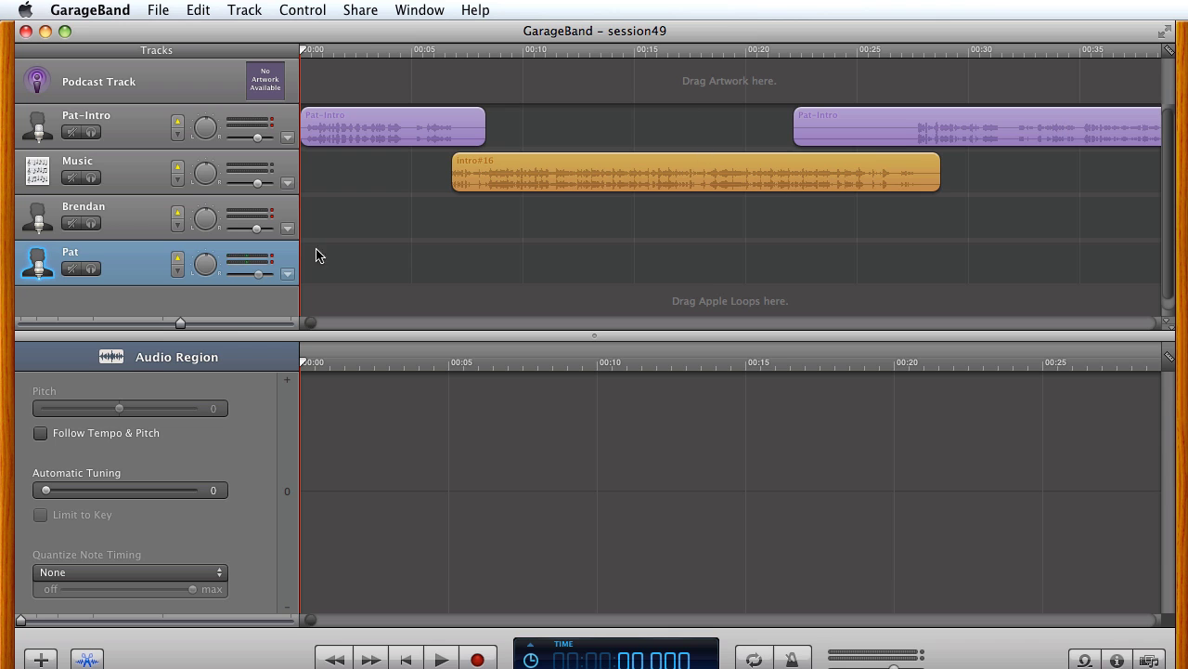
# - Look through the voice, music and interview regions along the timeline, from the opening intro to the closing segment, and return to the start
pyautogui.click(406, 127)
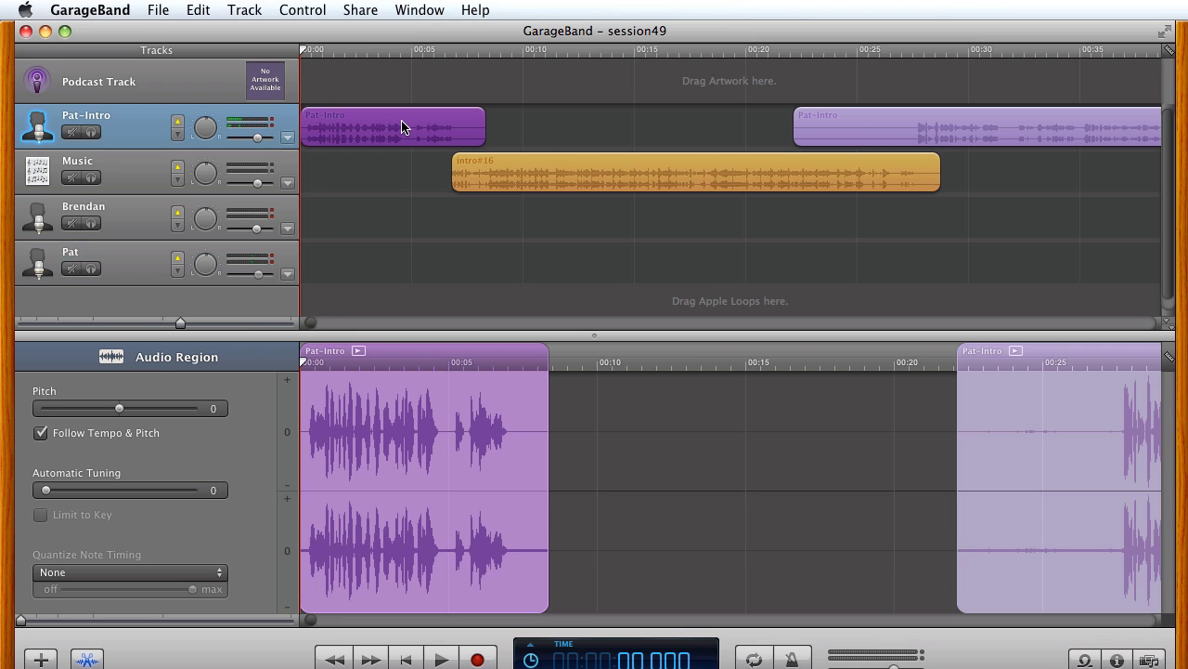
pyautogui.click(590, 174)
pyautogui.hscroll(5, 757, 168)
pyautogui.click(750, 132)
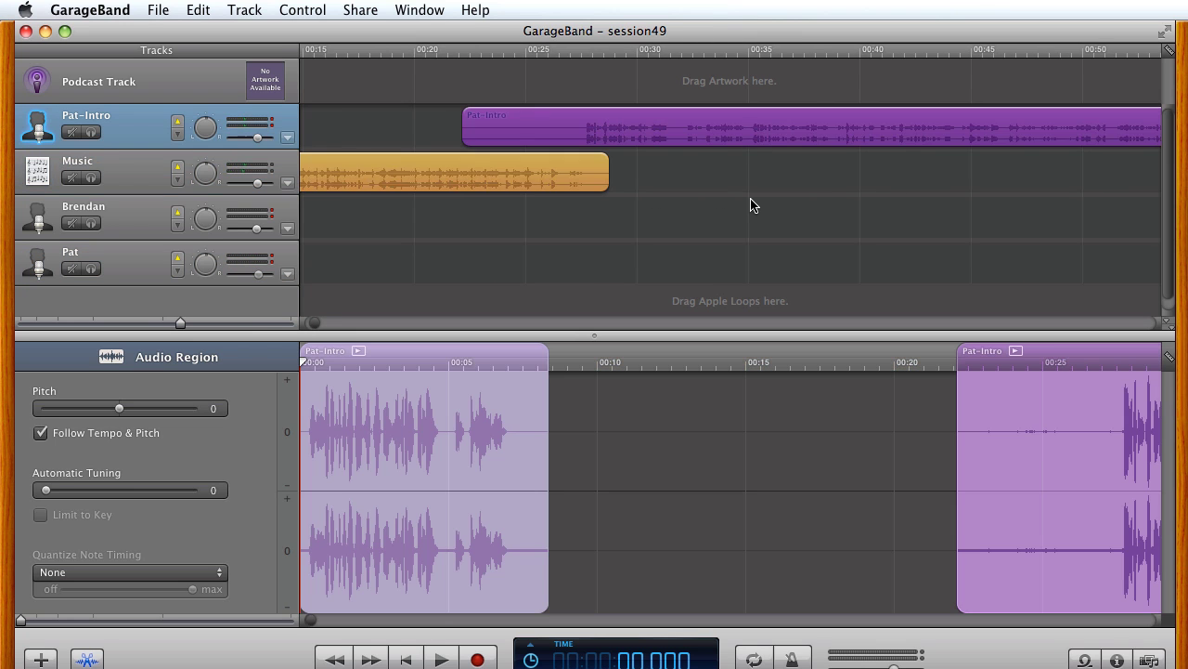
pyautogui.hscroll(6, 752, 204)
pyautogui.hscroll(15, 752, 205)
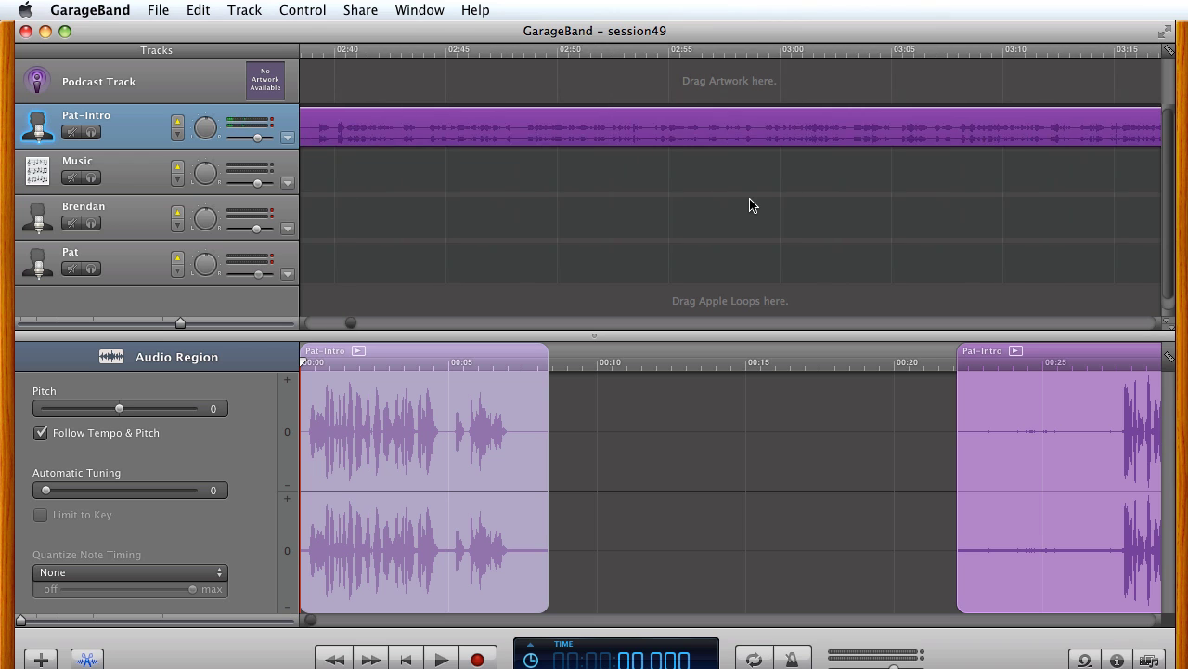
pyautogui.hscroll(-4, 746, 198)
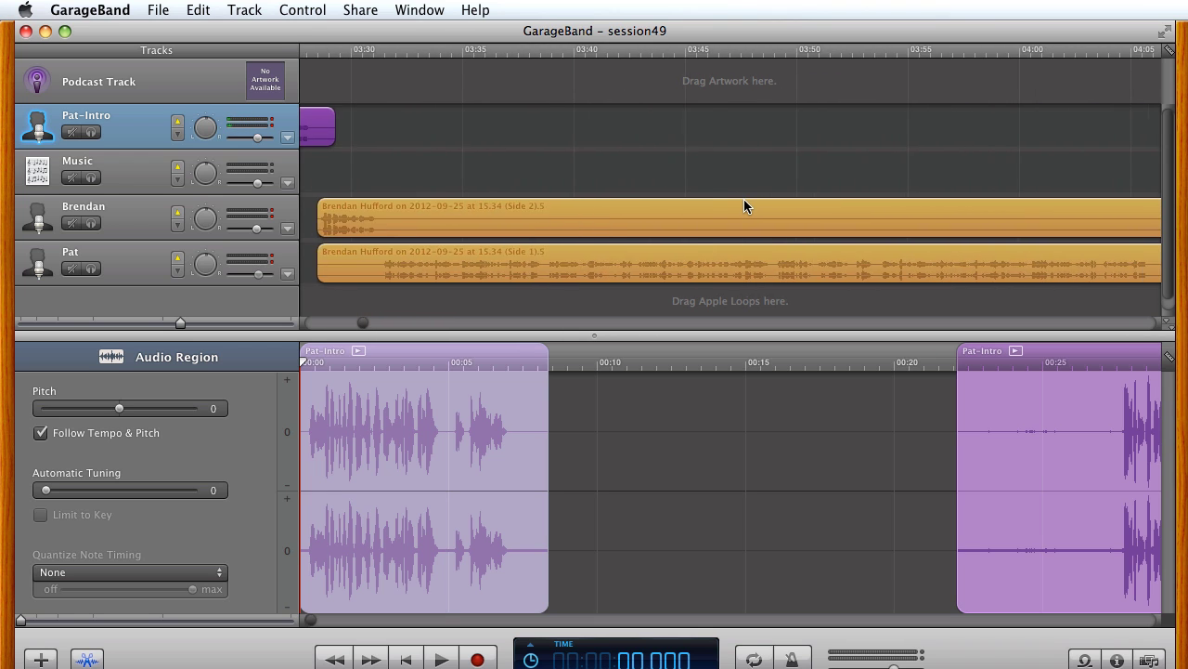
pyautogui.click(551, 219)
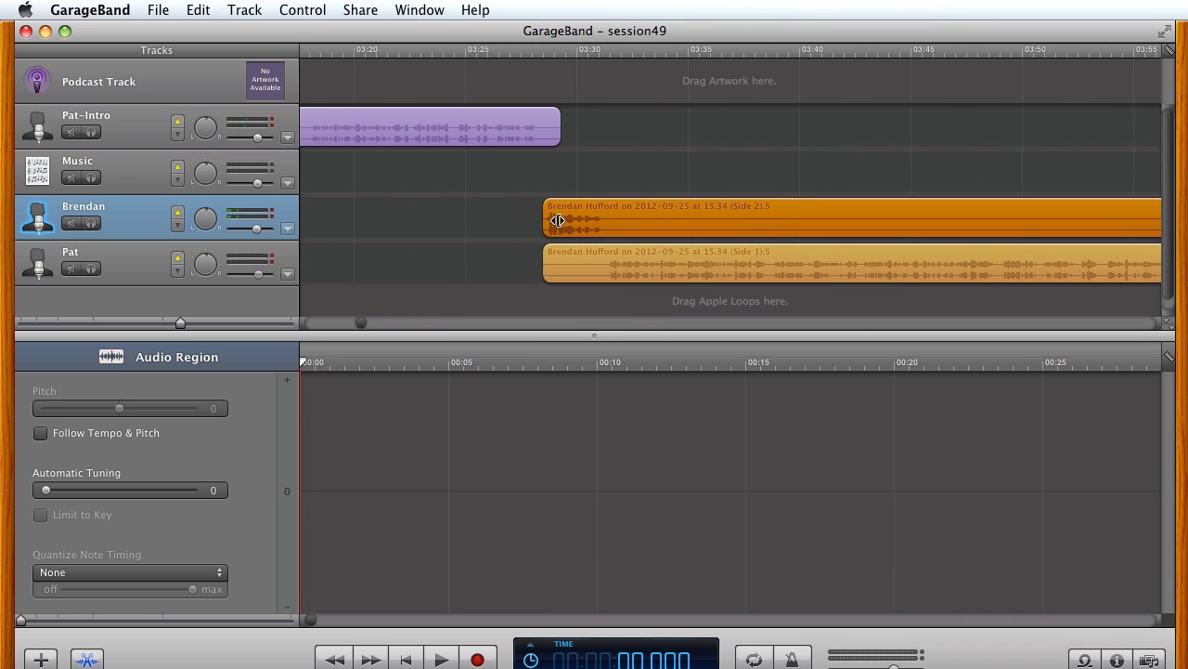
pyautogui.click(568, 269)
pyautogui.hscroll(2, 567, 269)
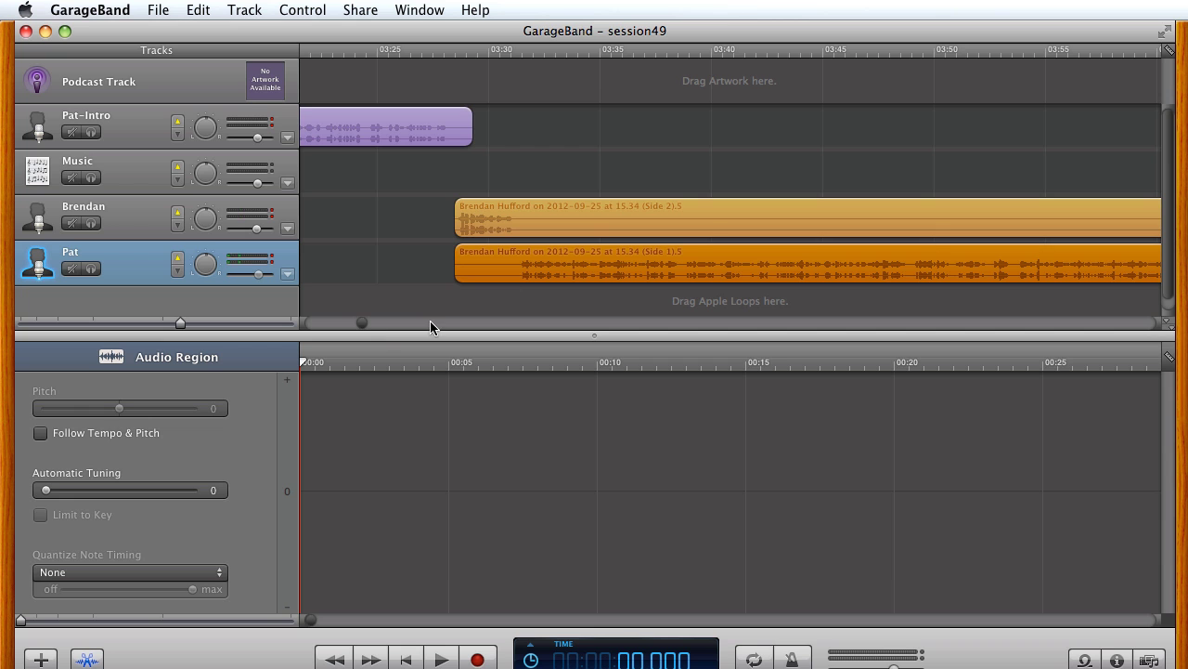
pyautogui.moveTo(366, 329); pyautogui.dragTo(1048, 270)
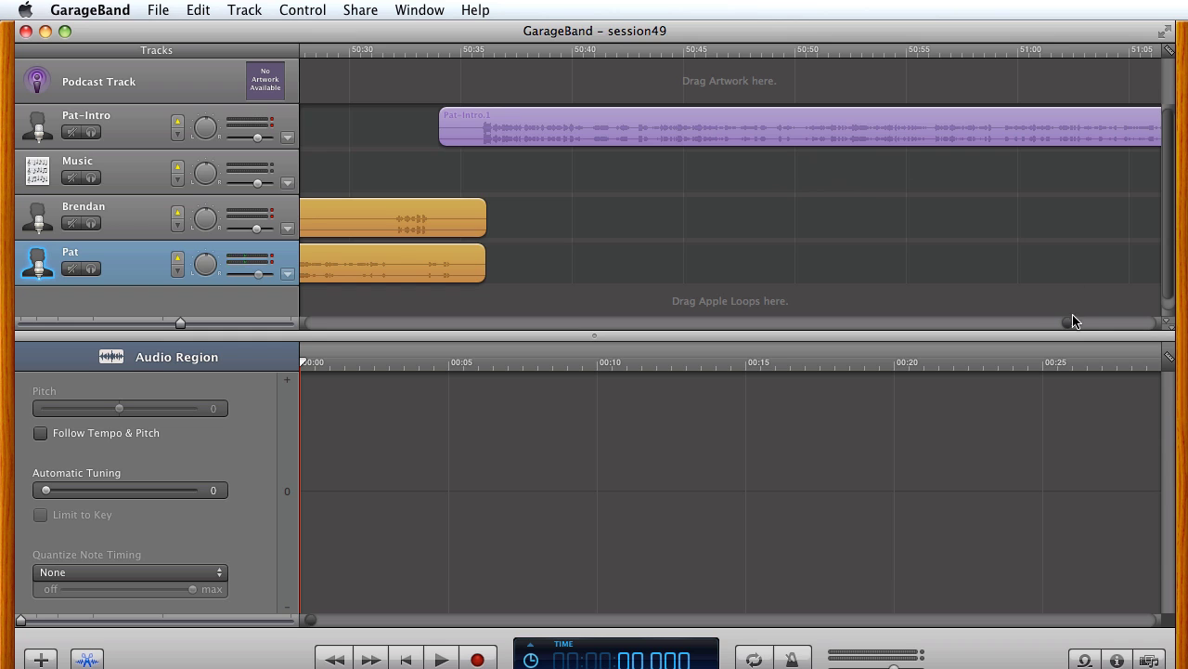
pyautogui.moveTo(1072, 322); pyautogui.dragTo(297, 320)
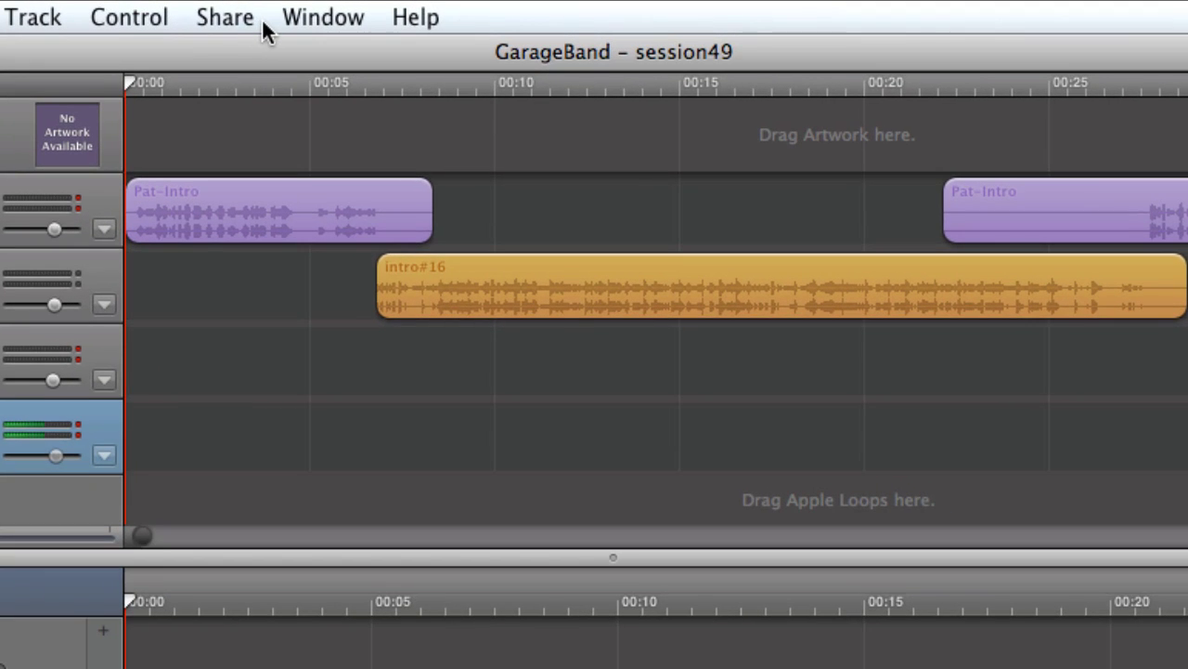
# - Set up a podcast export to disk using the MP3 Encoder with the Musical Podcast audio settings
pyautogui.click(214, 19)
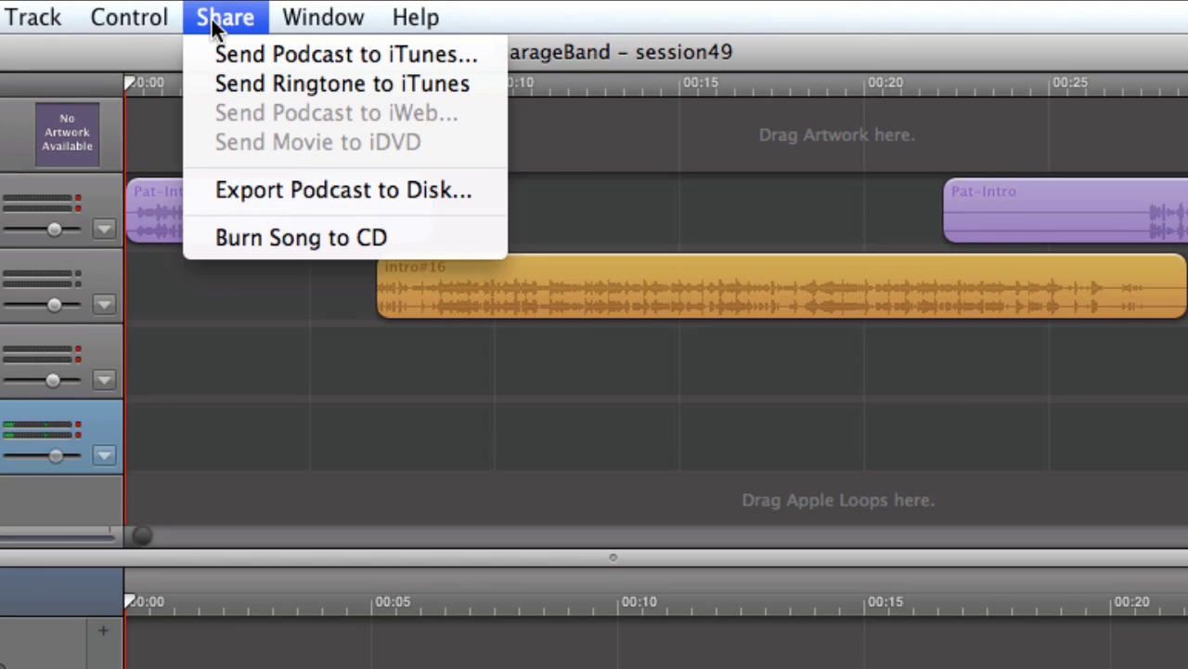
pyautogui.click(325, 191)
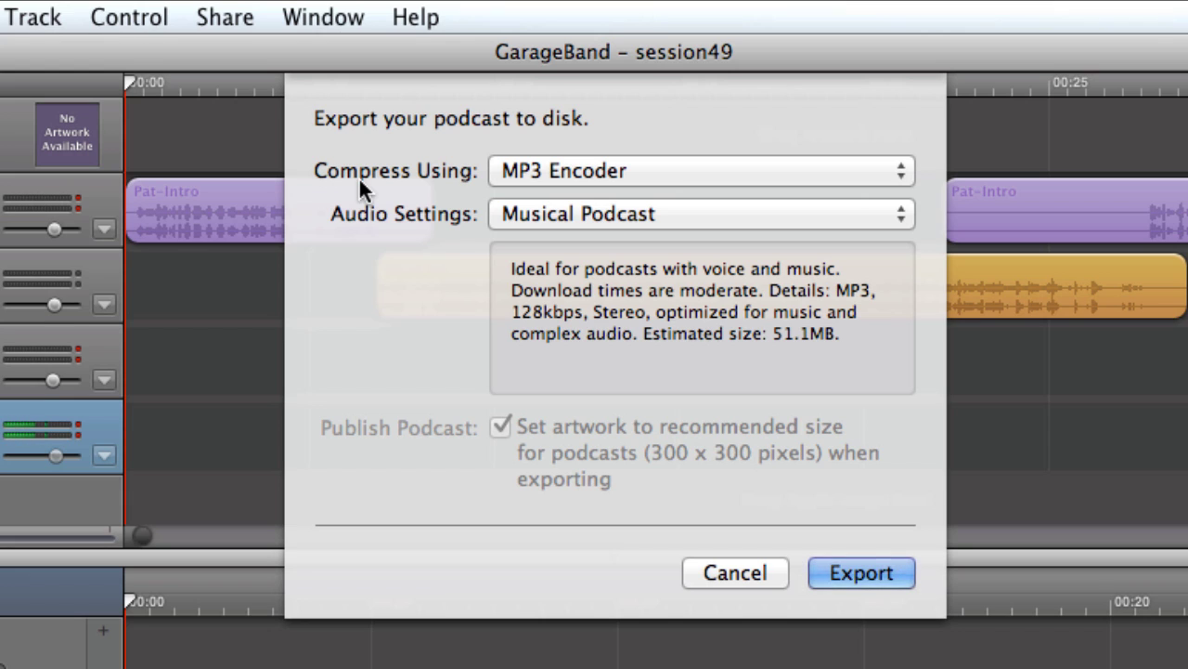
pyautogui.click(564, 173)
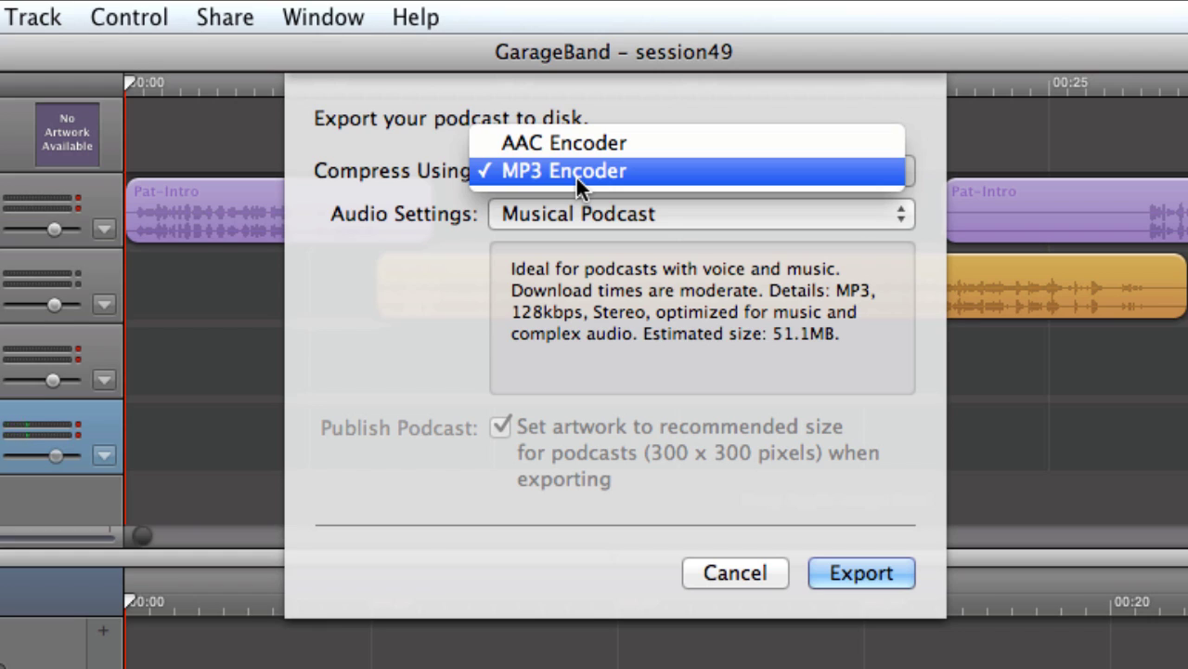
pyautogui.click(575, 174)
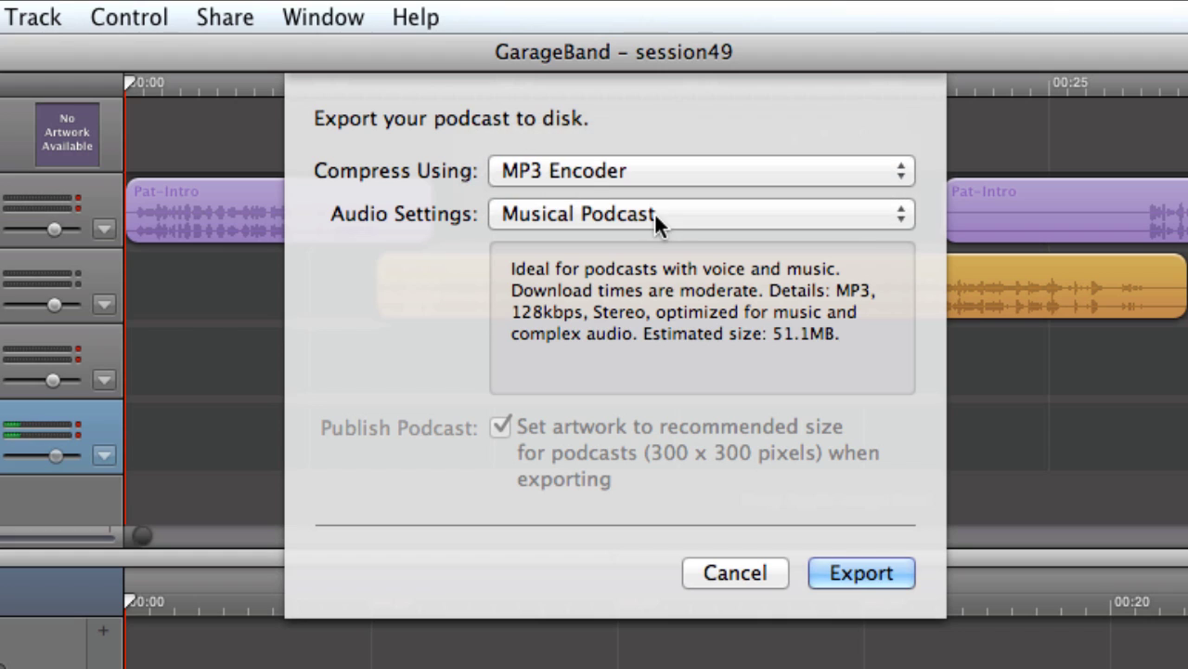
pyautogui.click(550, 212)
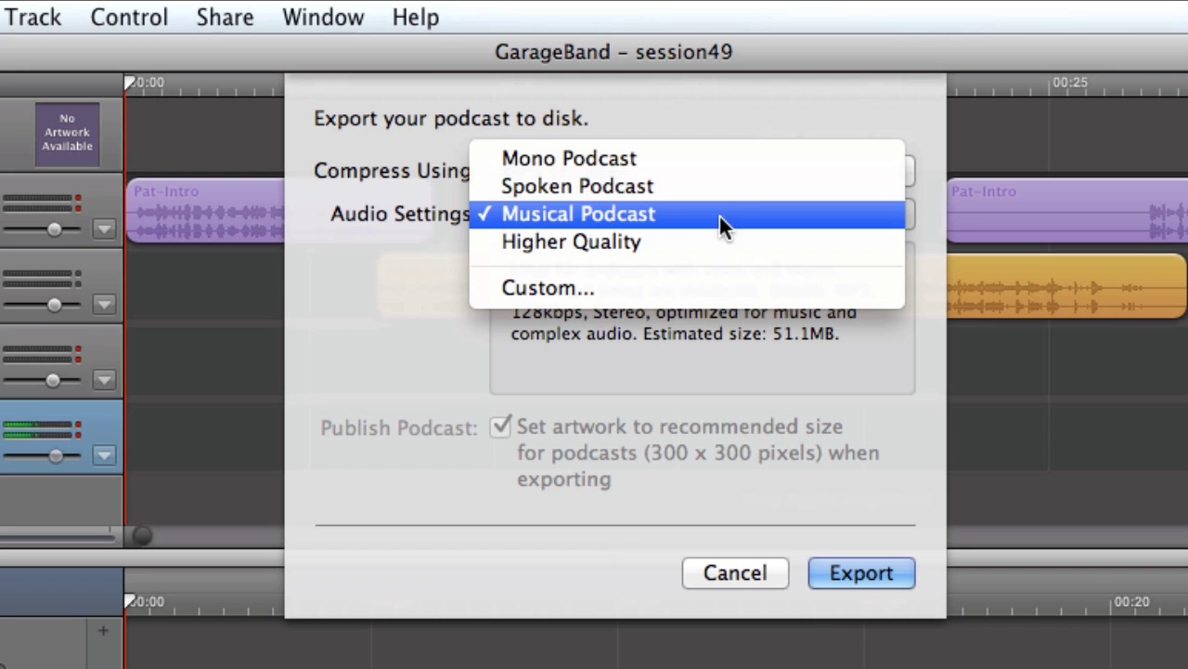
pyautogui.click(709, 215)
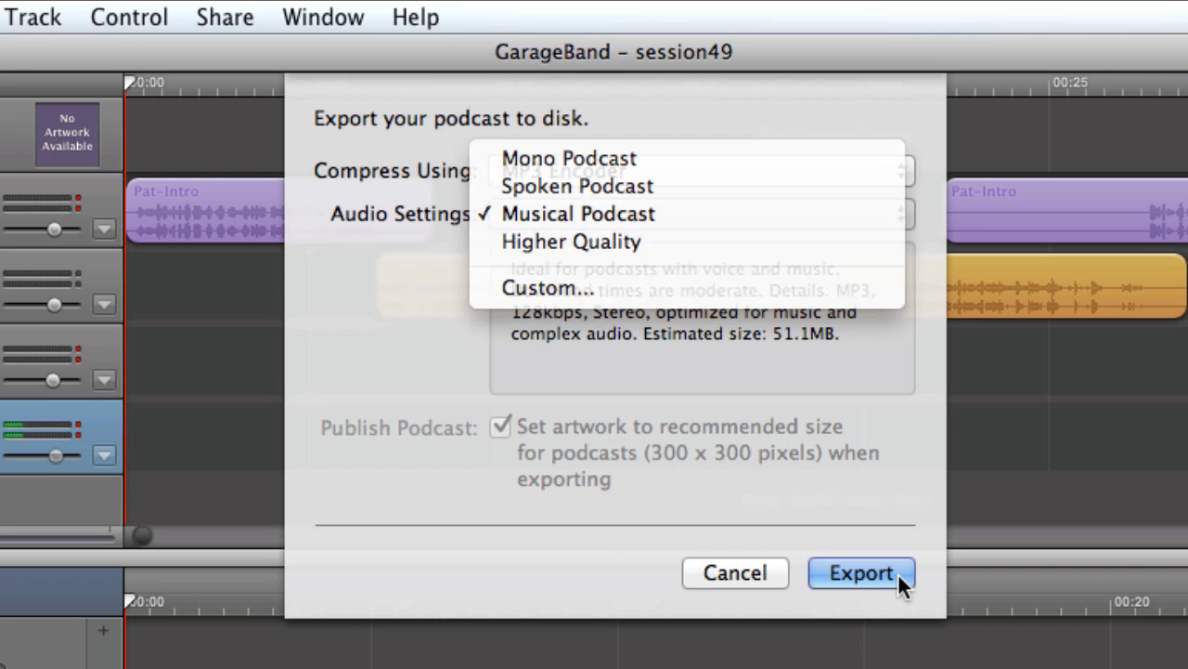
# - Start the export and agree to continue without the enhanced podcast features
pyautogui.click(877, 569)
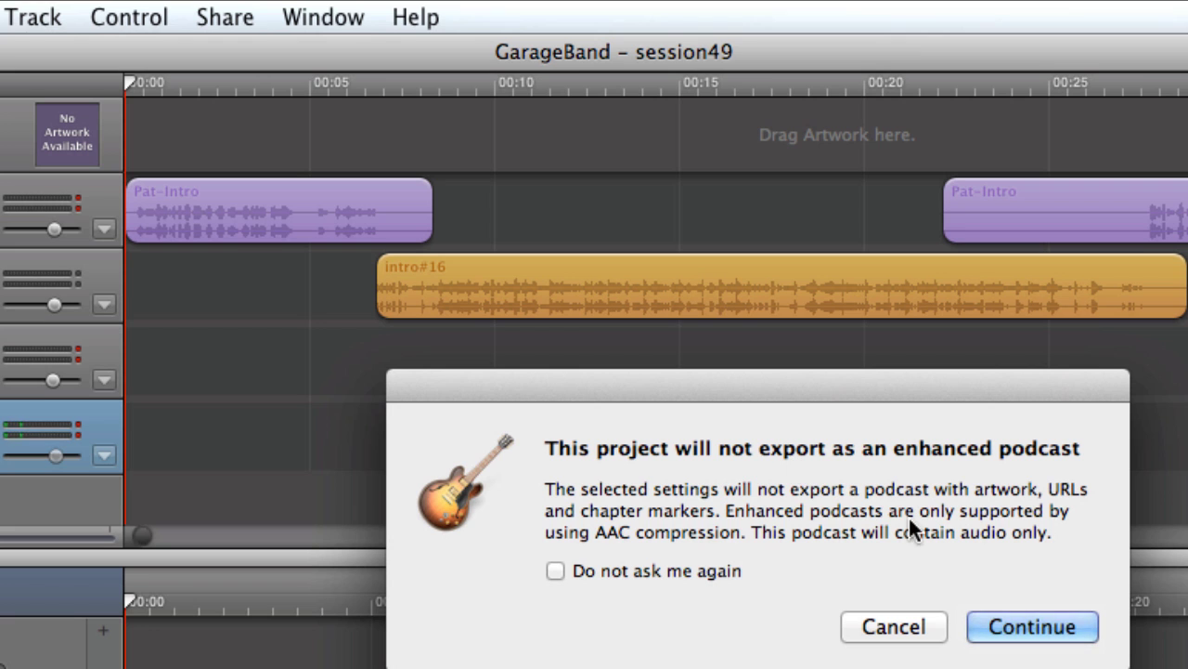
pyautogui.click(670, 571)
pyautogui.click(1031, 627)
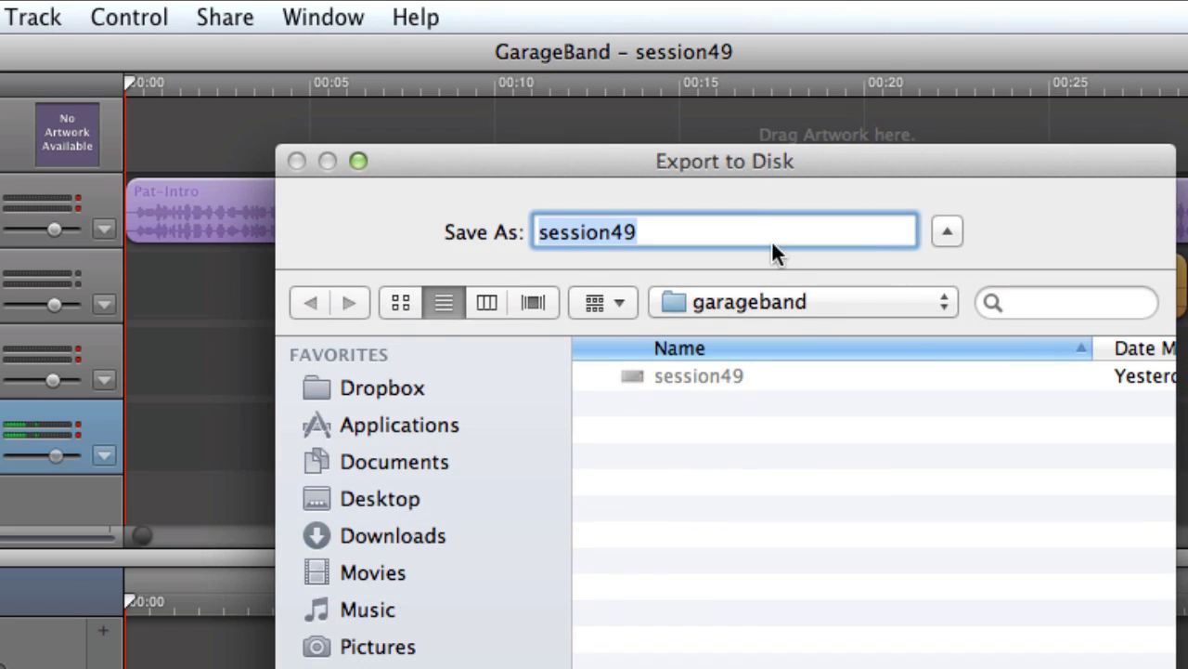
# - Change the save location to the Episodes folder inside Podcasts
pyautogui.click(771, 300)
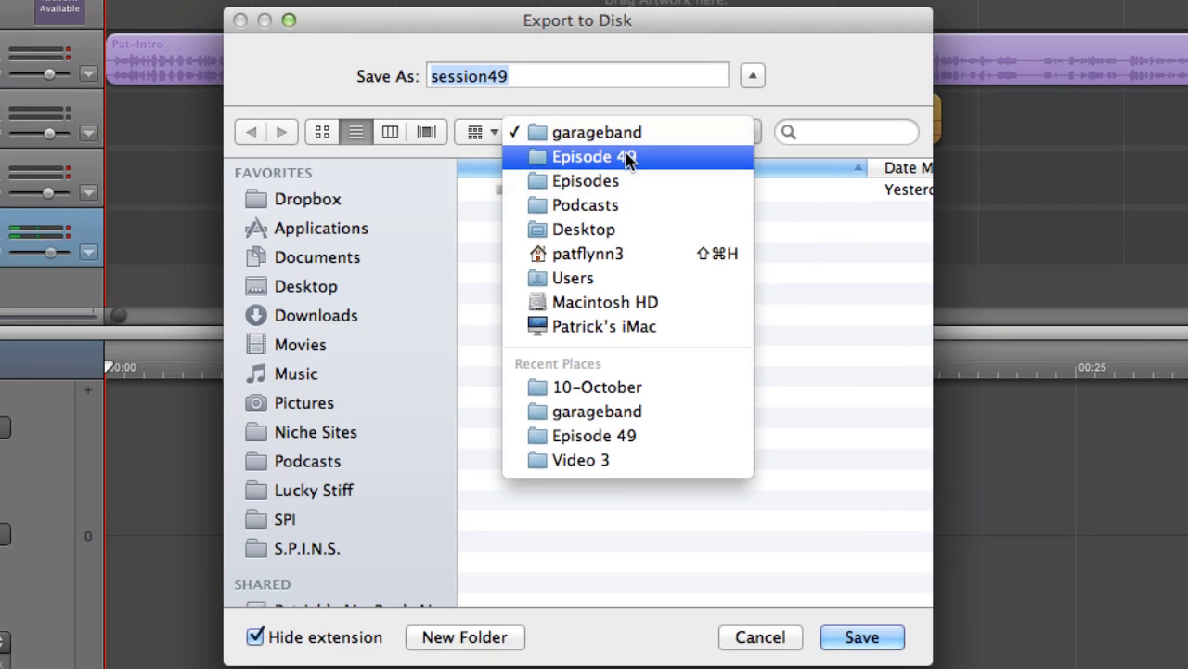
pyautogui.click(629, 158)
pyautogui.click(624, 132)
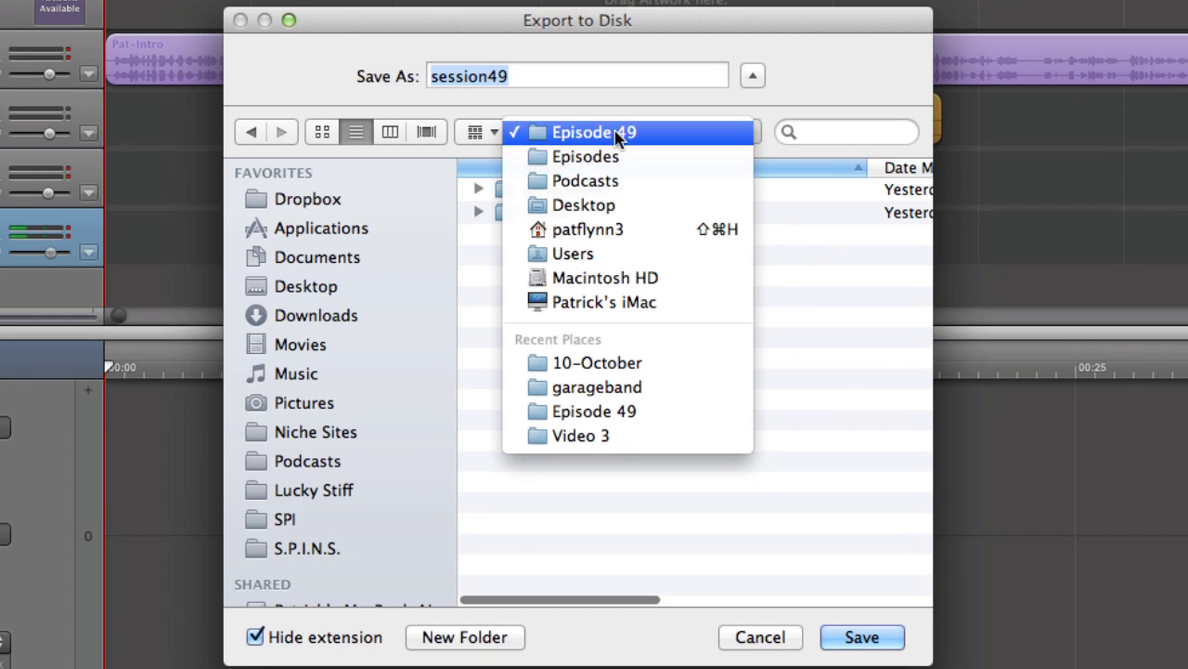
pyautogui.click(614, 184)
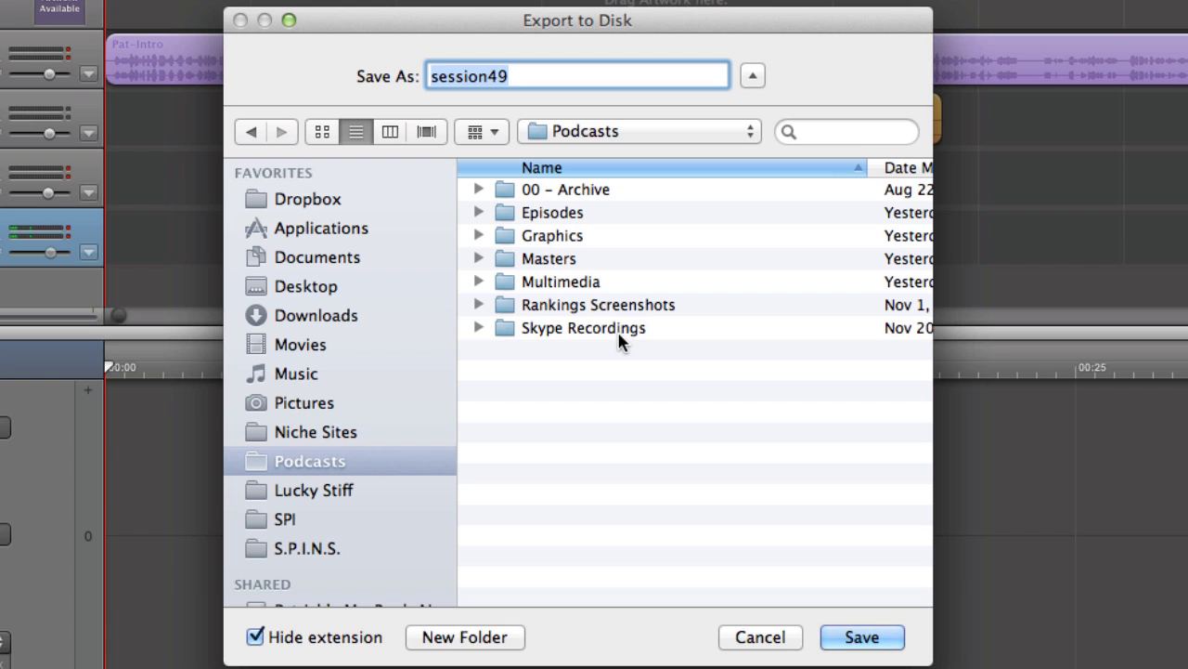
pyautogui.doubleClick(586, 220)
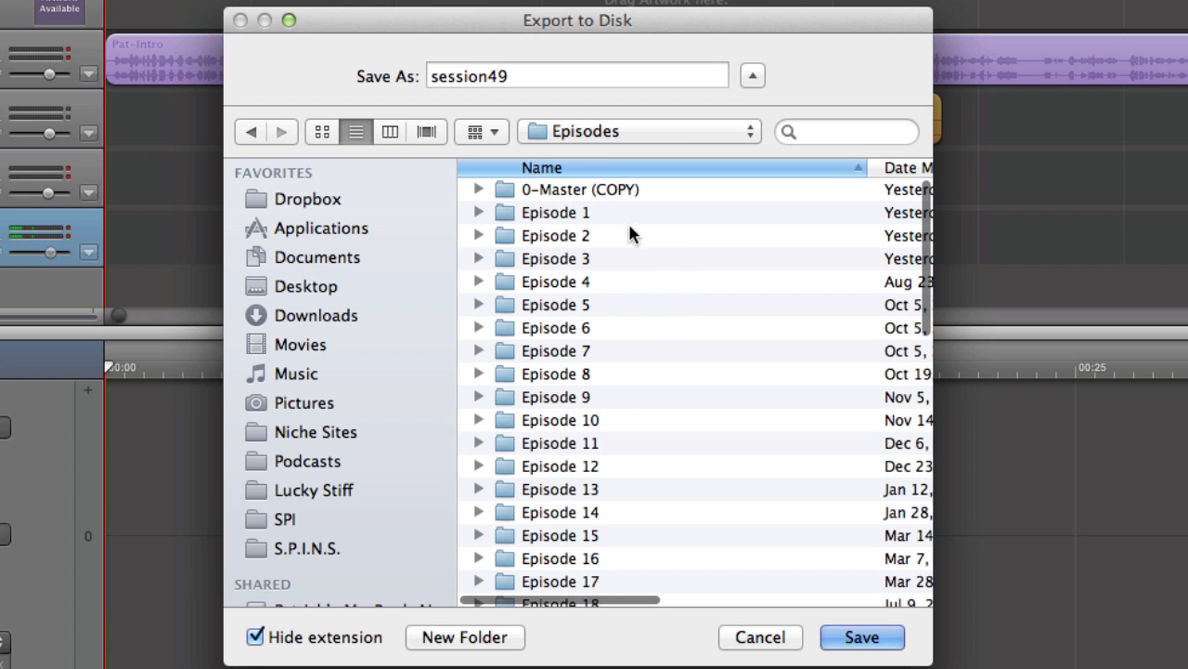
# - Find the Episode 49 folder among the episode folders and open it as the save location
pyautogui.click(568, 193)
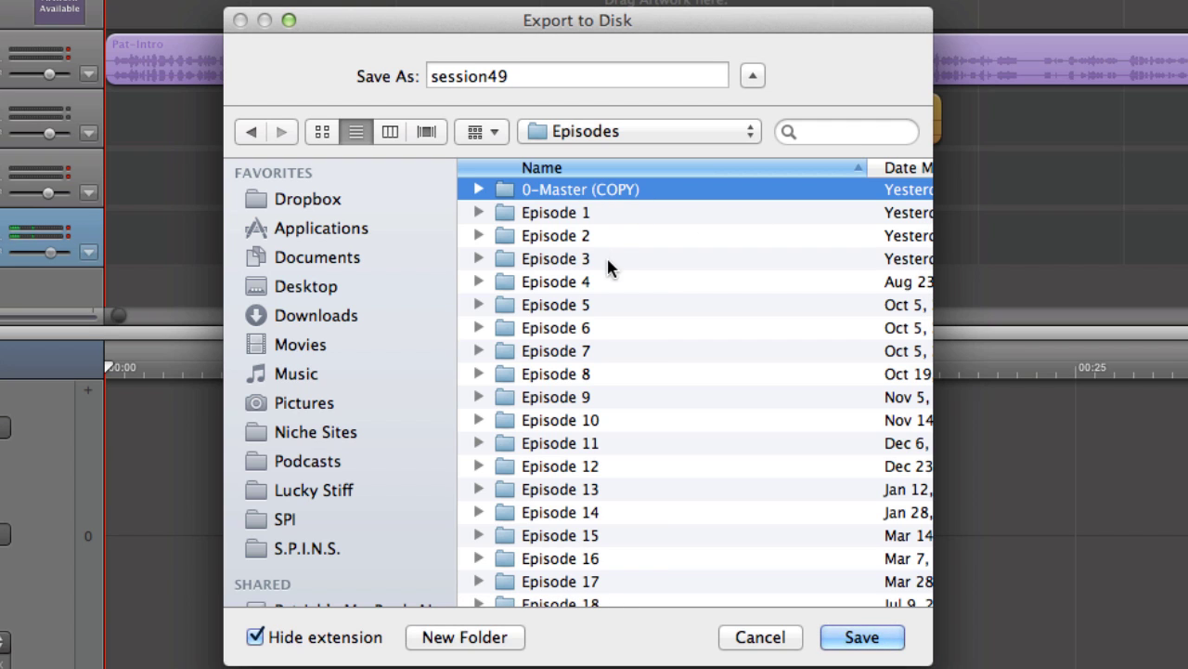
pyautogui.scroll(-15, 585, 242)
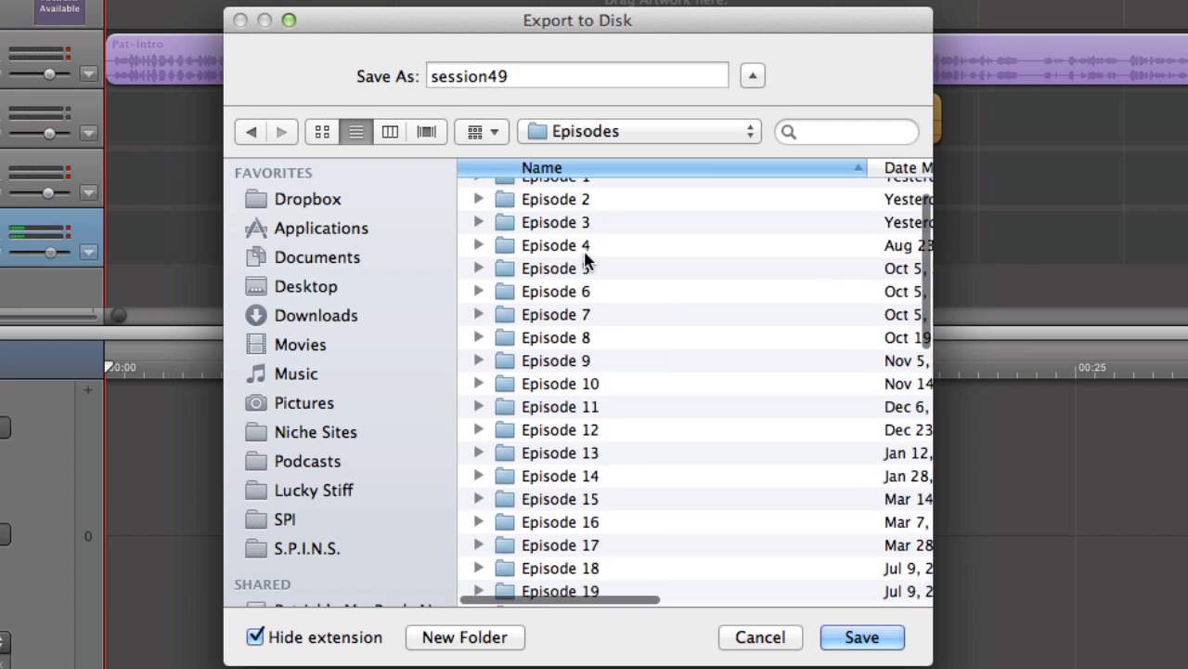
pyautogui.scroll(15, 600, 315)
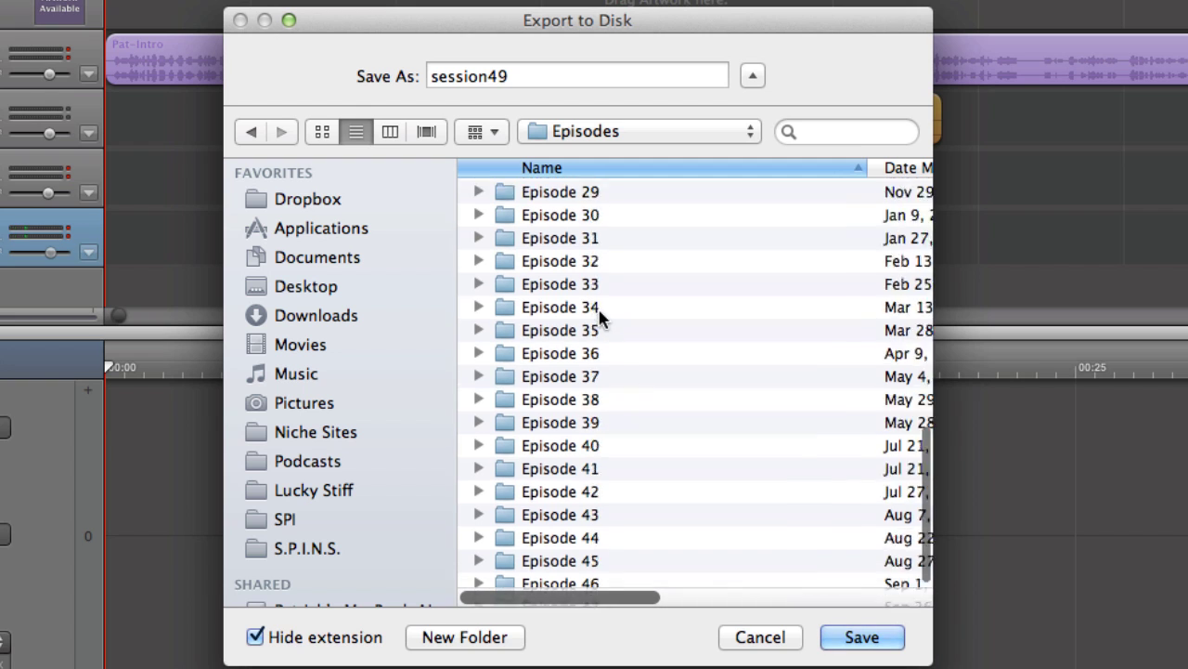
pyautogui.scroll(-15, 678, 348)
pyautogui.scroll(2, 677, 459)
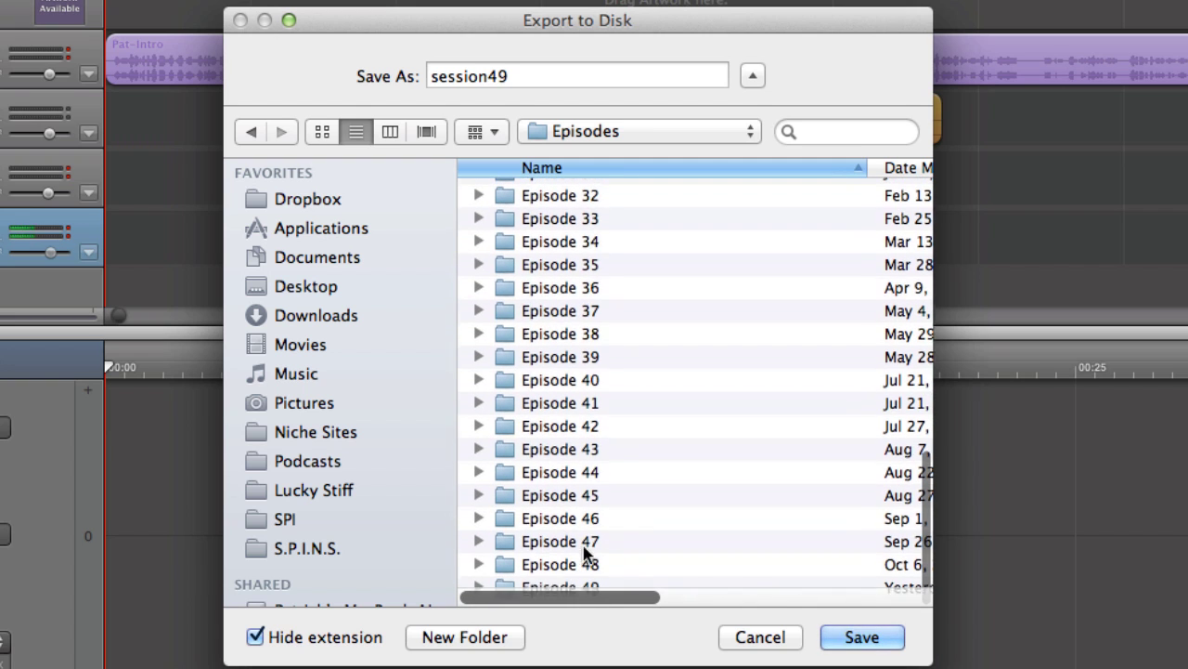
pyautogui.scroll(-1, 626, 557)
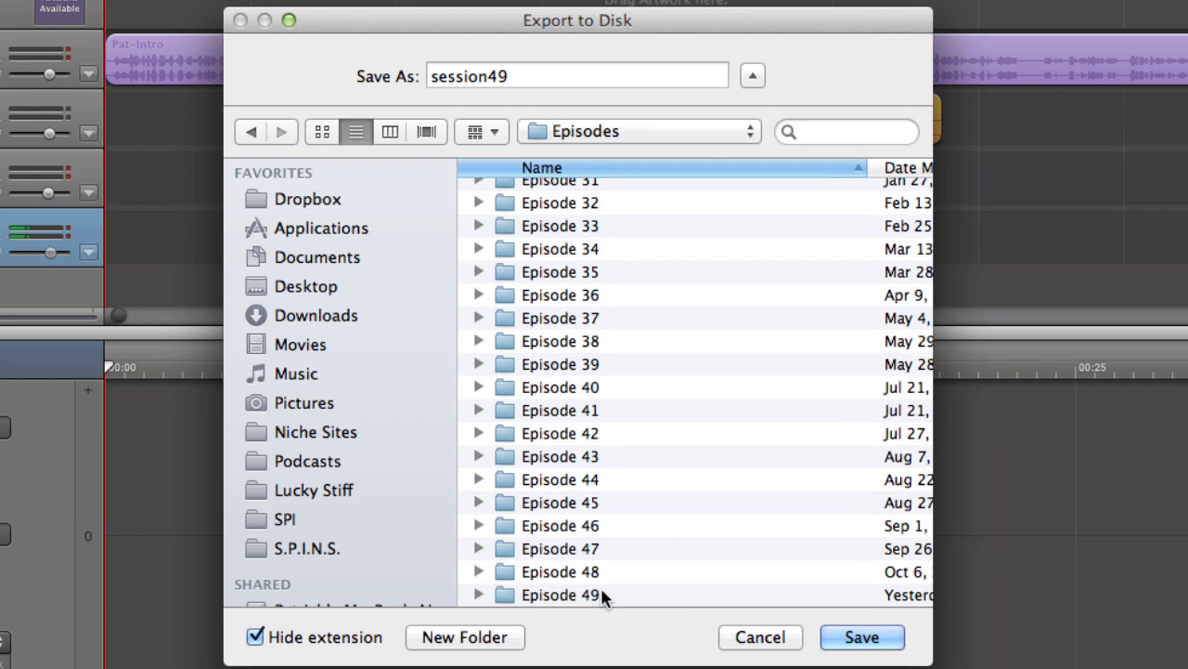
pyautogui.doubleClick(598, 596)
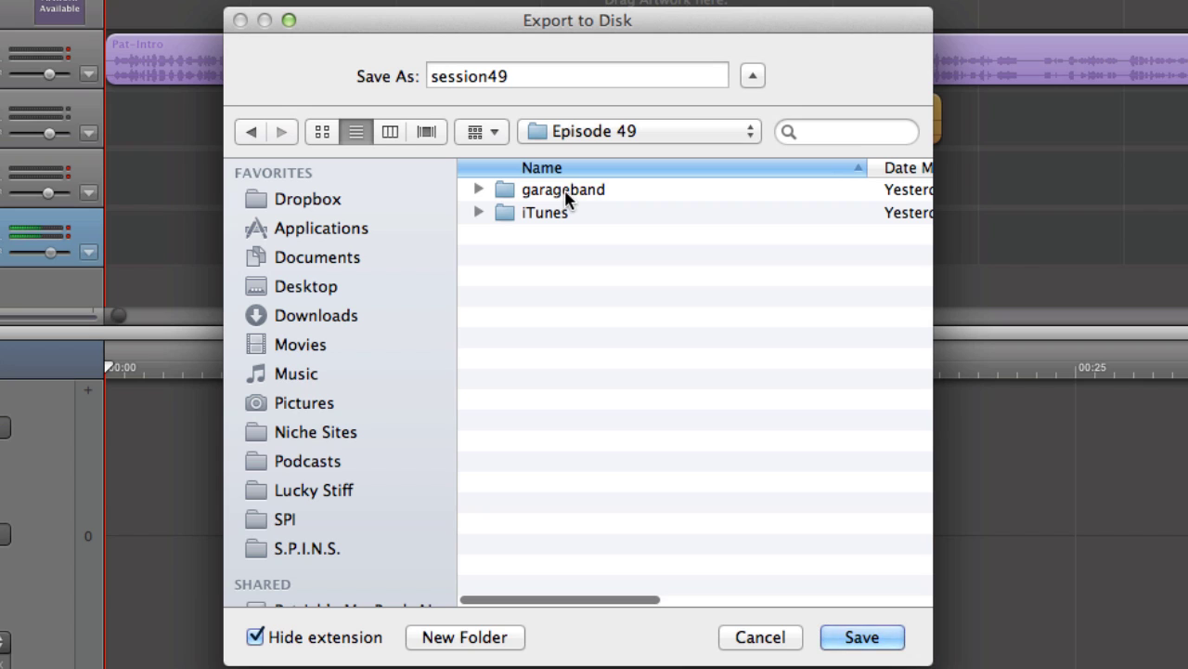
# - Check the garageband subfolder, return to Episode 49, and save the export as session49 in its iTunes folder
pyautogui.doubleClick(565, 193)
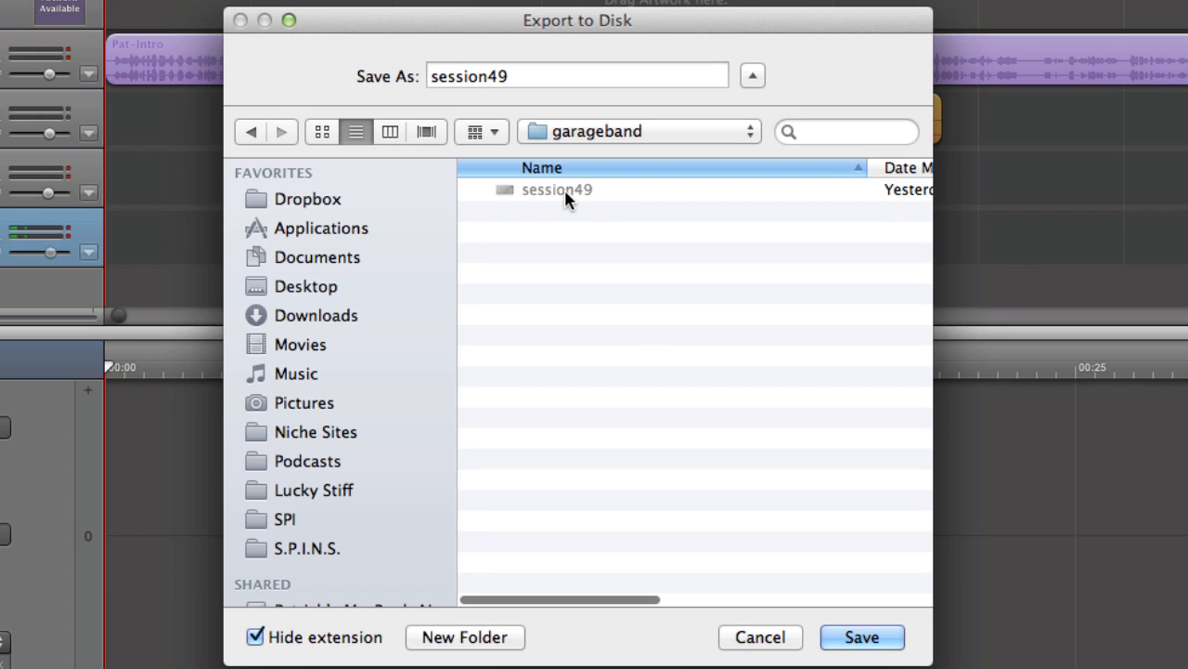
pyautogui.click(251, 132)
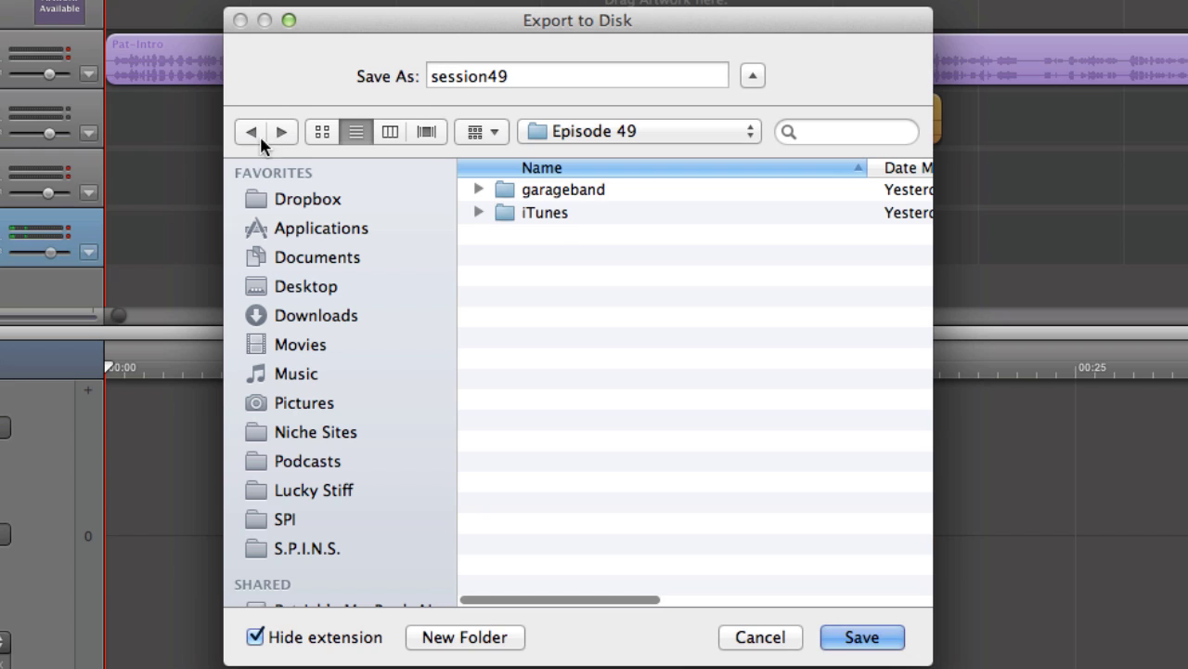
pyautogui.doubleClick(570, 215)
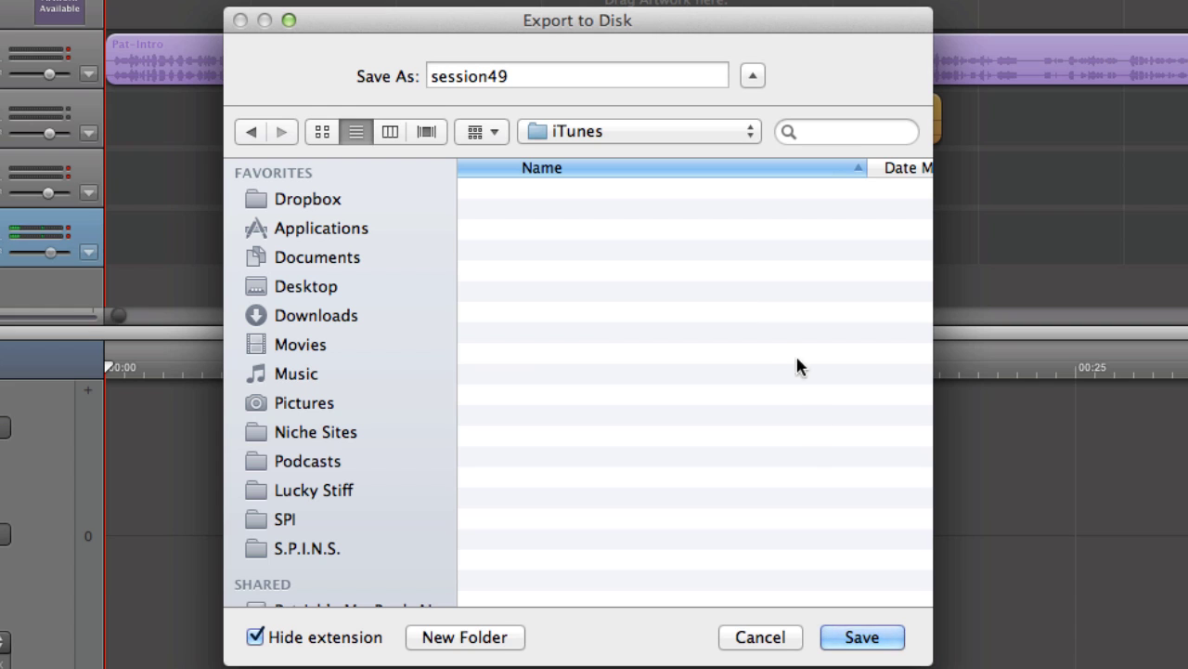
pyautogui.click(886, 639)
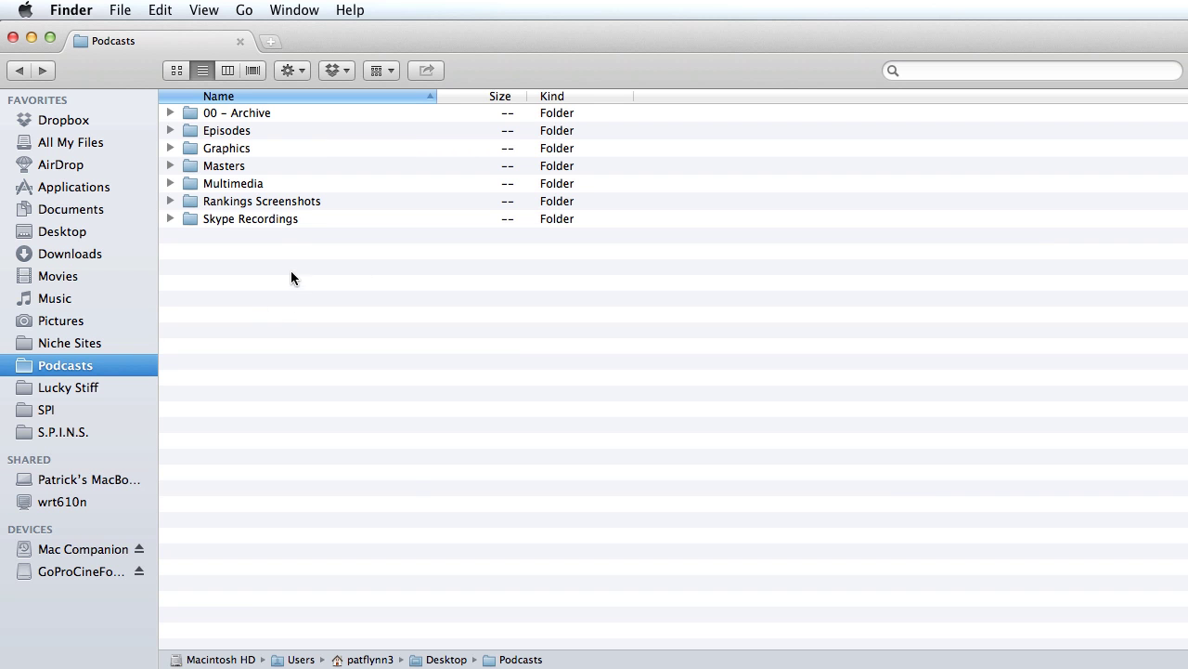
# - In Finder, open the iTunes folder under Podcasts > Episodes > Episode 49
pyautogui.click(235, 136)
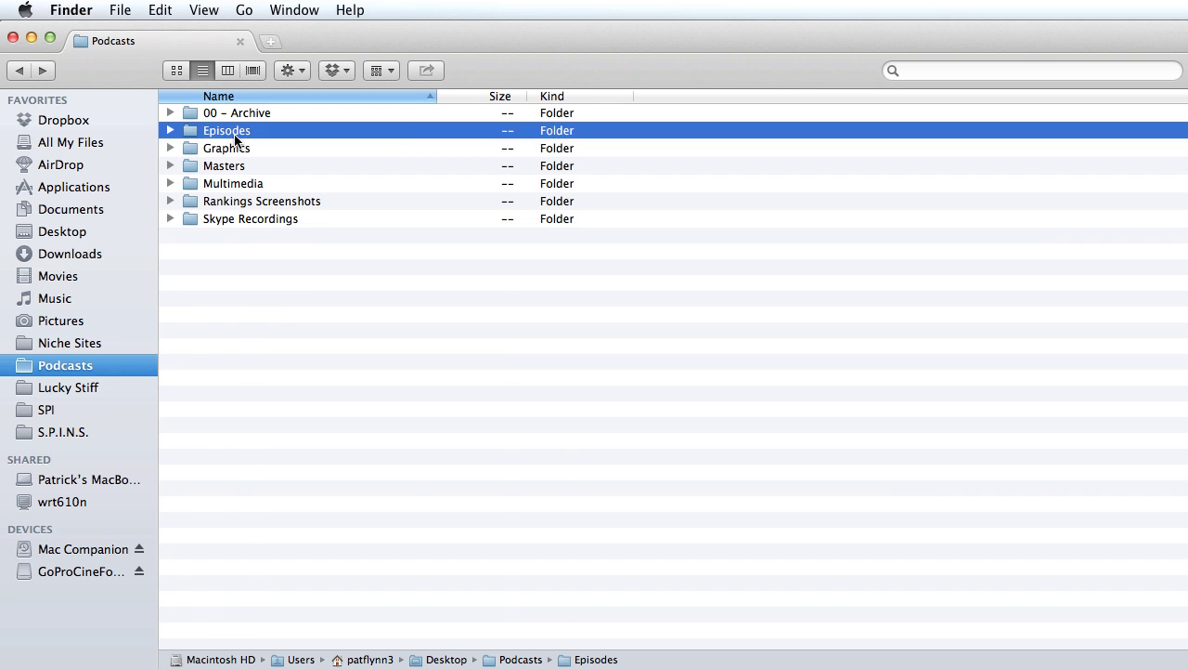
pyautogui.doubleClick(235, 136)
pyautogui.doubleClick(236, 113)
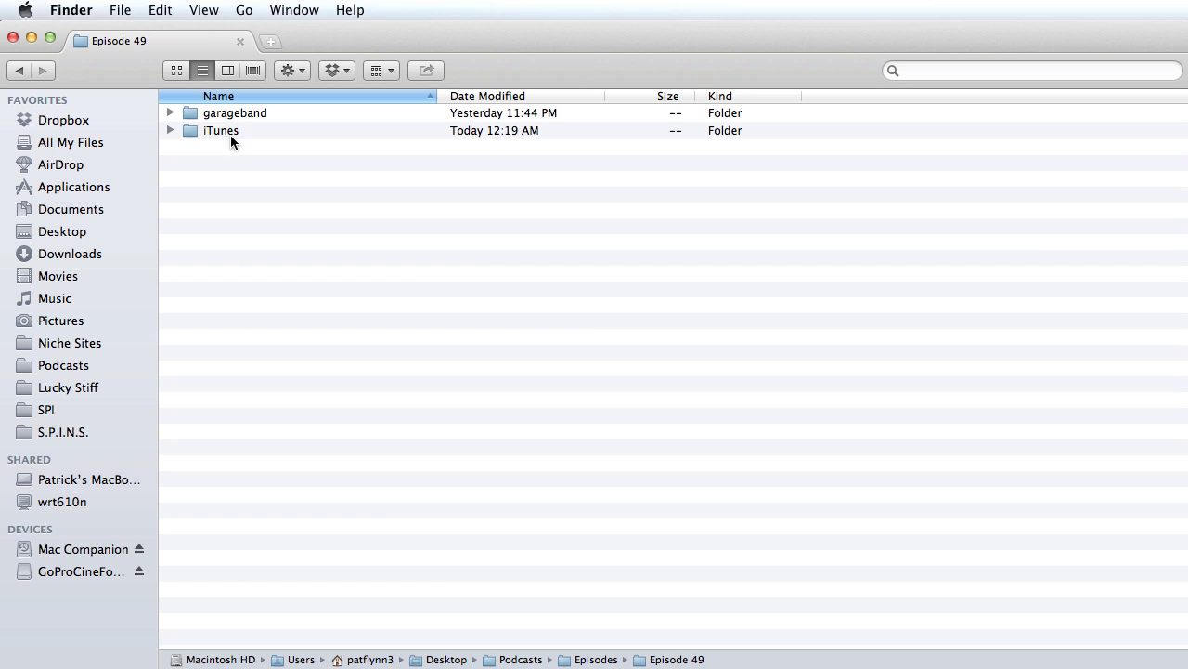
pyautogui.doubleClick(233, 132)
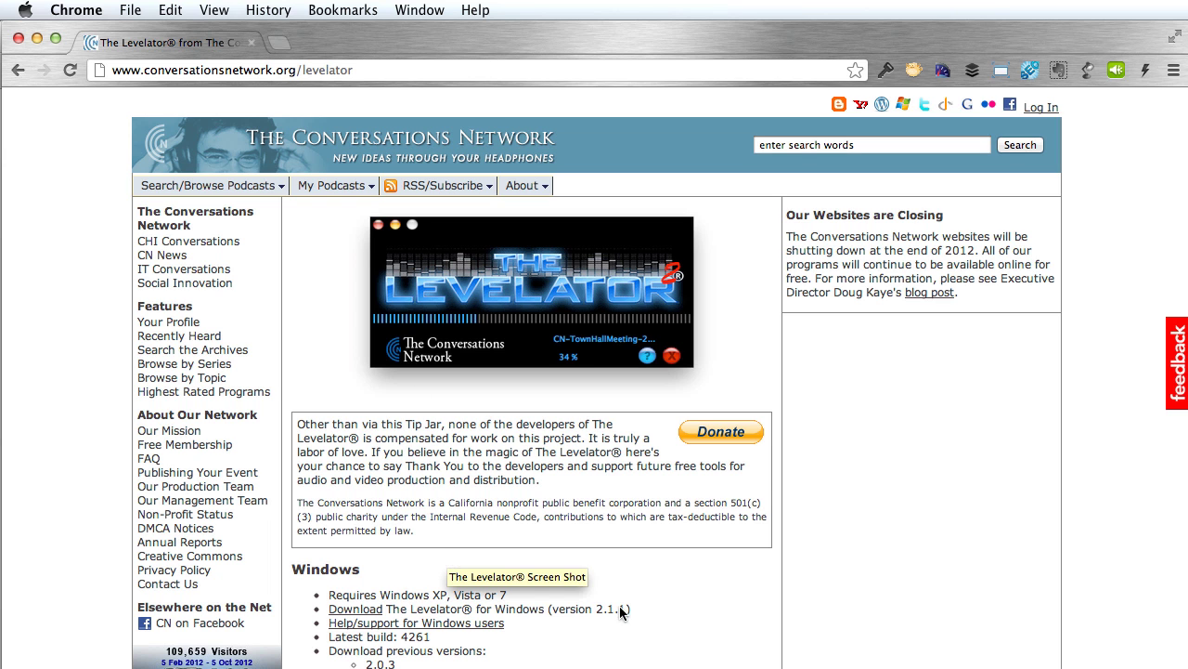
# - Look over The Levelator web page for its download options and system requirements
pyautogui.scroll(-10, 809, 612)
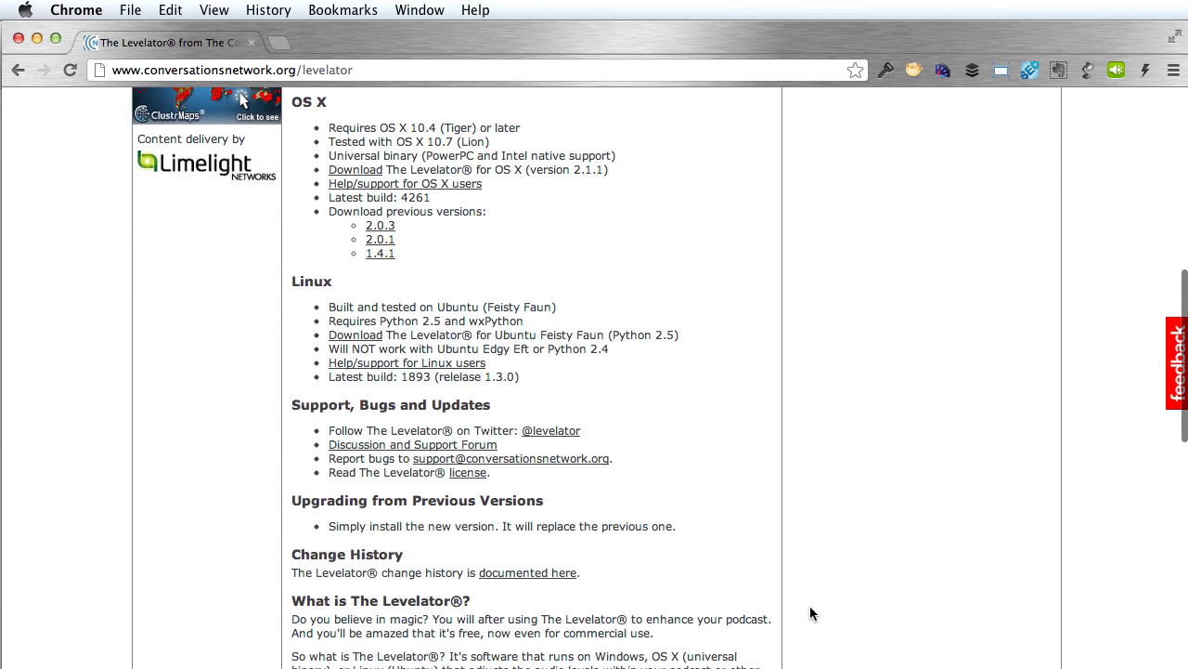
pyautogui.scroll(5, 552, 532)
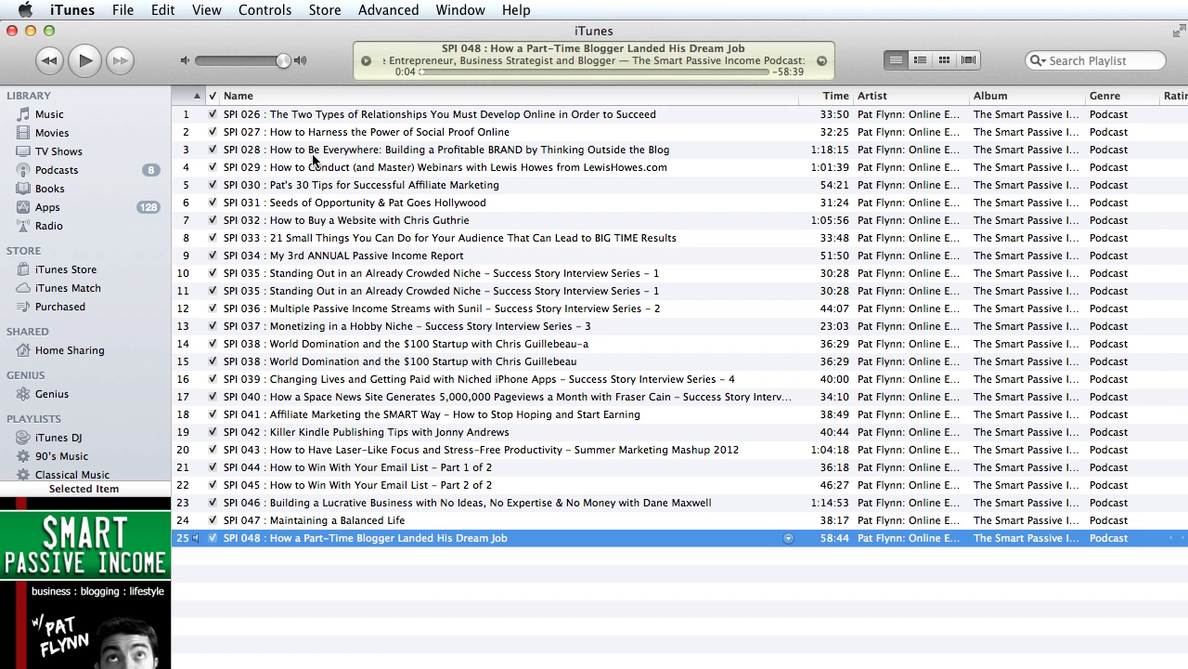
# - In iTunes, show the SPI Podcast playlist and add the exported session49 file from Finder to it
pyautogui.click(109, 668)
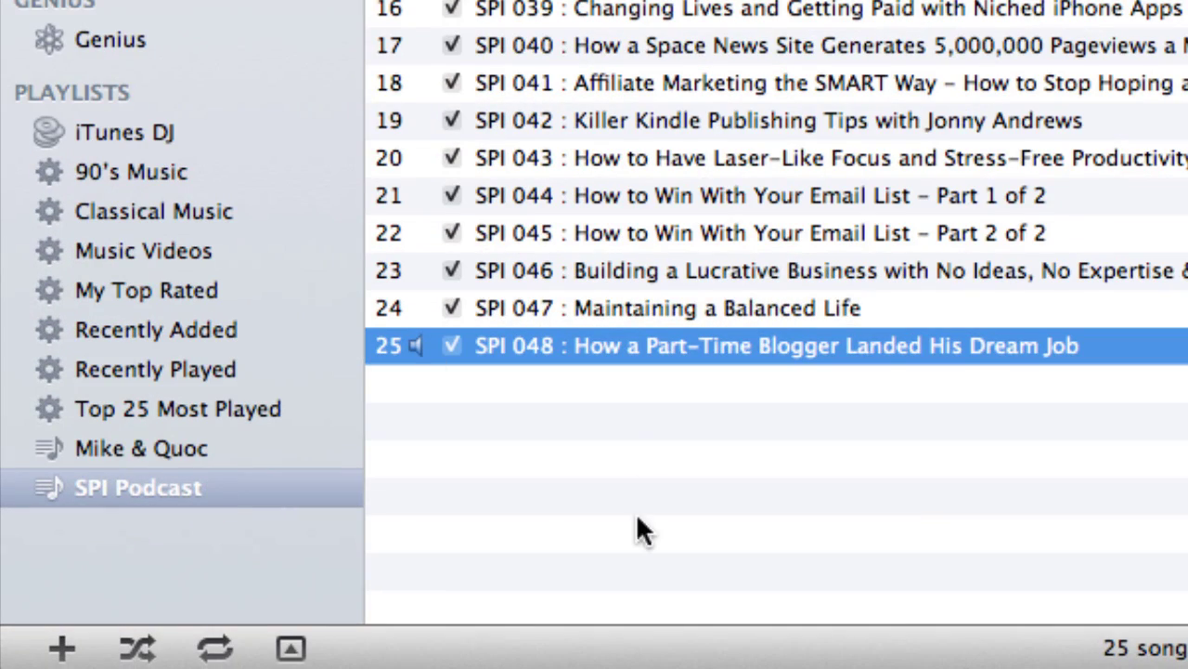
pyautogui.click(775, 415)
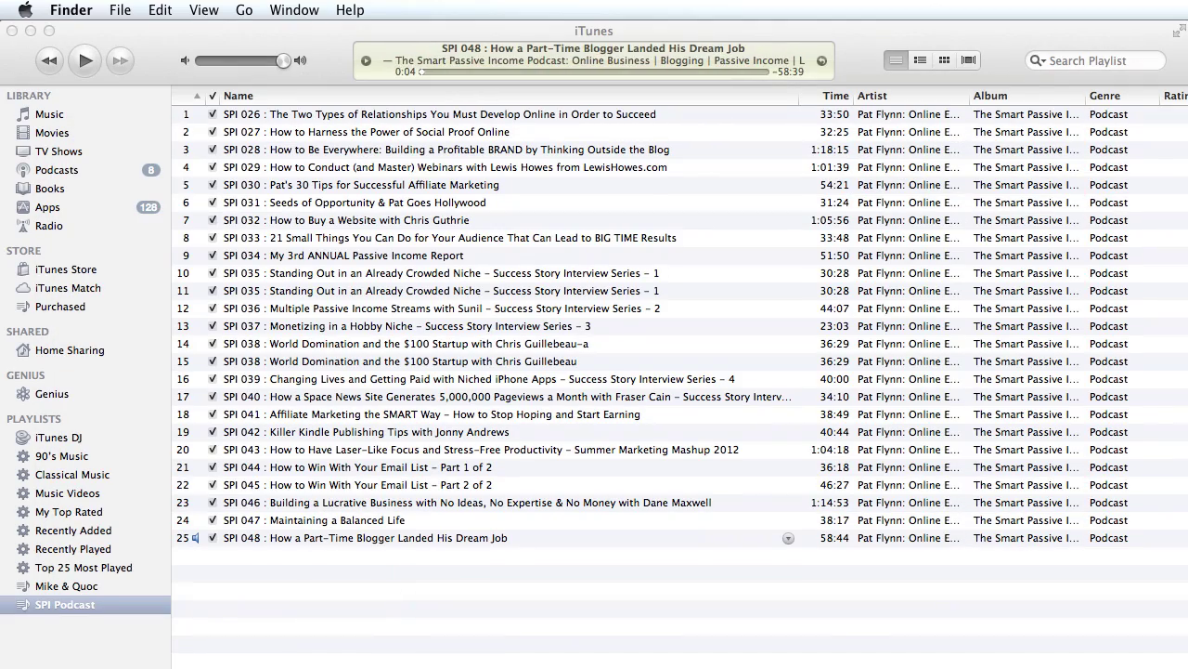
pyautogui.moveTo(557, 665); pyautogui.dragTo(429, 597)
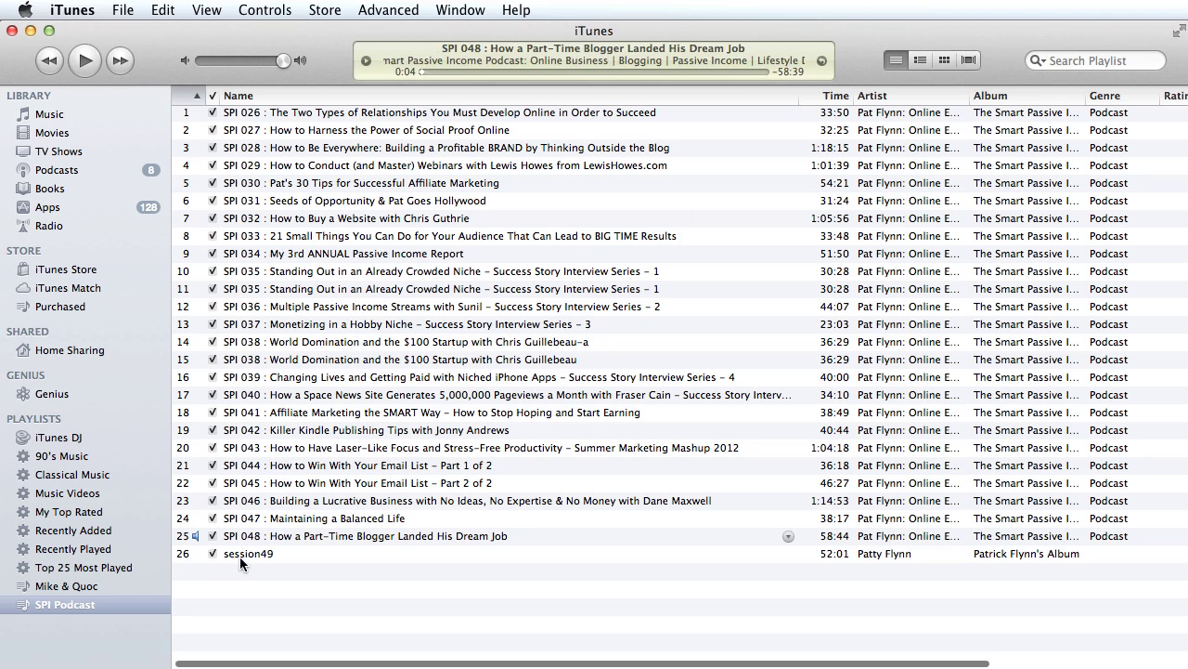
# - Play the beginning of session49 to check the audio, pause it and deselect the track
pyautogui.doubleClick(289, 554)
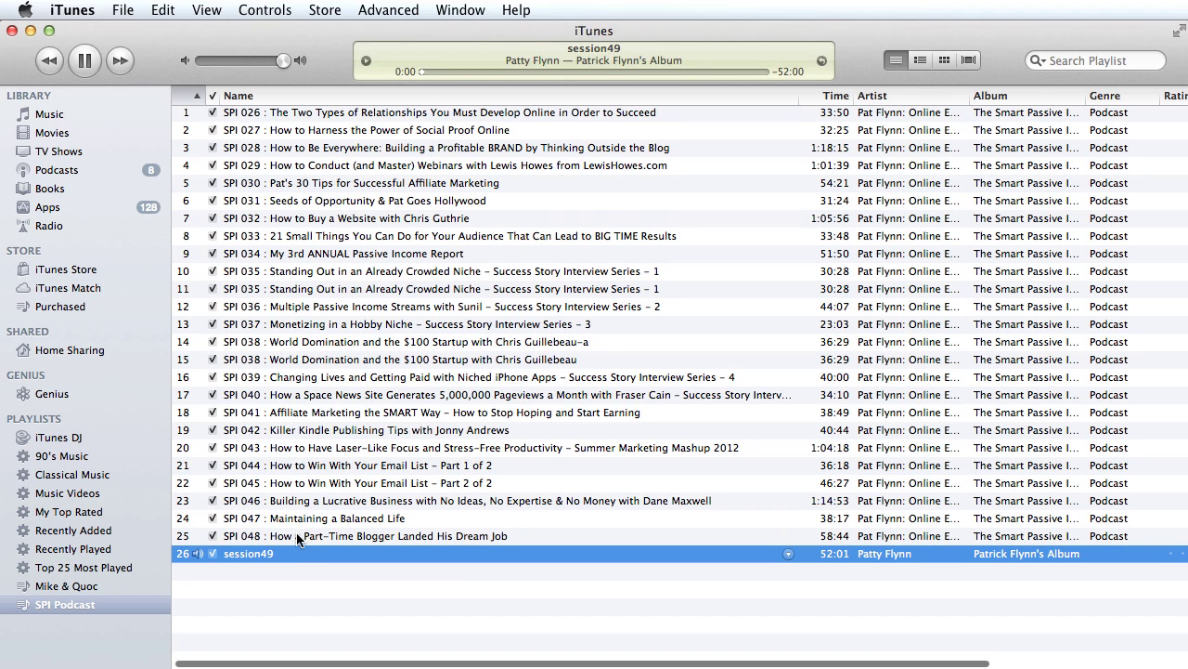
pyautogui.click(84, 61)
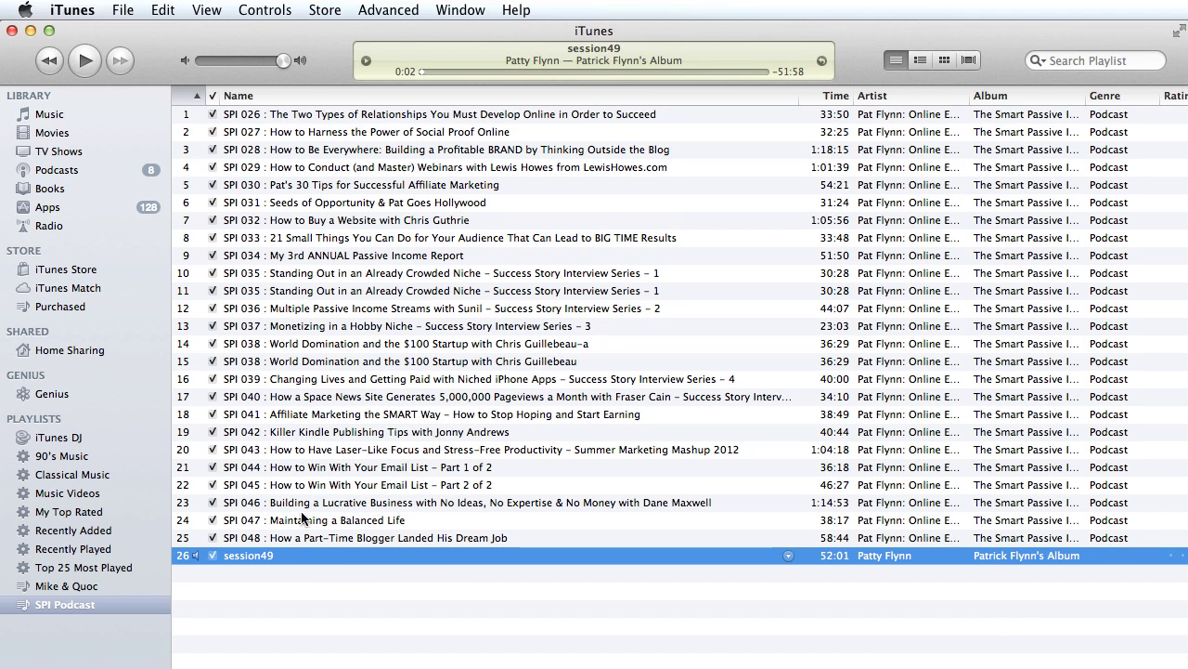
pyautogui.click(333, 576)
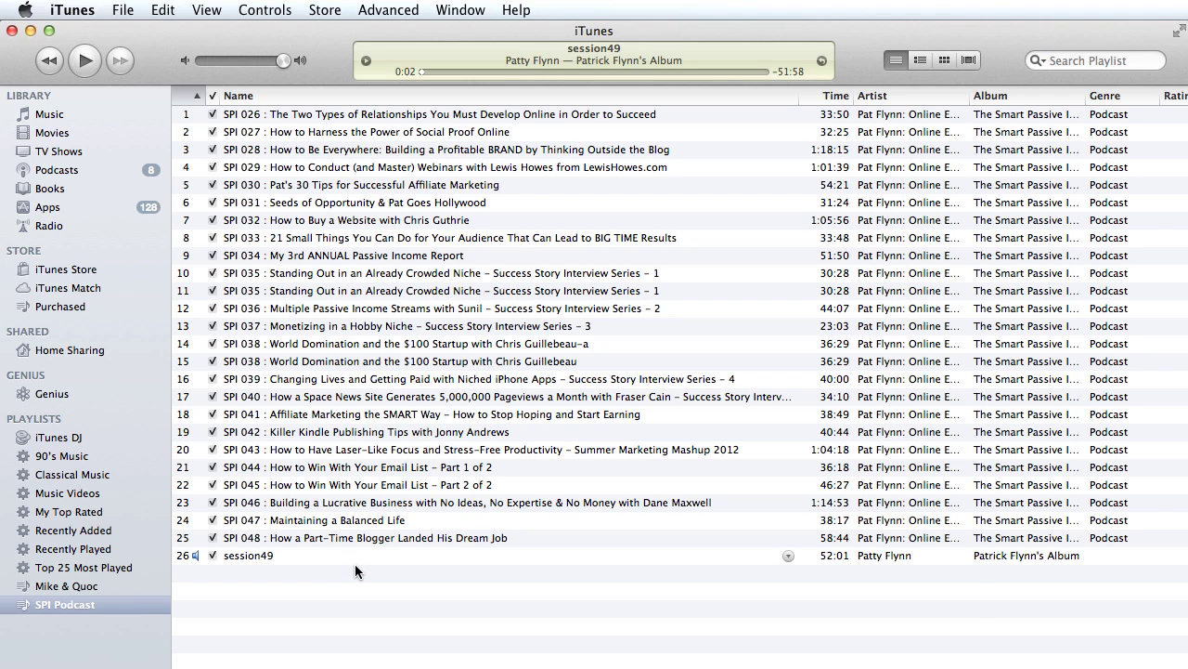
# - View the session49 track information, close it without changes, and look over the playlist's file size and kind columns
pyautogui.rightClick(265, 562)
pyautogui.click(288, 588)
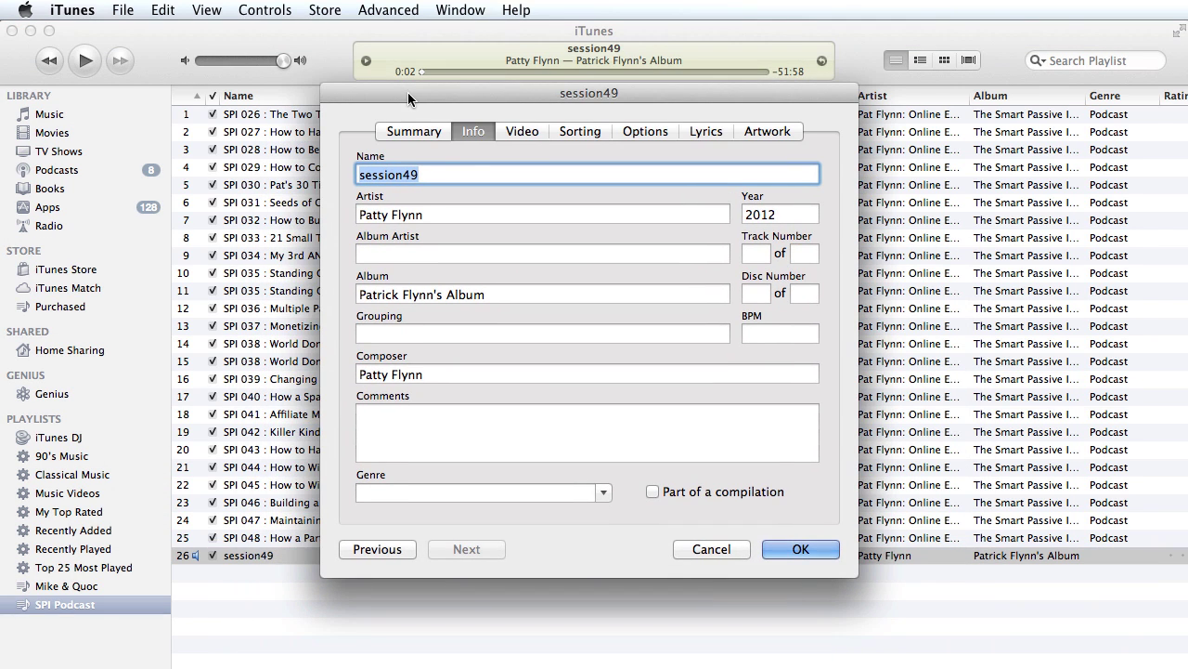
pyautogui.click(709, 549)
pyautogui.hscroll(5, 480, 411)
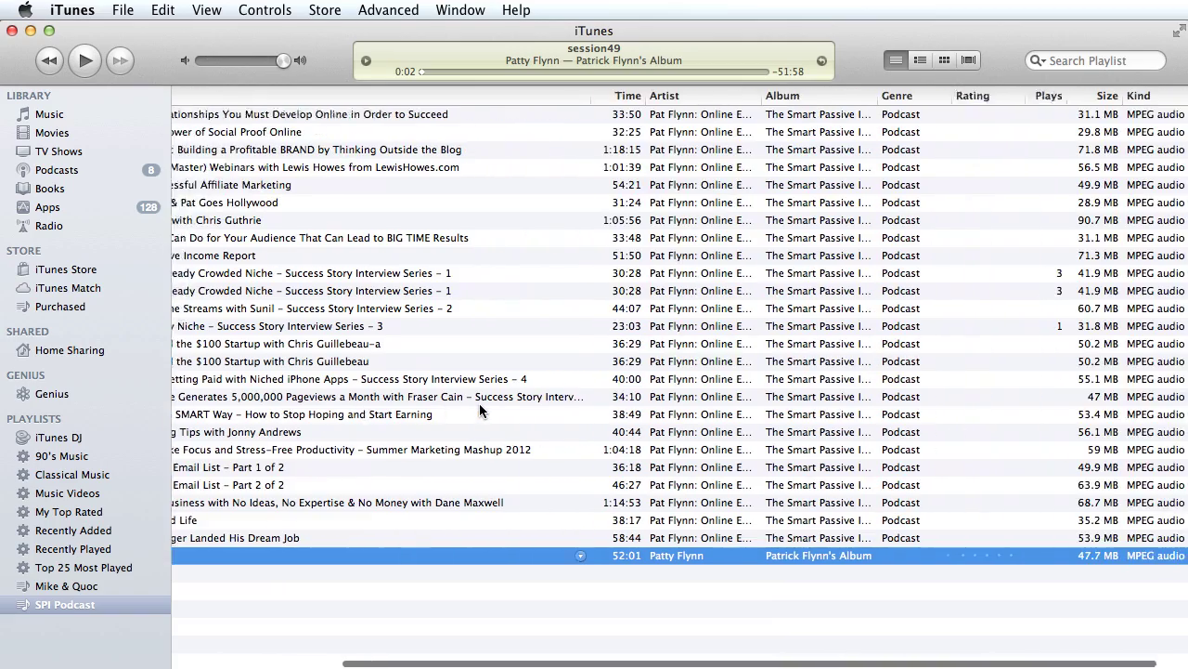
pyautogui.hscroll(-5, 486, 408)
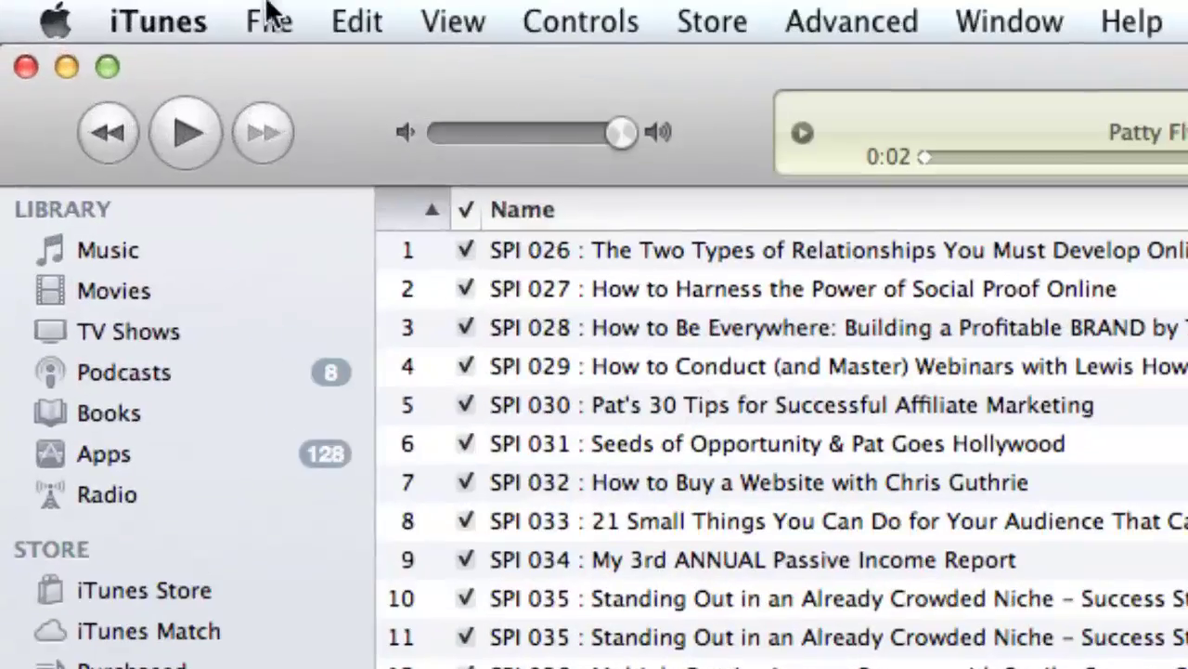
# - Set the iTunes import settings to use the AIFF Encoder with the Automatic setting and save the preferences
pyautogui.click(100, 10)
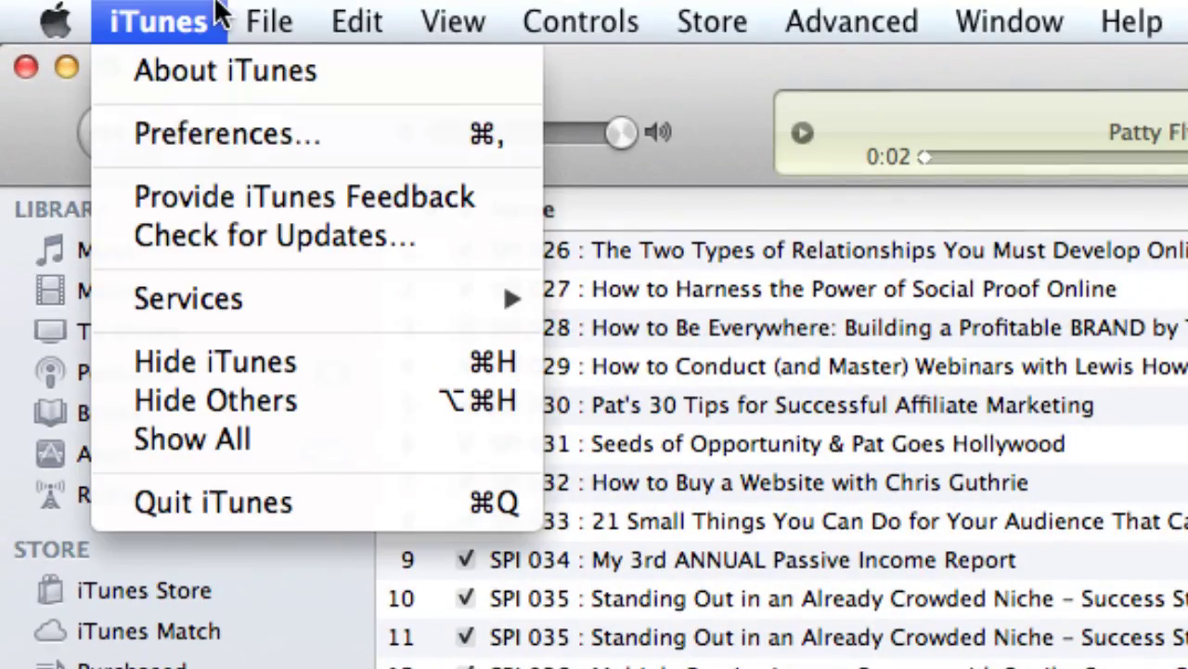
pyautogui.click(304, 142)
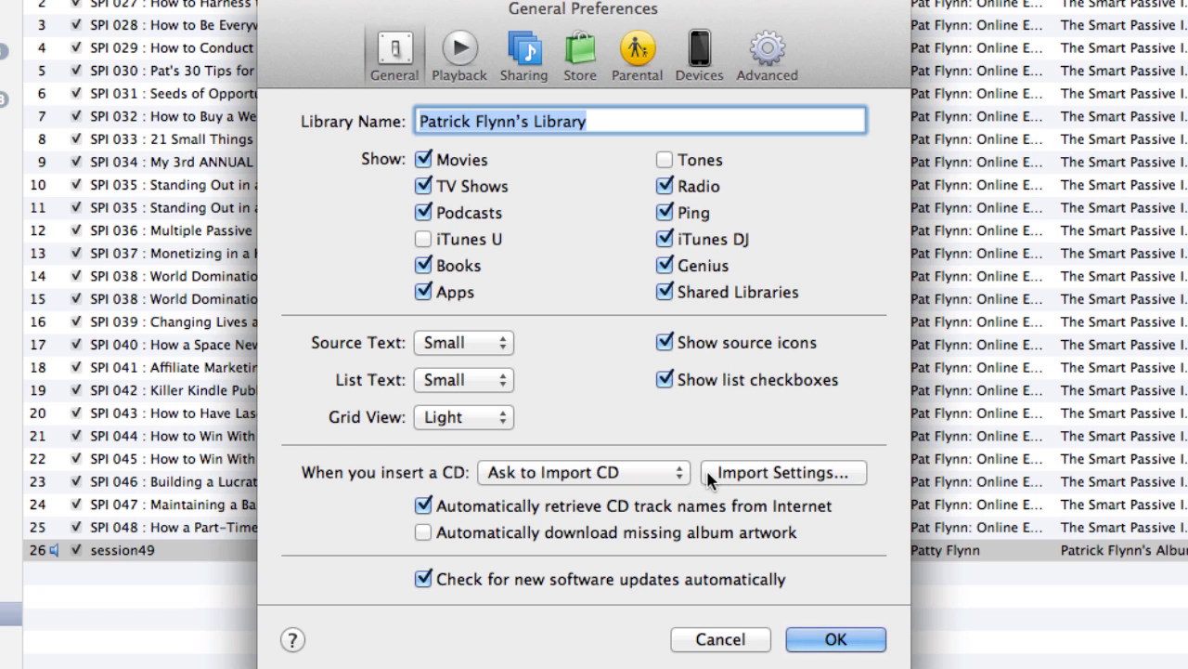
pyautogui.click(769, 474)
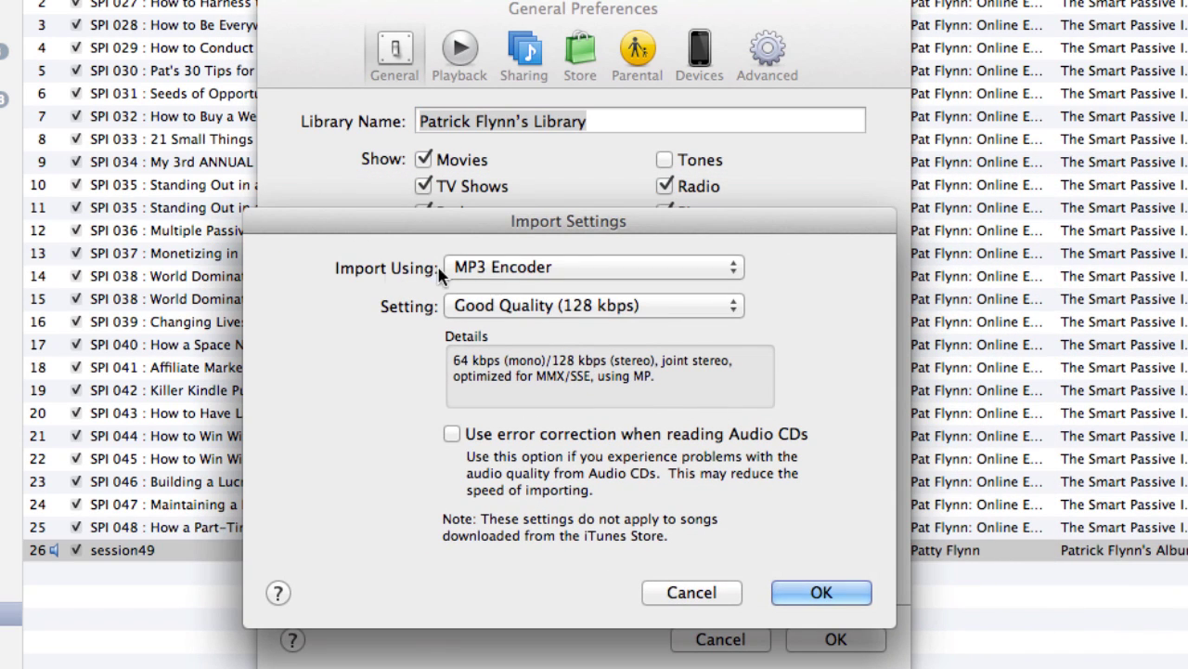
pyautogui.click(440, 269)
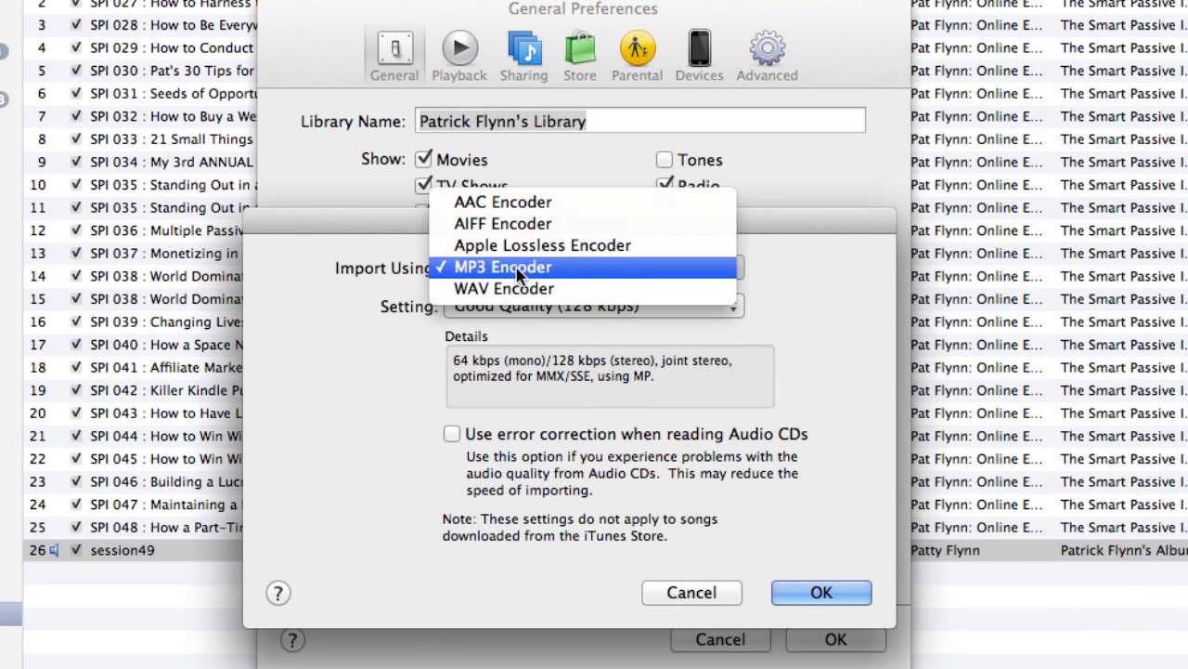
pyautogui.click(502, 223)
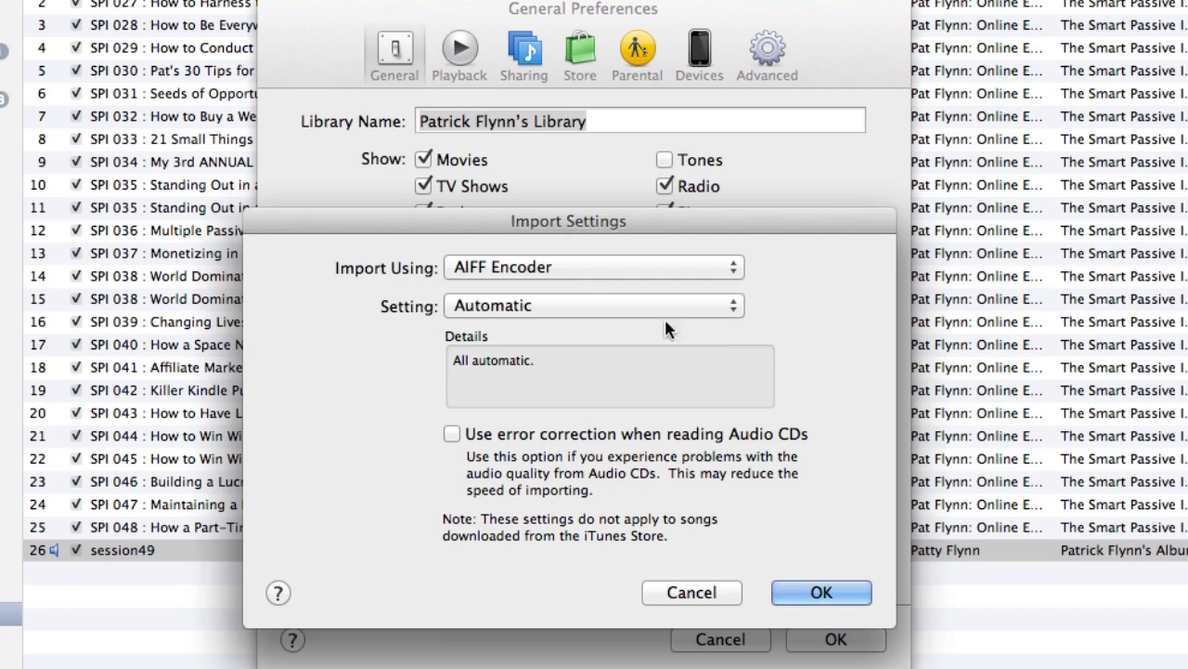
pyautogui.click(817, 592)
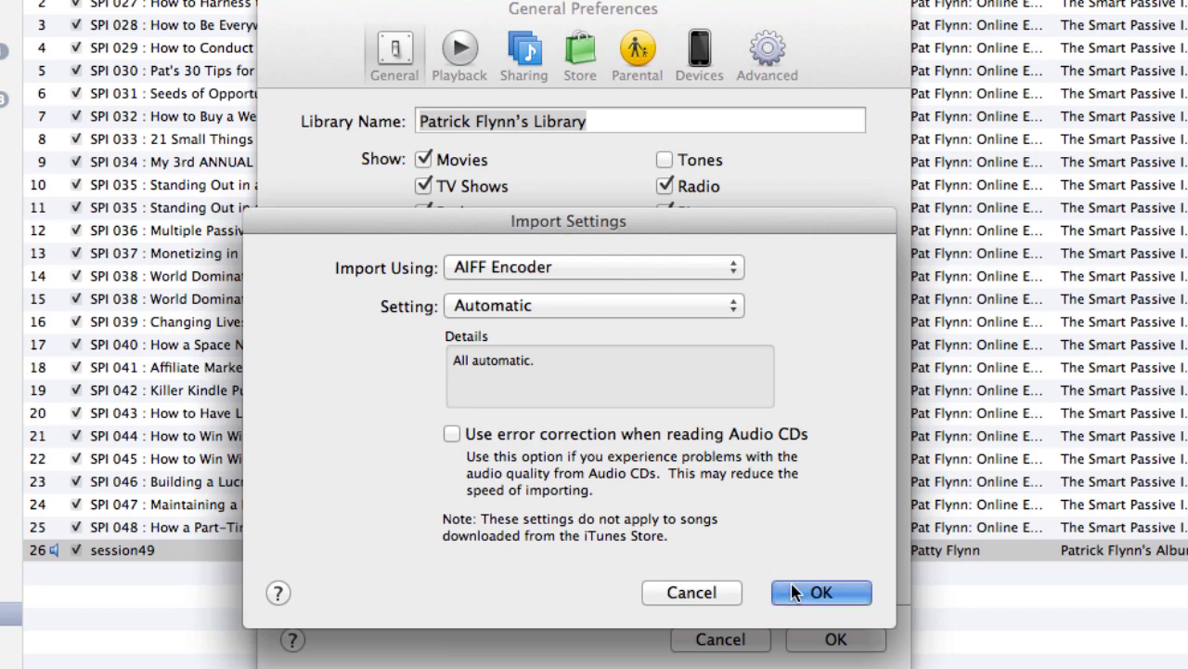
pyautogui.click(834, 639)
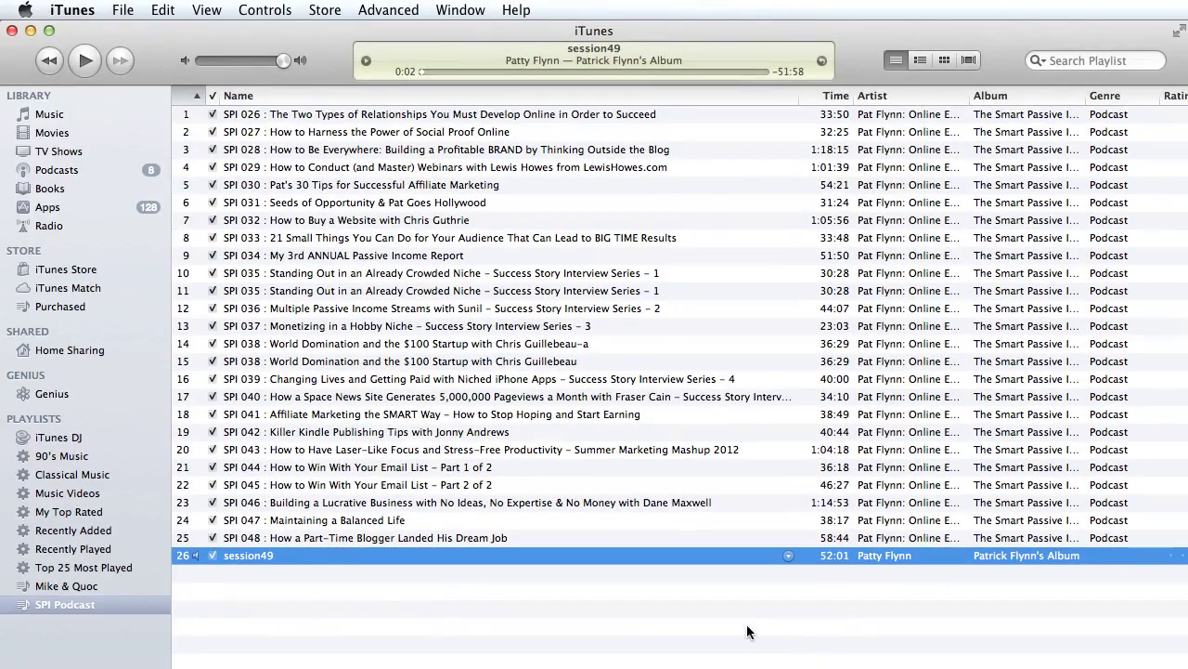
# - Move session49 directly below SPI 028 in the playlist and create an AIFF version of it
pyautogui.rightClick(268, 556)
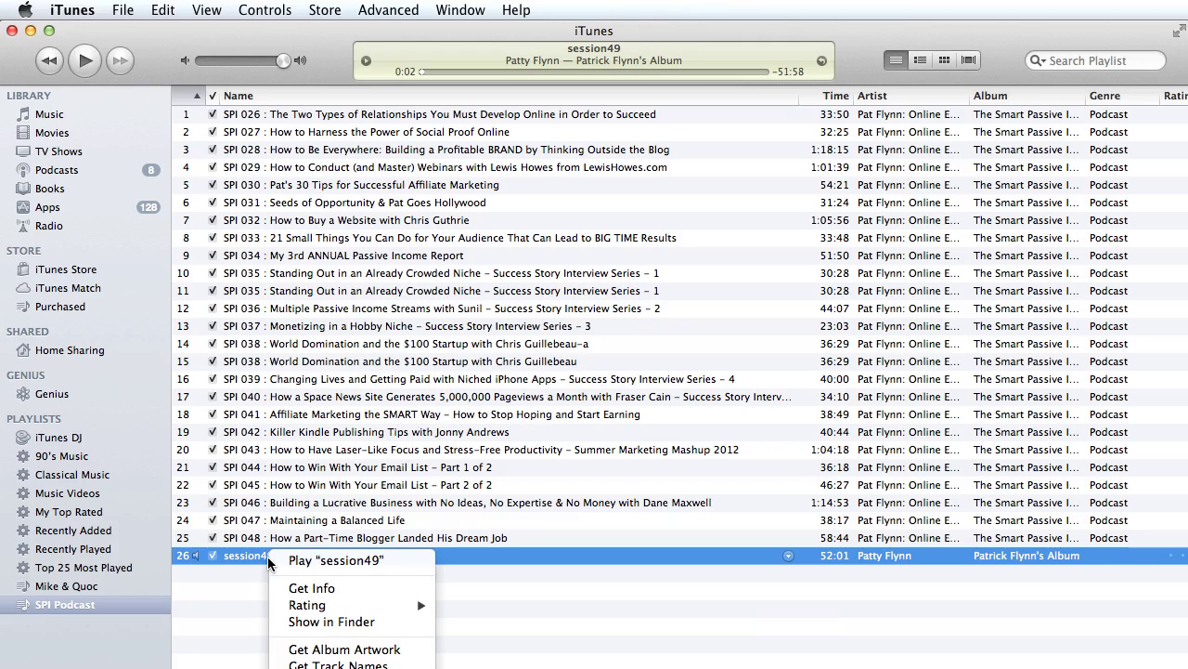
pyautogui.click(237, 563)
pyautogui.moveTo(237, 557); pyautogui.dragTo(242, 160)
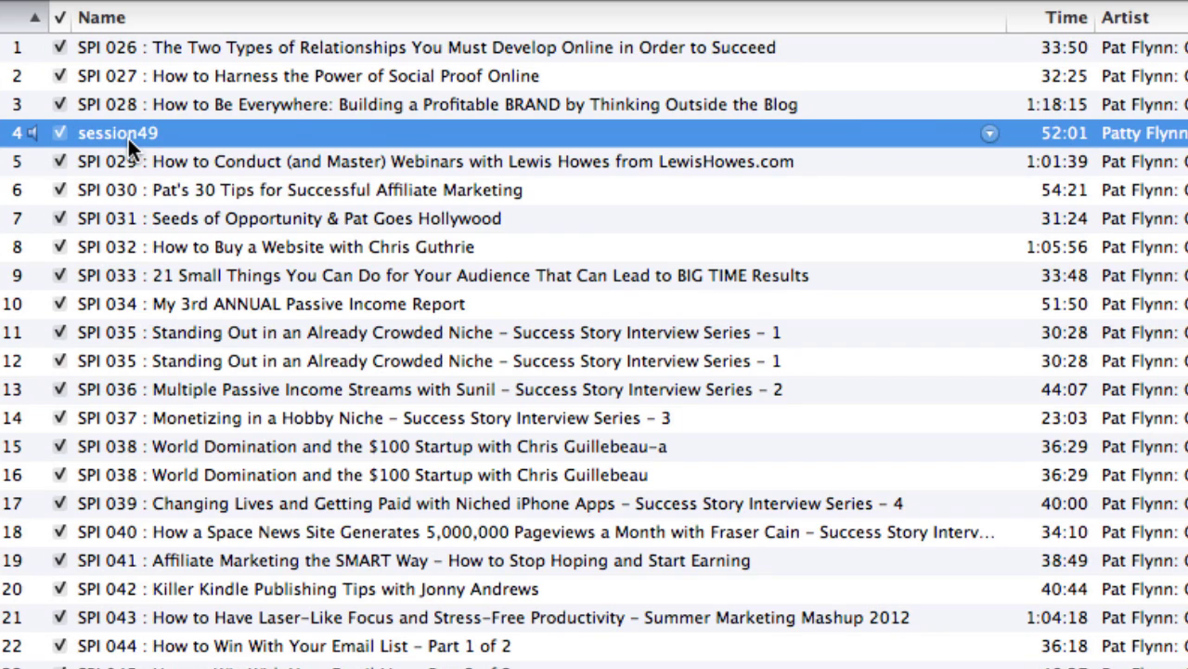
pyautogui.rightClick(128, 139)
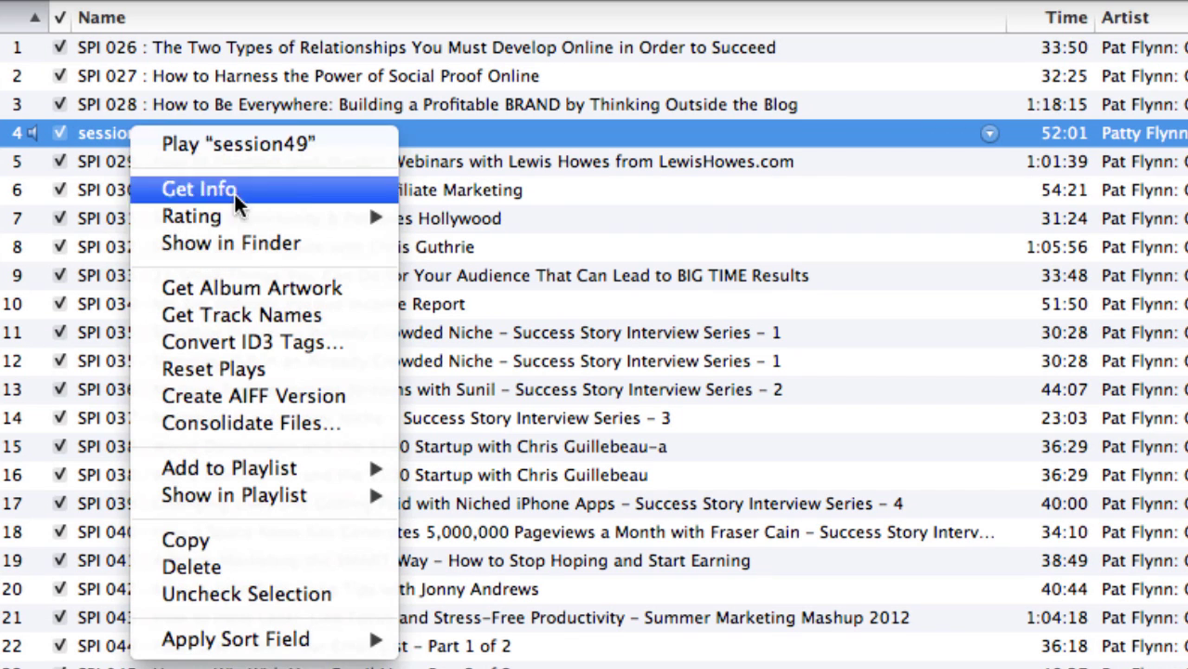
pyautogui.click(367, 399)
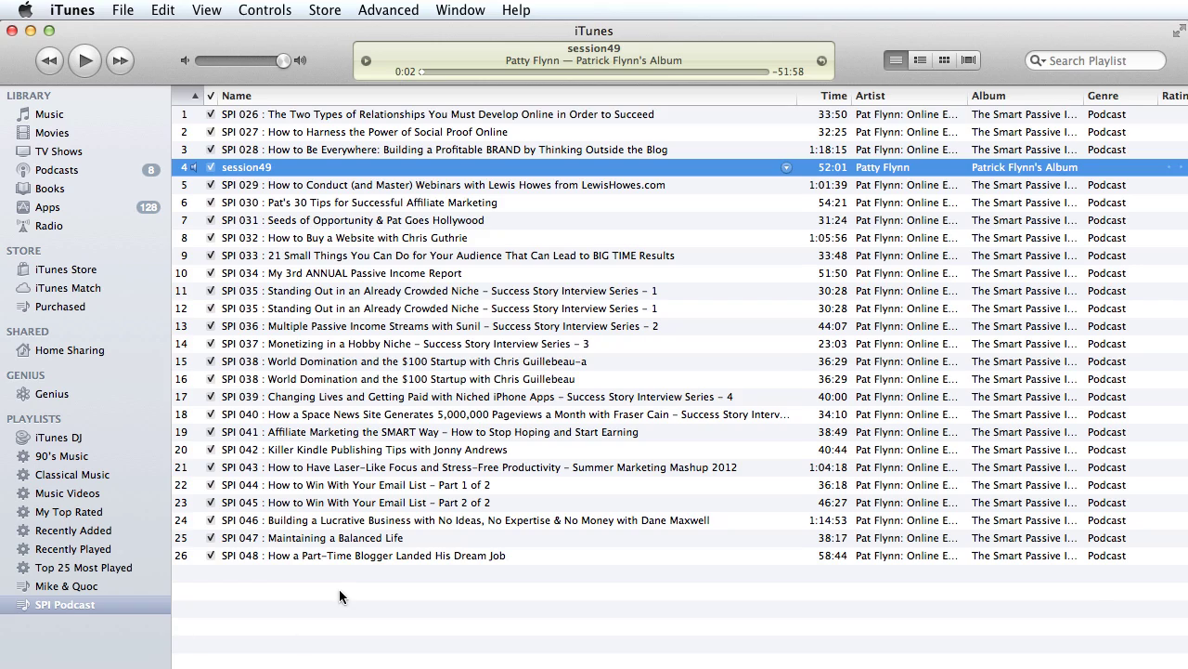
# - Show the Music library and sort it by Date Added with the newest tracks first
pyautogui.hscroll(2, 339, 589)
pyautogui.hscroll(-2, 348, 581)
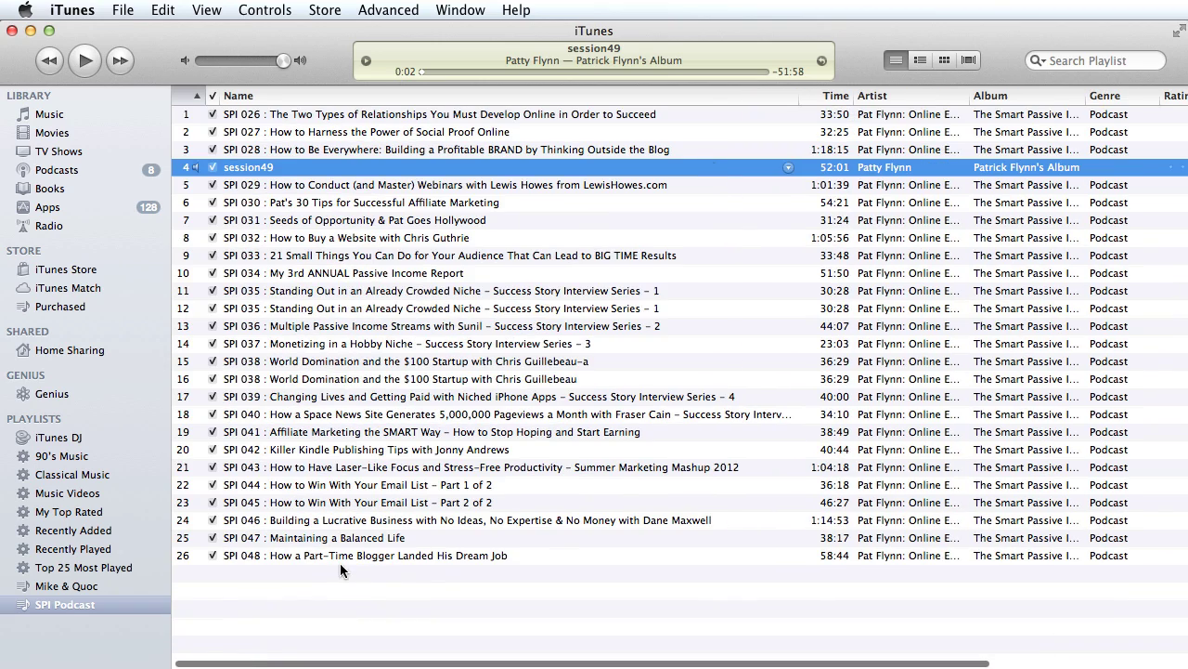
pyautogui.click(43, 118)
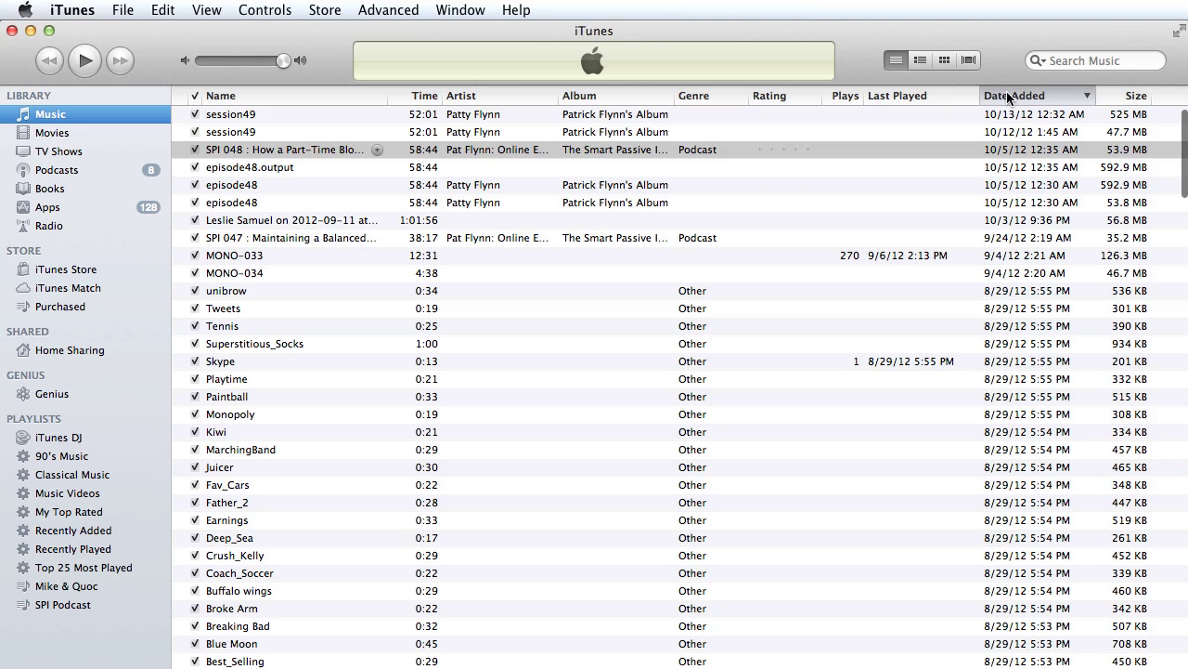
pyautogui.click(1091, 98)
pyautogui.click(1091, 100)
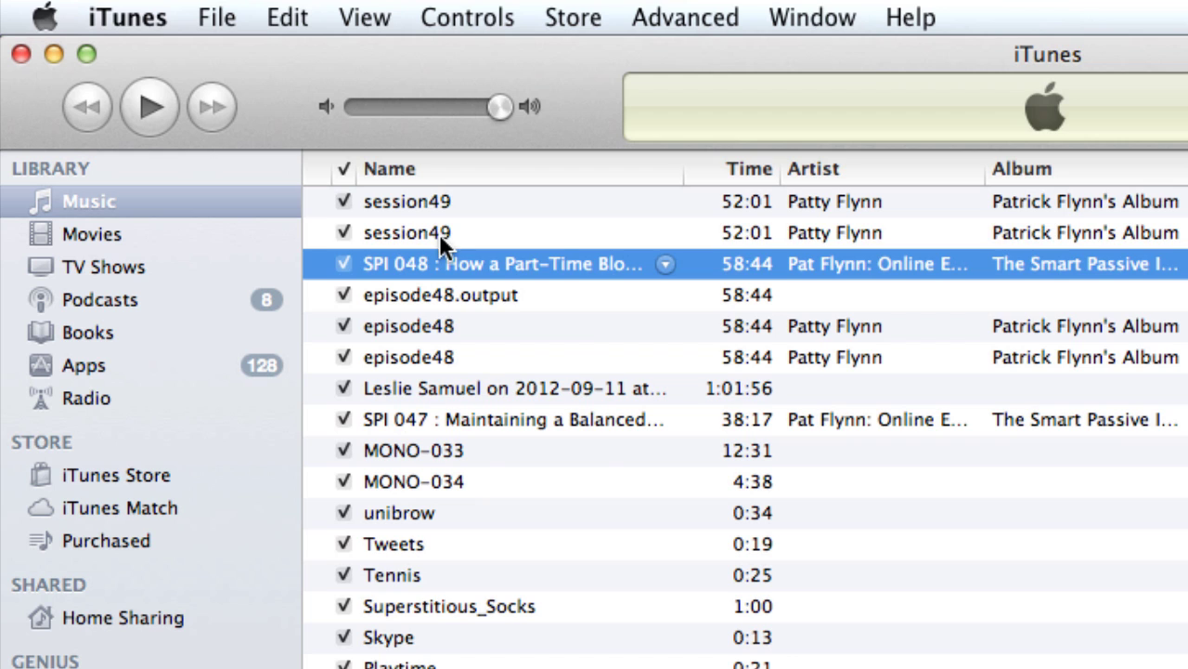
# - Check the summary of the original session49 track, the second one in the library list, and close it
pyautogui.click(440, 233)
pyautogui.rightClick(440, 233)
pyautogui.click(525, 293)
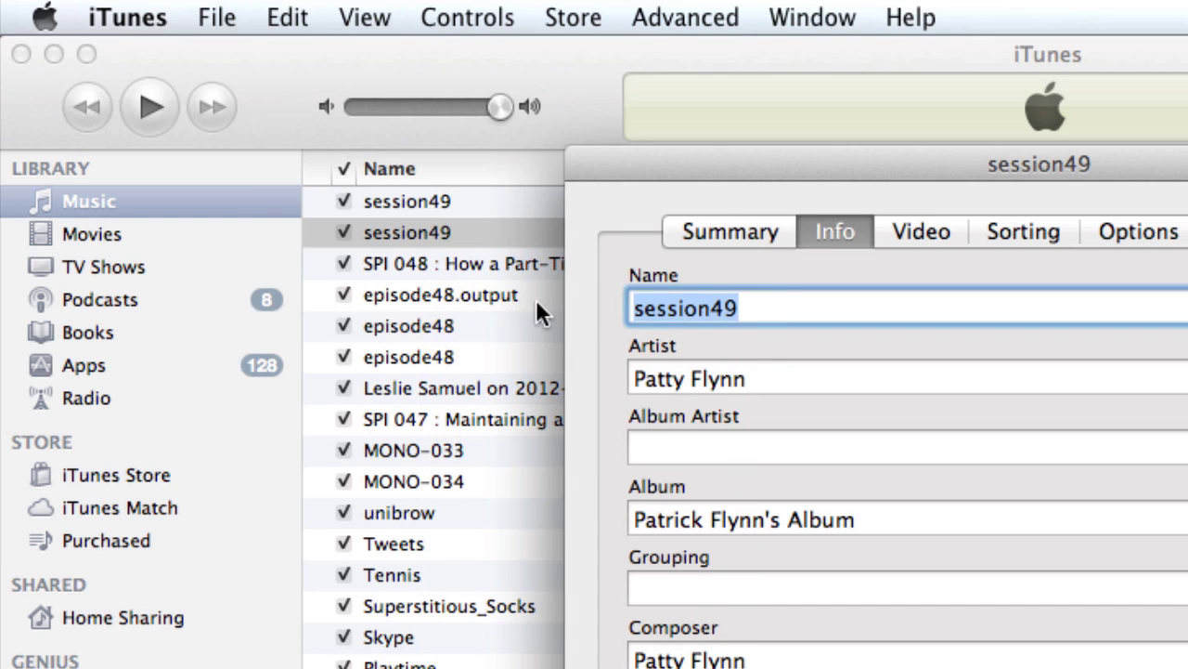
pyautogui.click(746, 228)
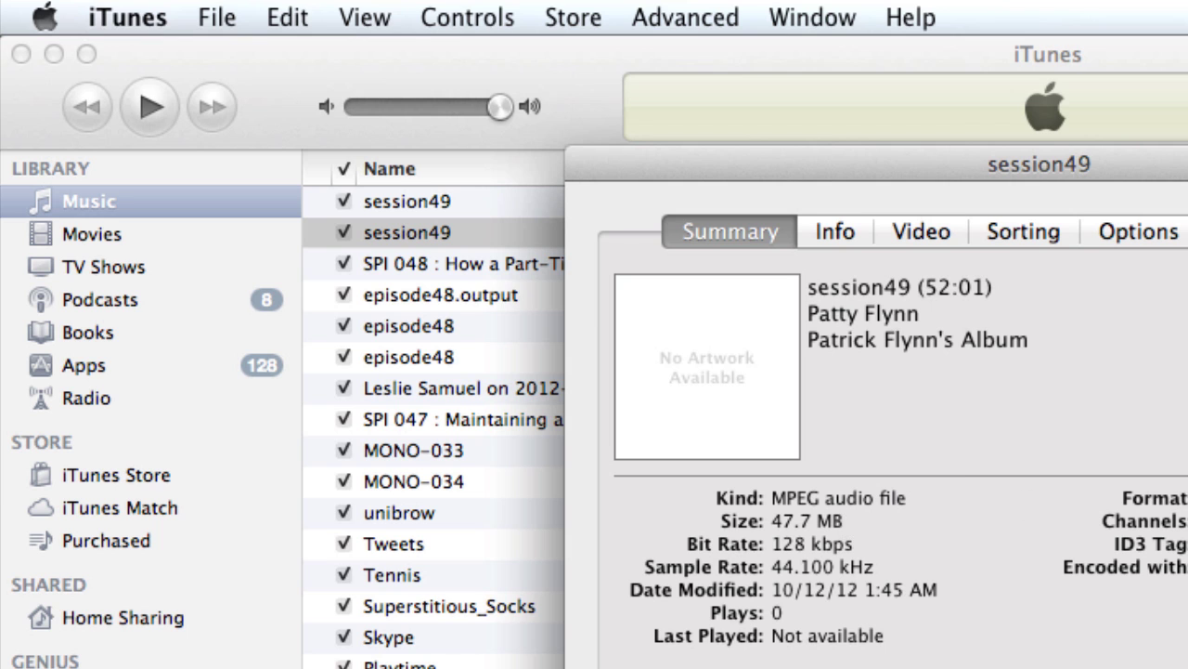
pyautogui.press('Return')
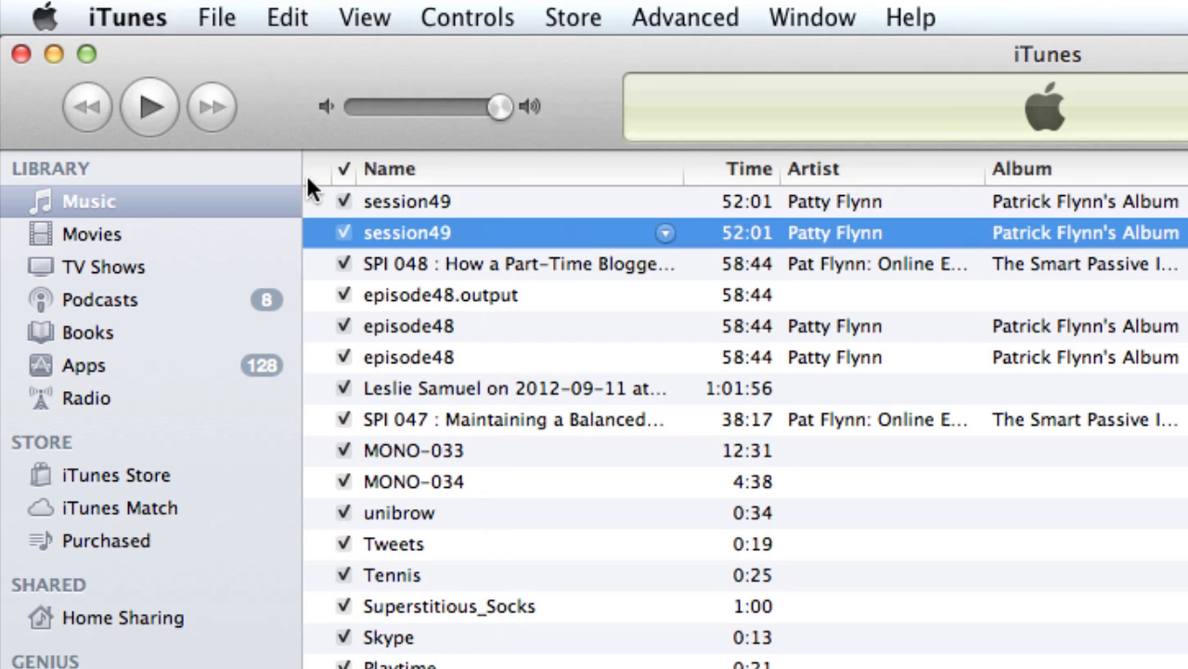
# - Check the summary of the newly added session49 track, the first one in the library list, and close it
pyautogui.click(396, 203)
pyautogui.rightClick(396, 203)
pyautogui.click(515, 269)
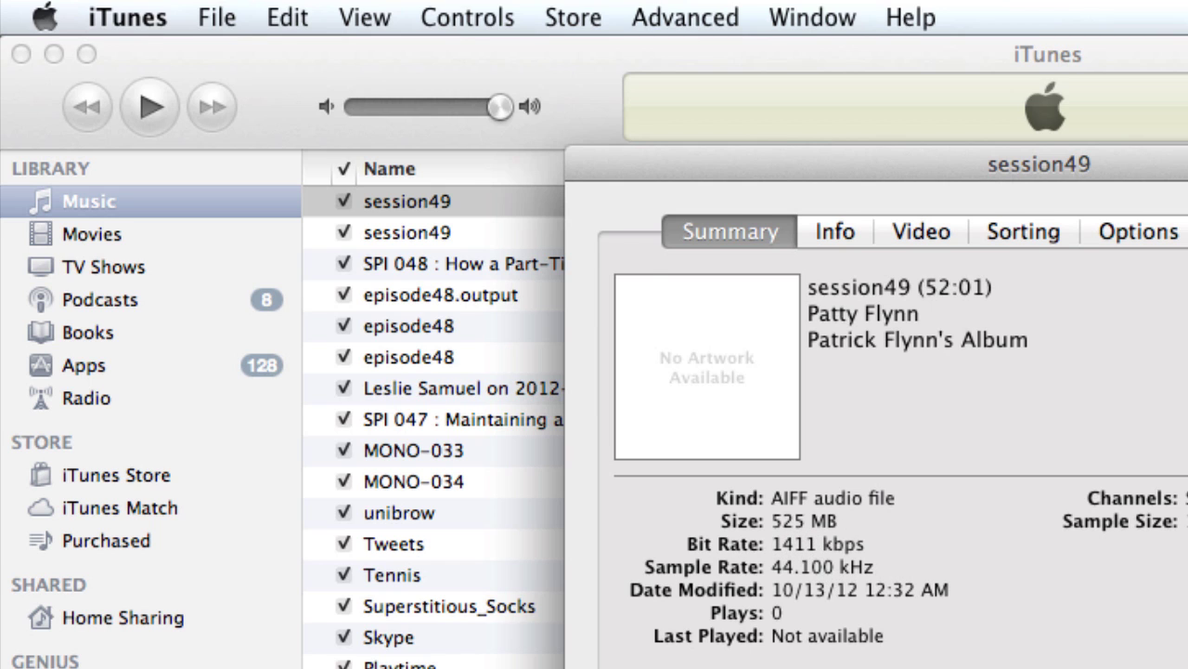
pyautogui.press('Return')
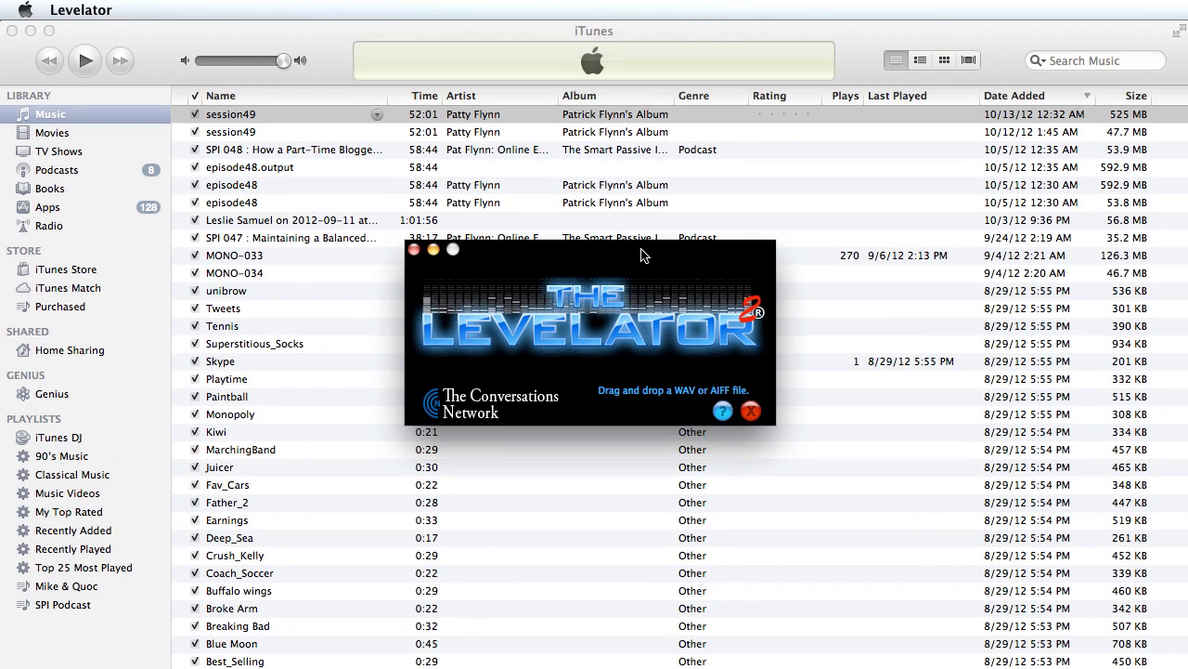
# - Arrange the Levelator and iTunes windows so both are accessible, and load the AIFF version of session49 into The Levelator
pyautogui.moveTo(641, 253); pyautogui.dragTo(1119, 206)
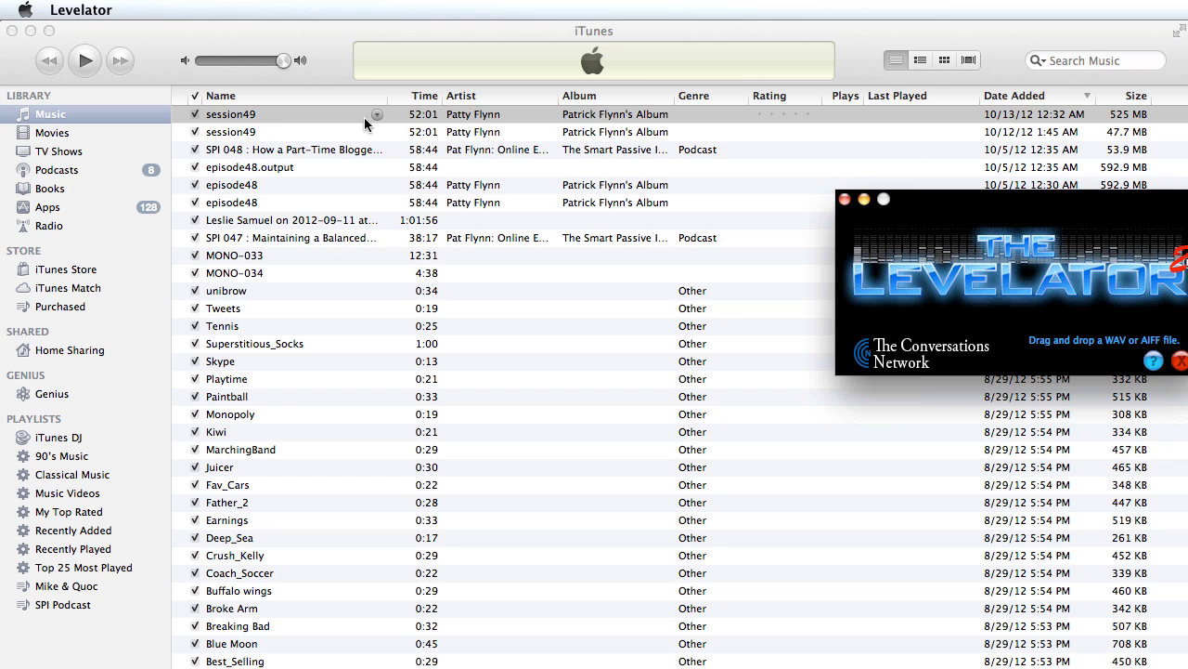
pyautogui.click(251, 116)
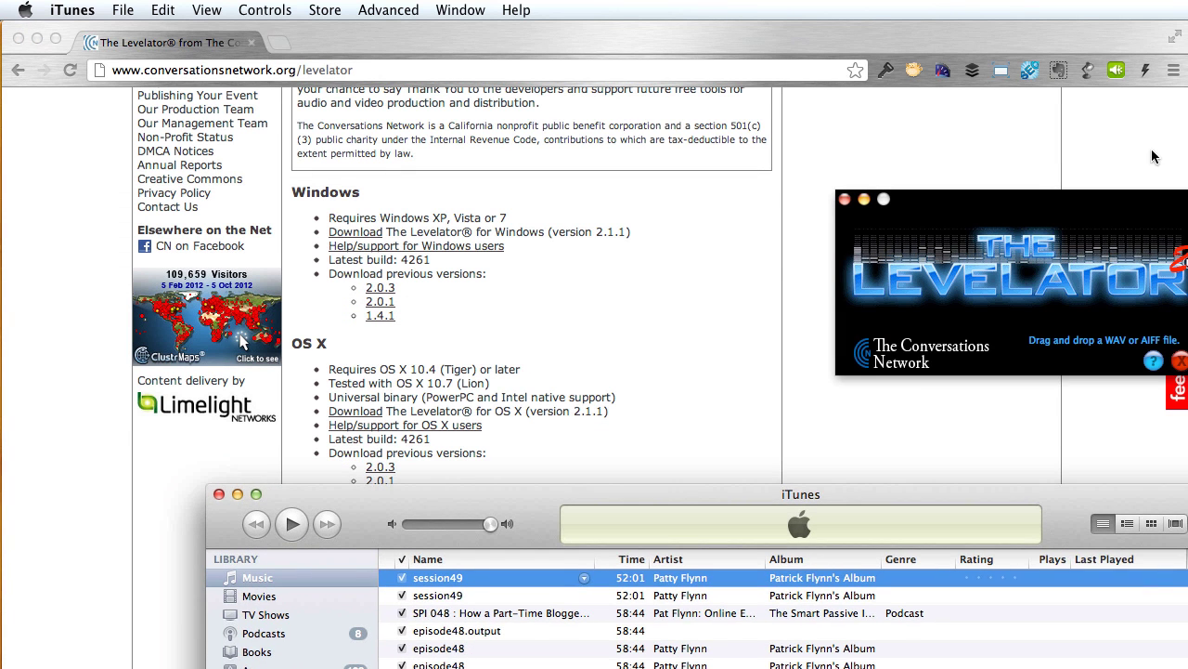
pyautogui.moveTo(1033, 194); pyautogui.dragTo(501, 121)
pyautogui.moveTo(771, 184); pyautogui.dragTo(559, 132)
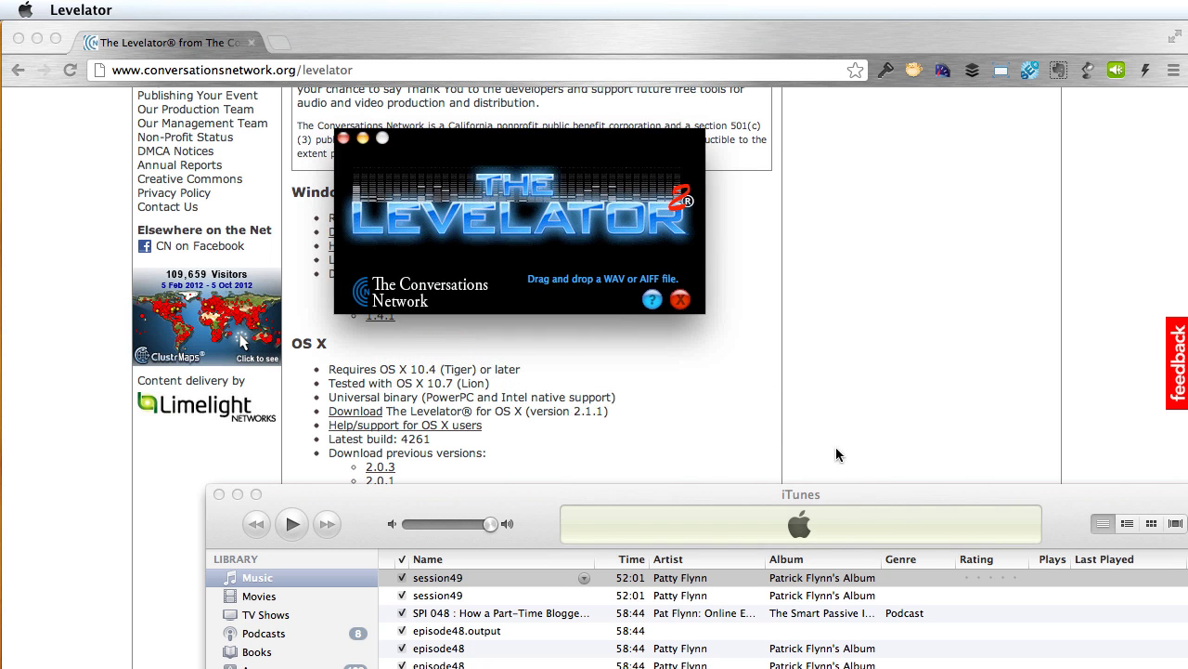
pyautogui.moveTo(864, 493); pyautogui.dragTo(693, 375)
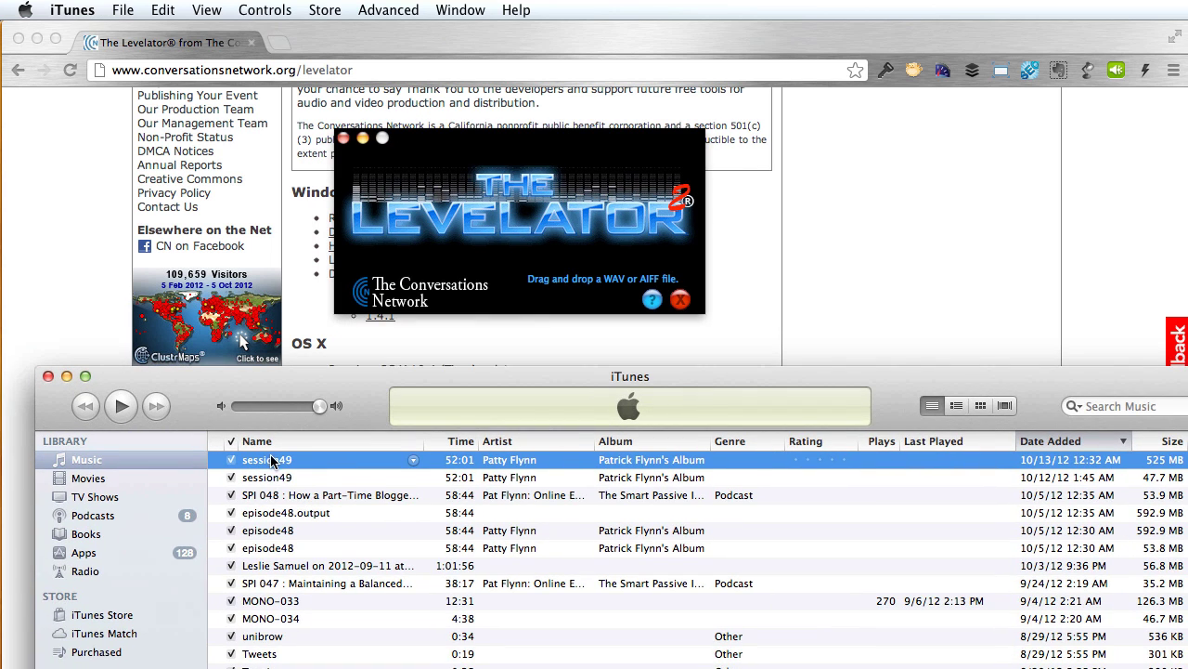
pyautogui.moveTo(271, 461); pyautogui.dragTo(512, 215)
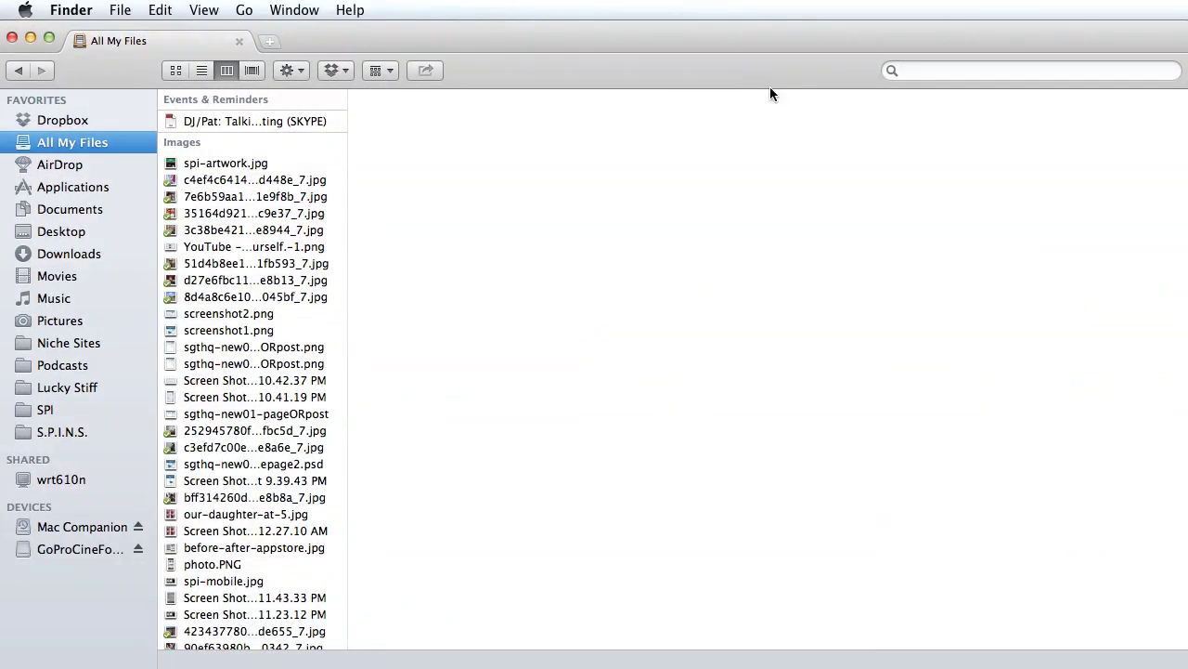
# - Search the whole Mac for session49 and select session49.output.aif in the results
pyautogui.click(913, 71)
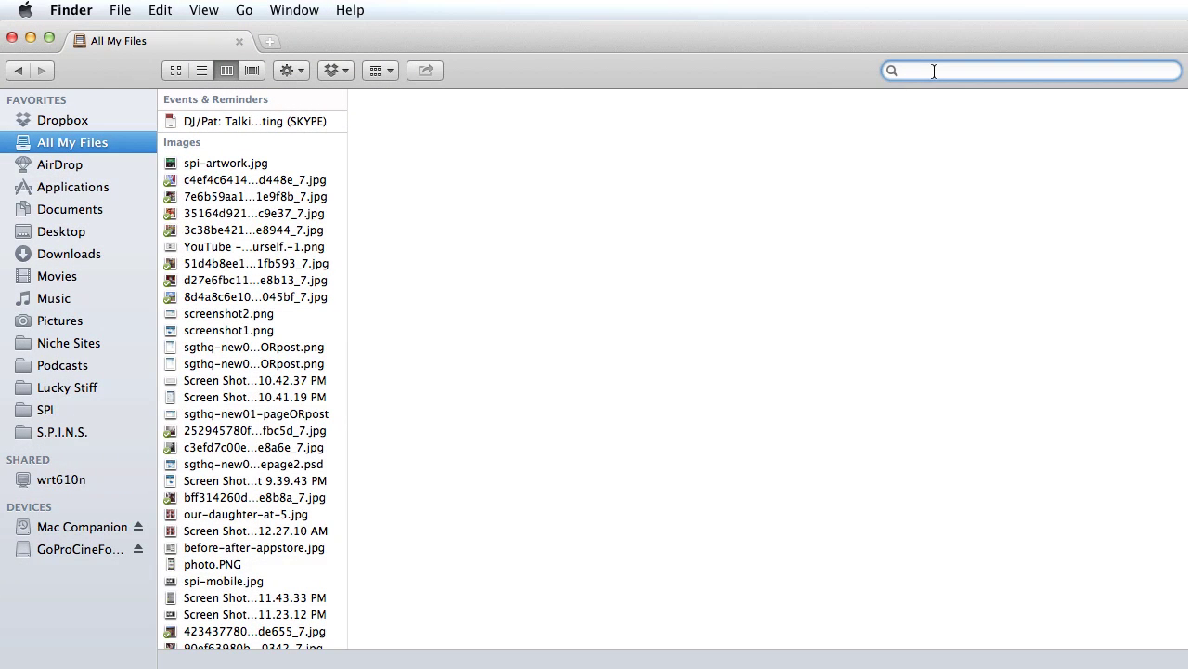
pyautogui.write('session49')
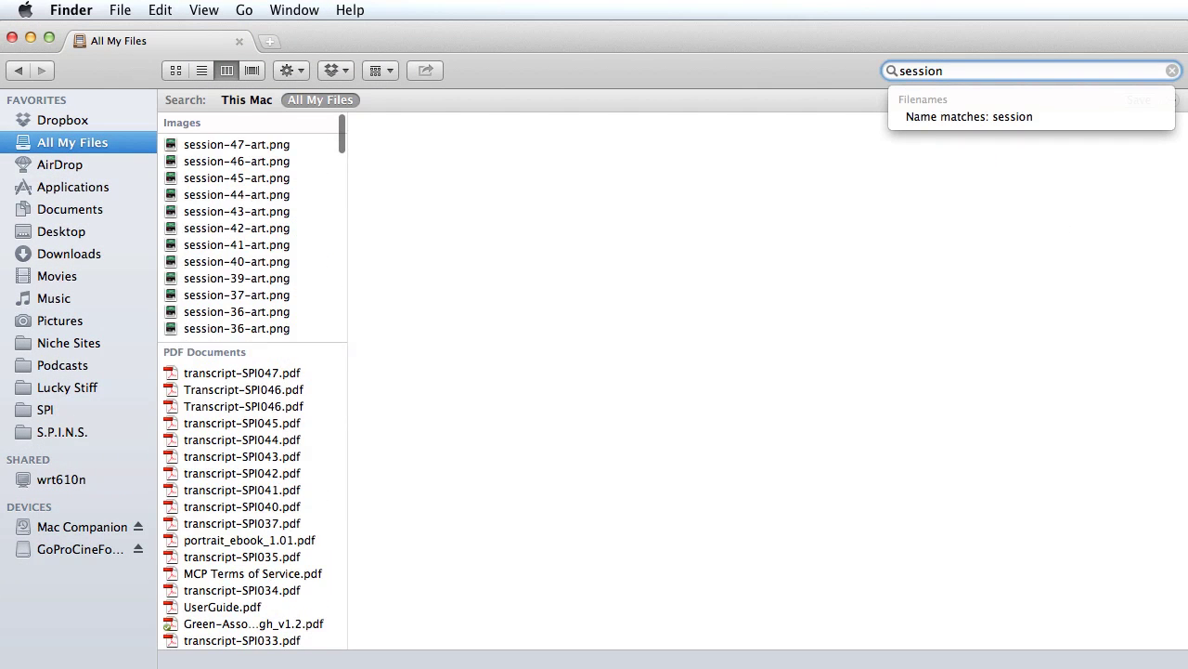
pyautogui.click(247, 99)
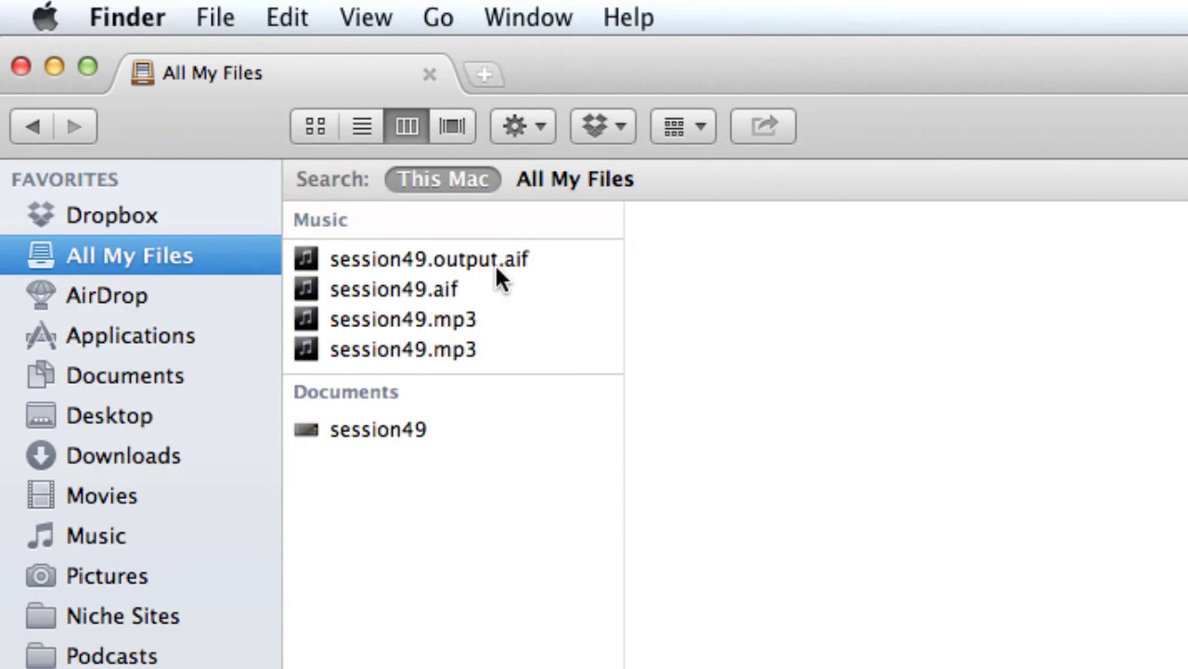
pyautogui.click(499, 266)
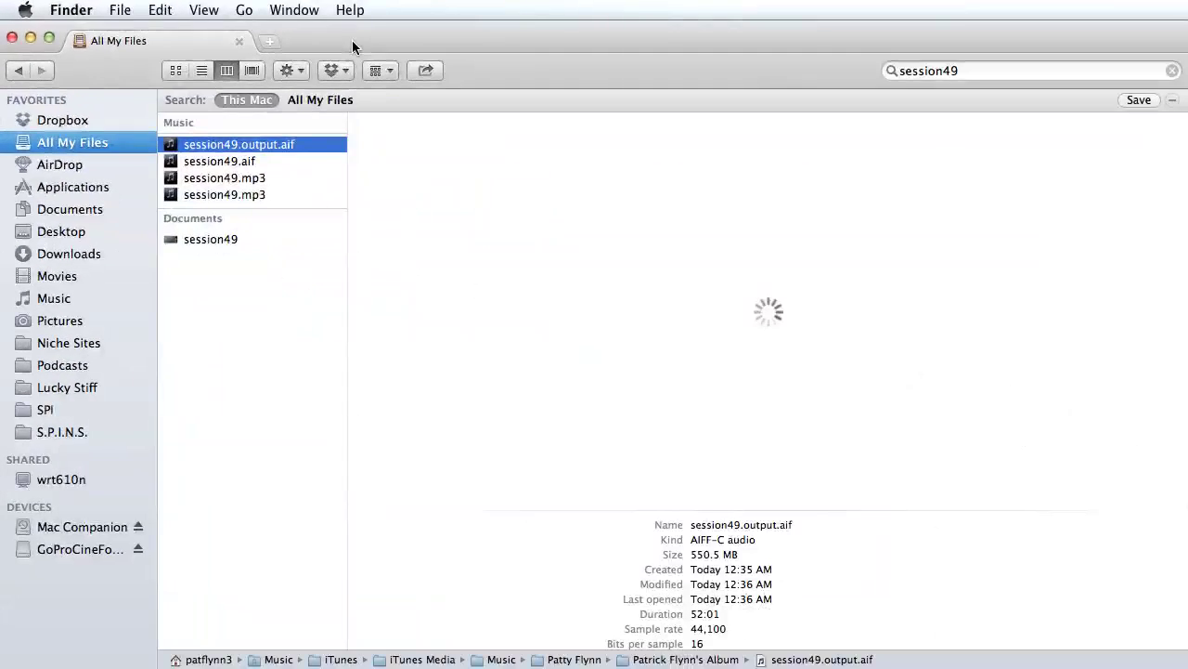
# - Add session49.output.aif from Finder to the iTunes music library and select it there
pyautogui.moveTo(546, 64); pyautogui.dragTo(636, 616)
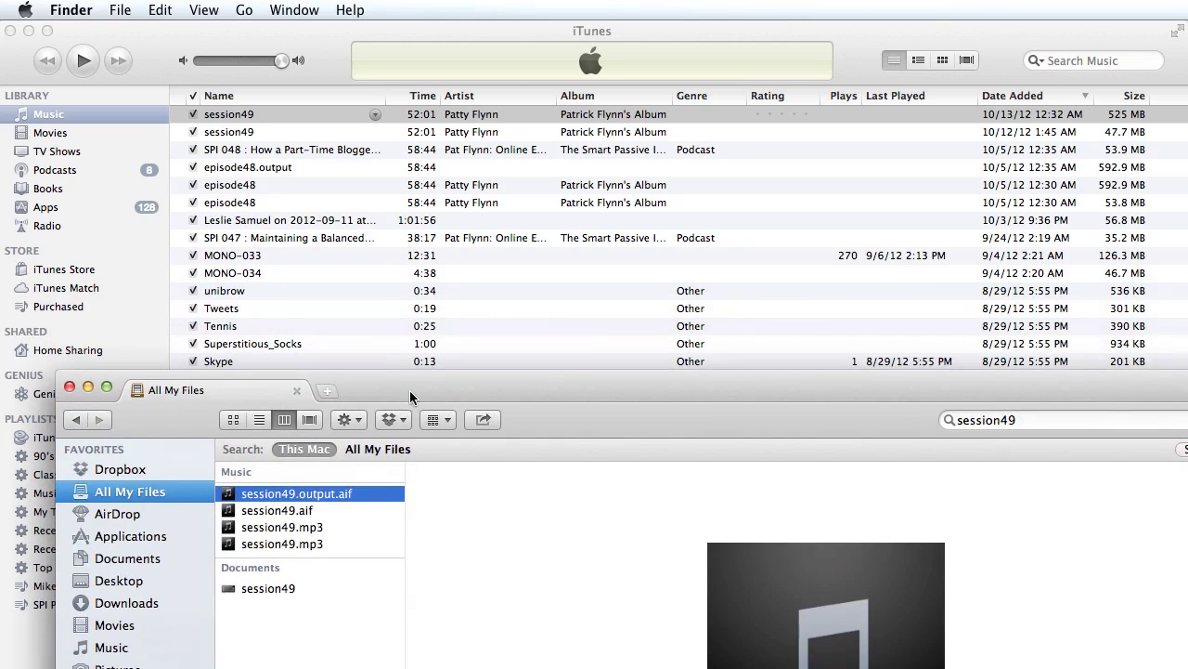
pyautogui.moveTo(349, 489); pyautogui.dragTo(316, 158)
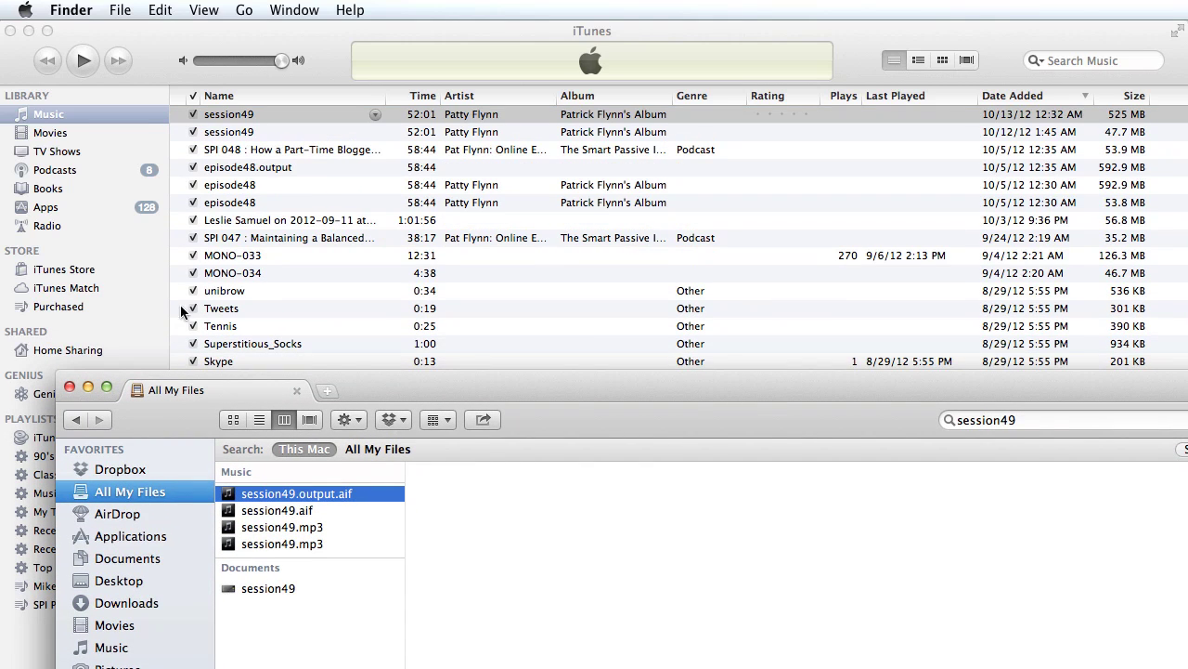
pyautogui.click(233, 28)
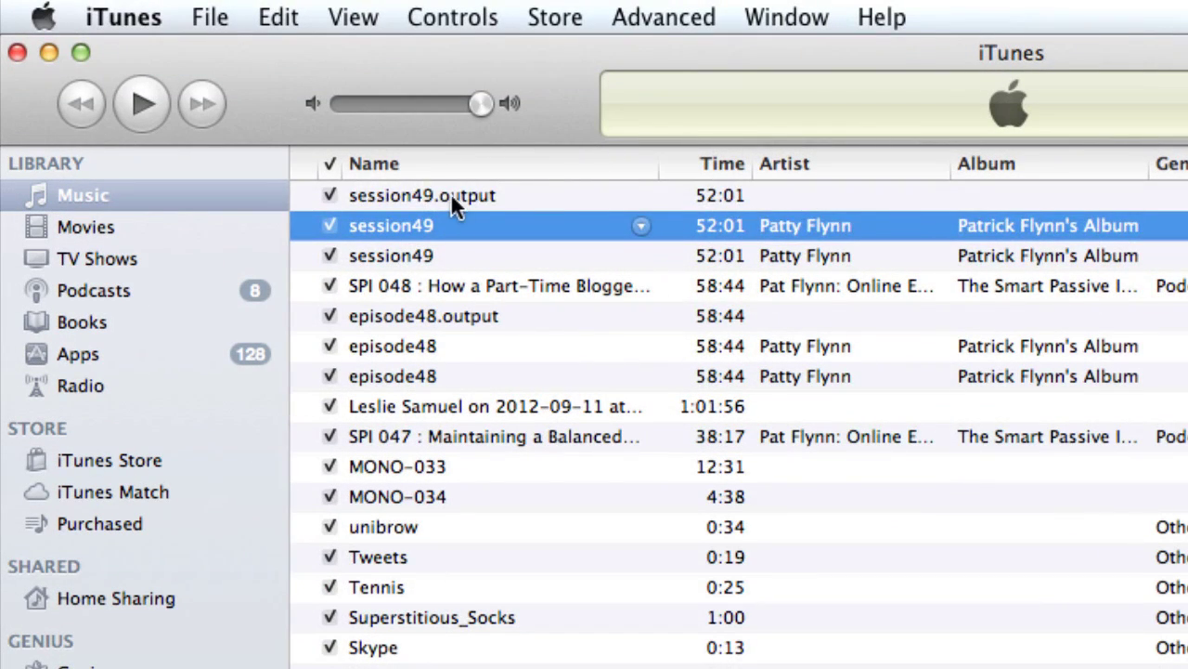
pyautogui.click(452, 198)
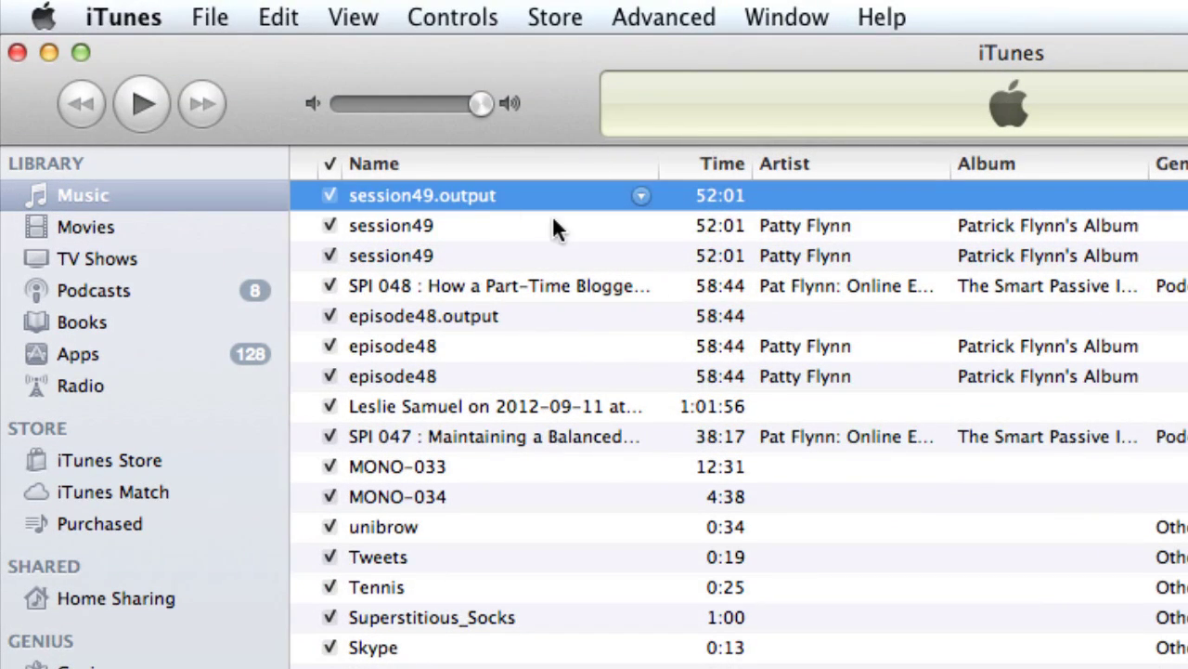
# - Set the iTunes import settings to MP3 Encoder with Good Quality (128 kbps)
pyautogui.click(151, 11)
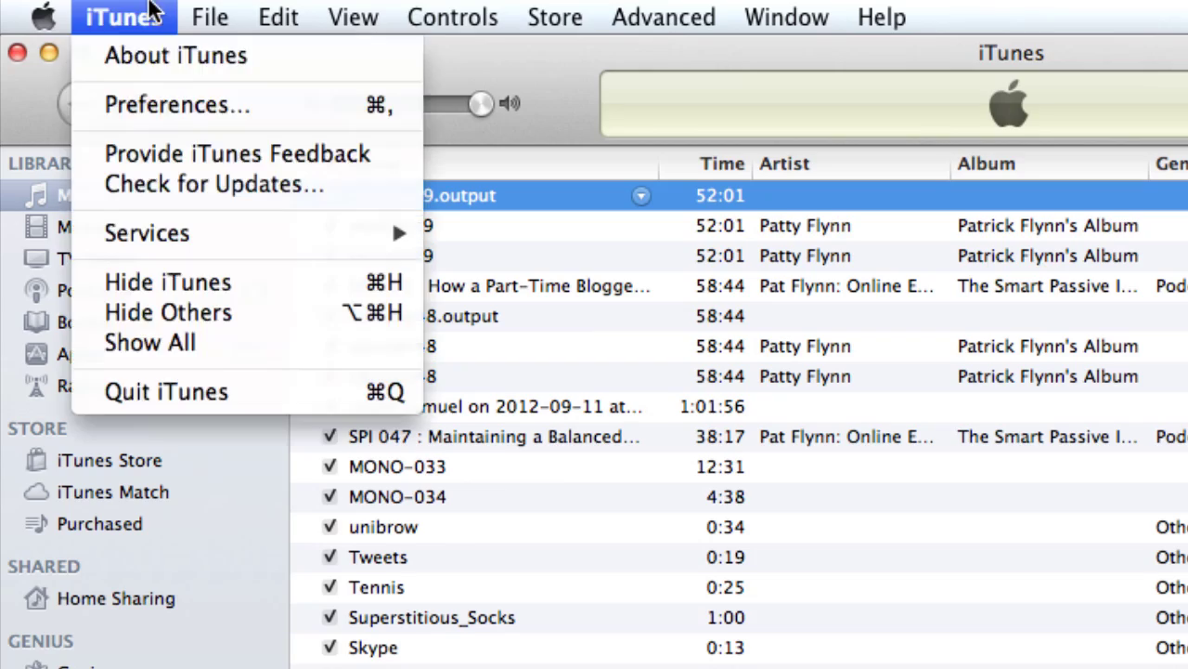
pyautogui.click(172, 95)
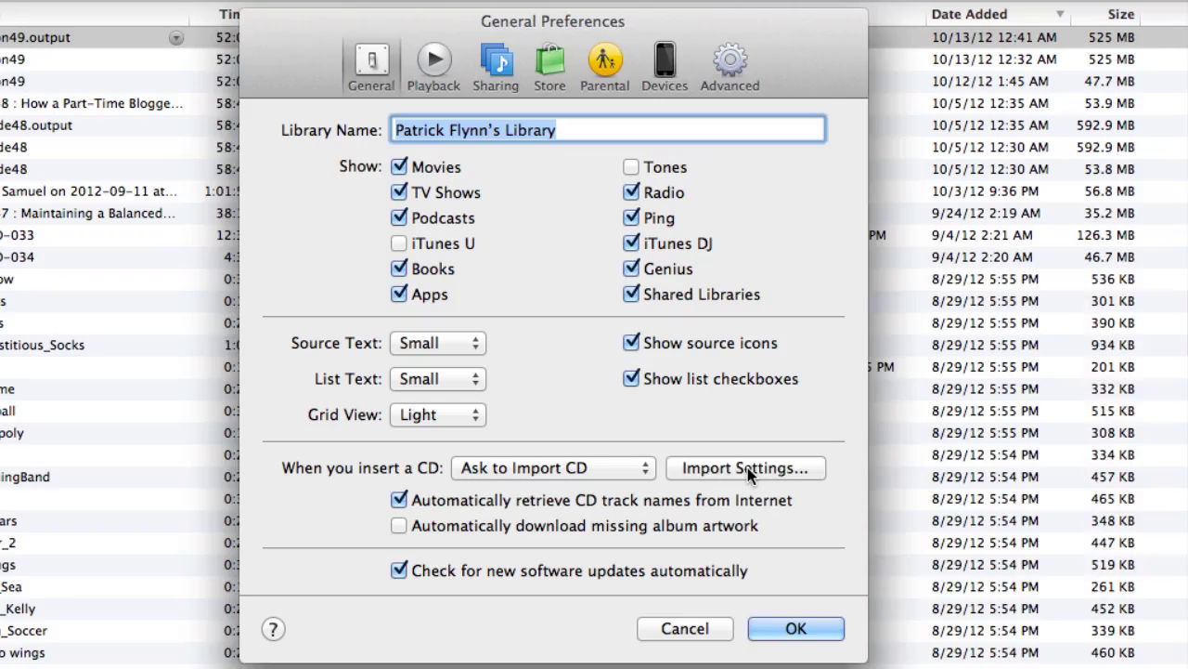
pyautogui.click(748, 467)
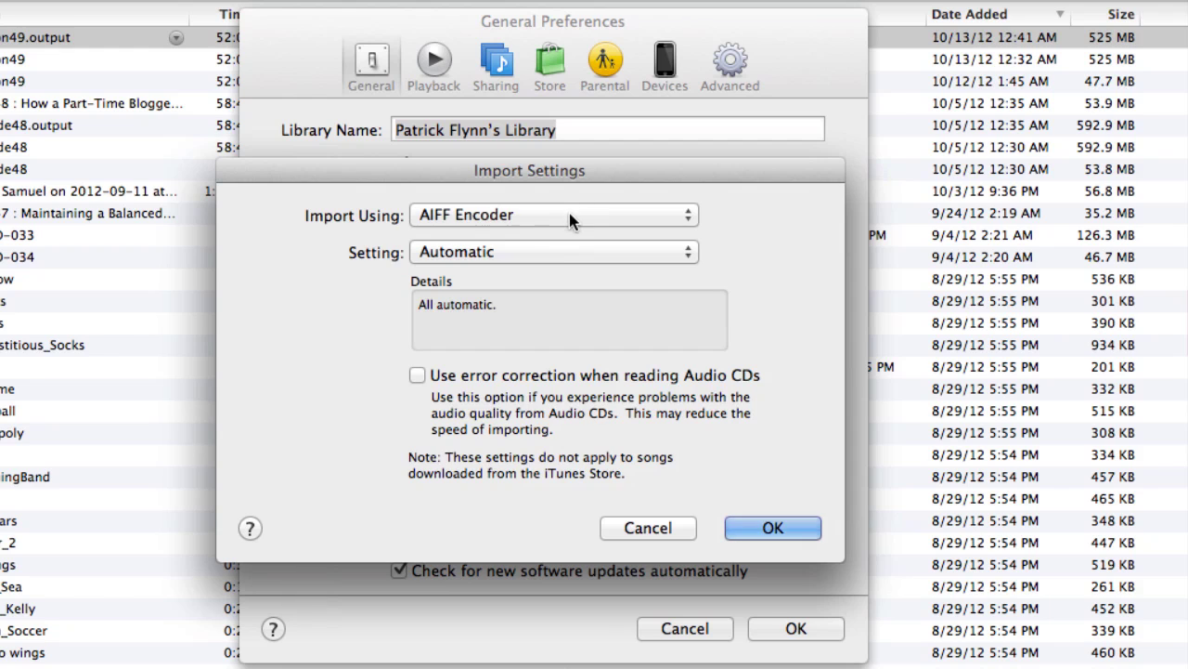
pyautogui.click(569, 213)
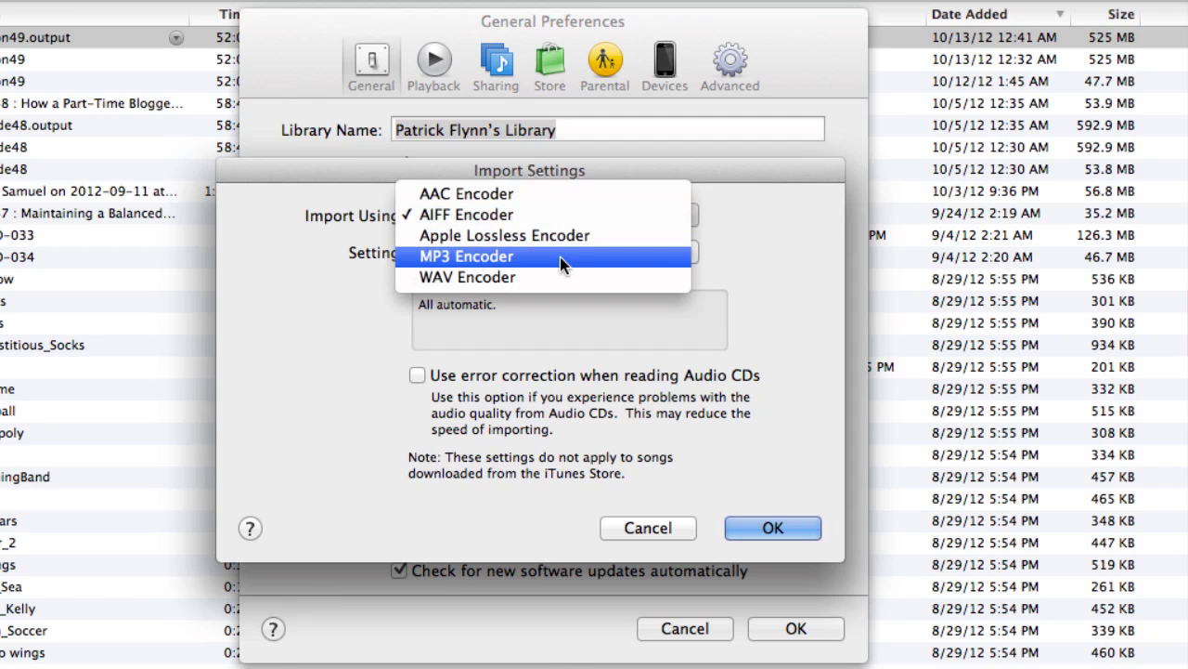
pyautogui.click(562, 257)
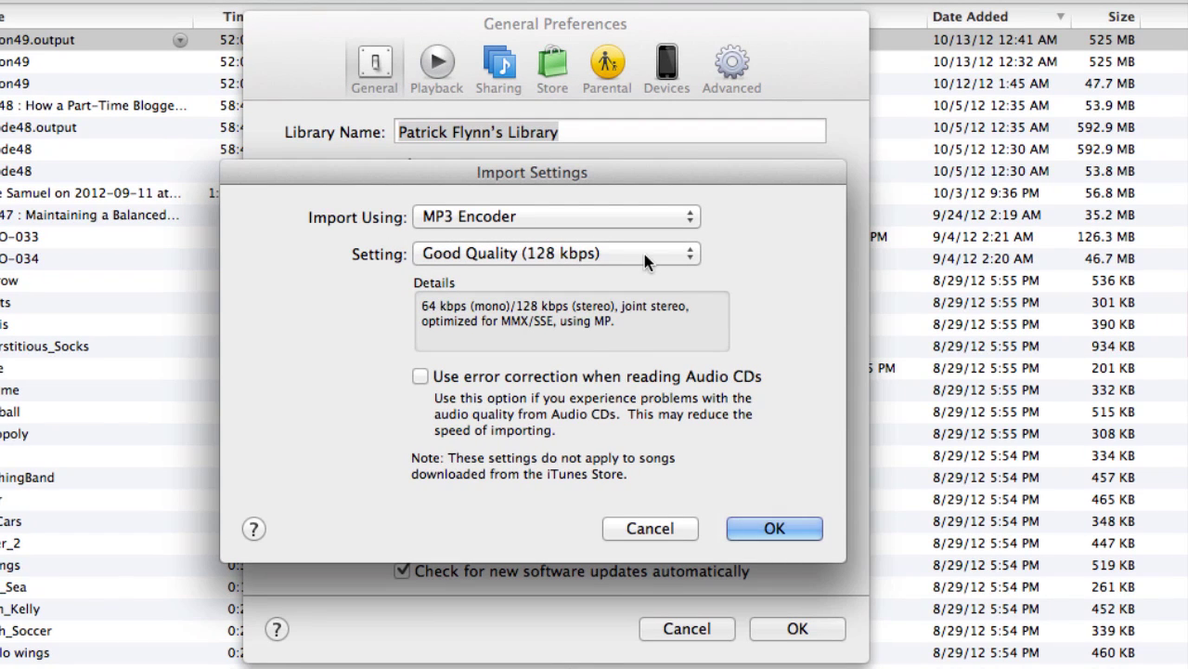
pyautogui.click(794, 530)
pyautogui.click(797, 629)
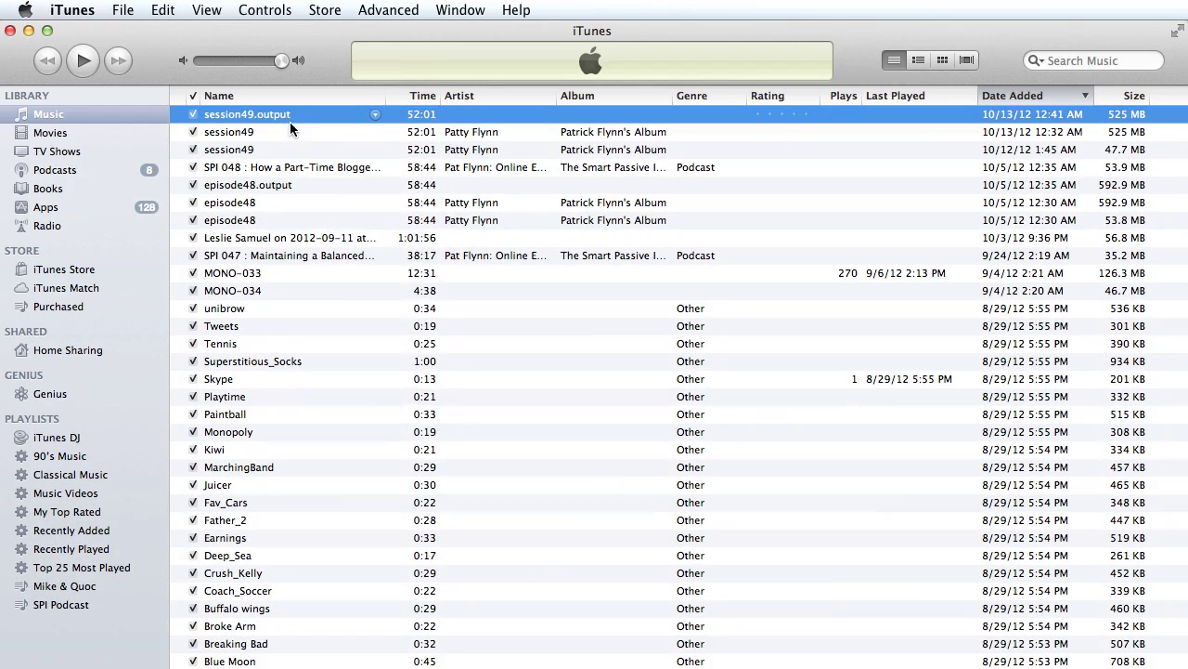
# - Create an MP3 version of session49.output in the library and check the new track's info
pyautogui.rightClick(284, 119)
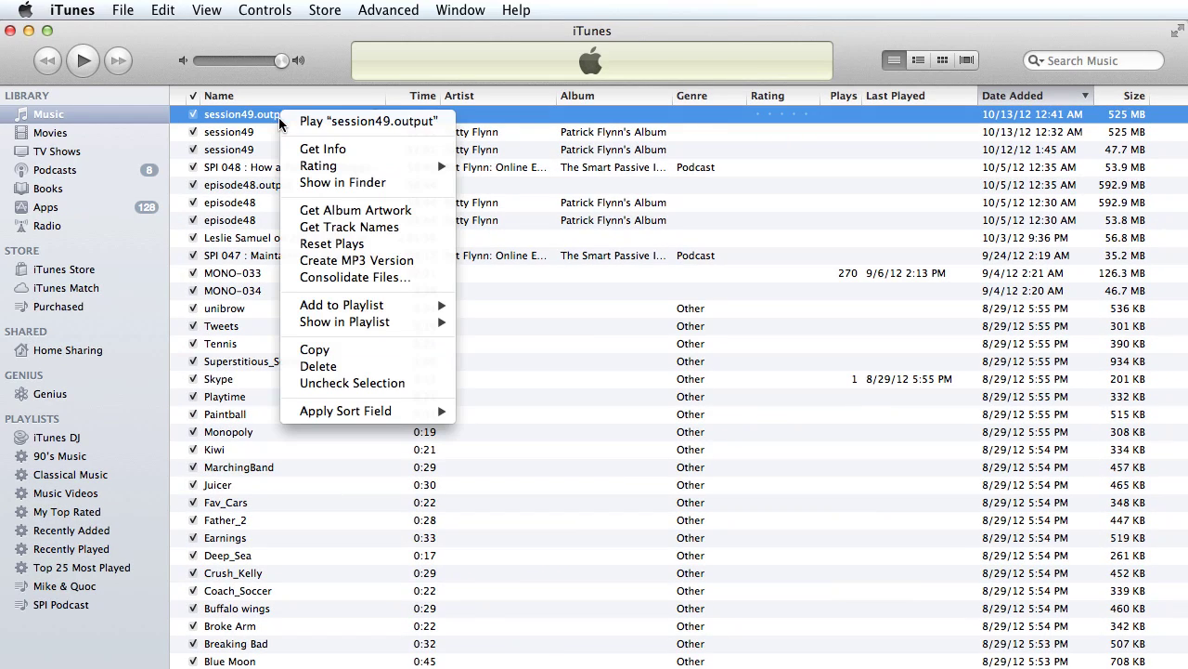
pyautogui.click(360, 261)
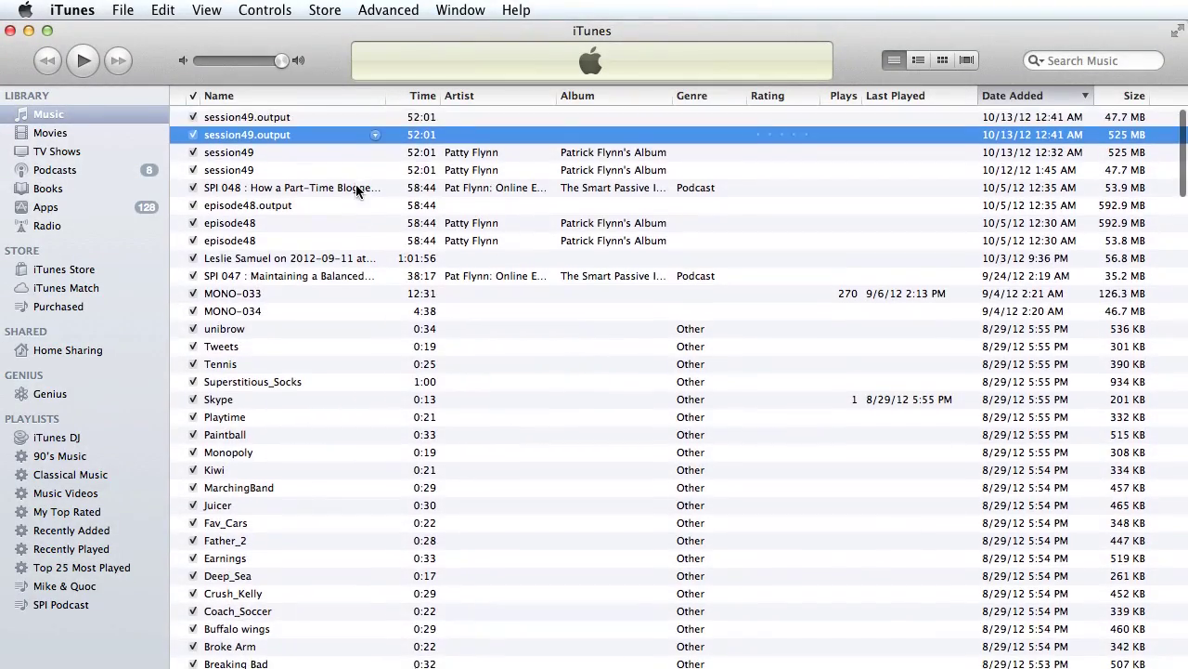
pyautogui.click(318, 118)
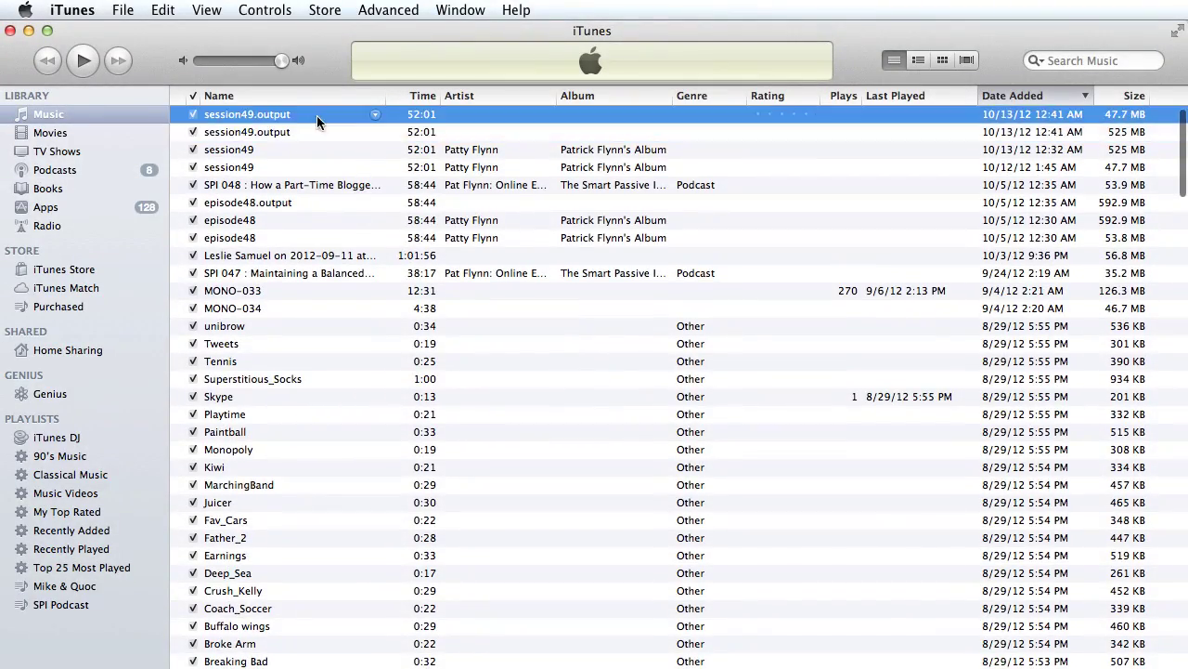
pyautogui.rightClick(280, 118)
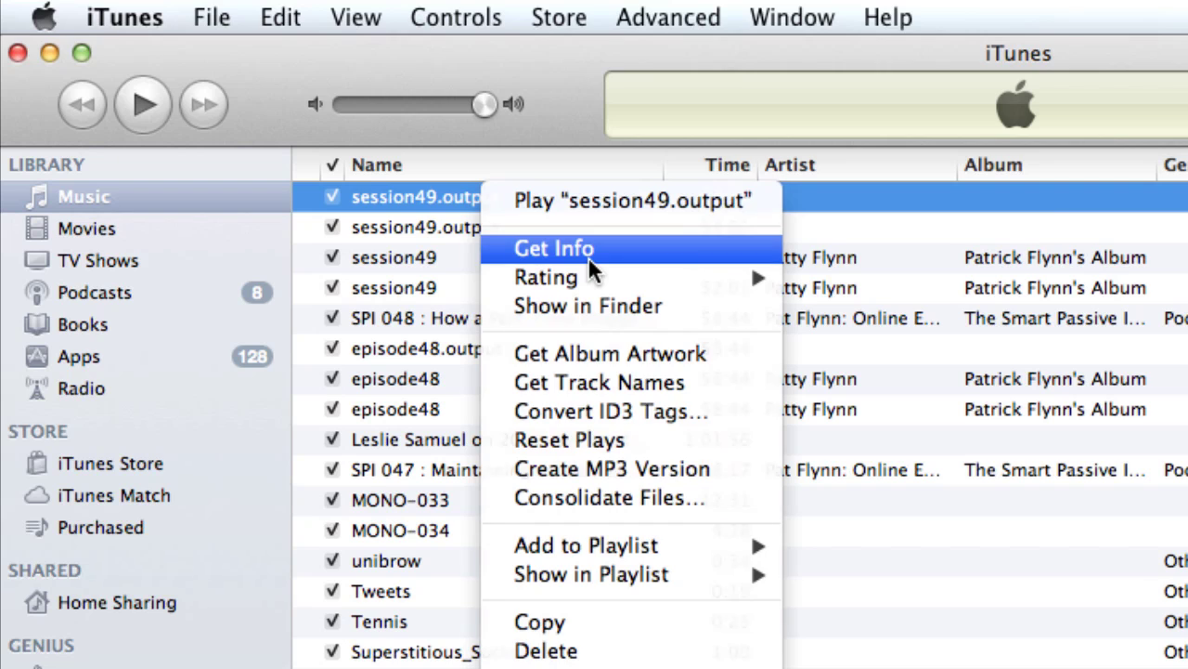
pyautogui.click(588, 258)
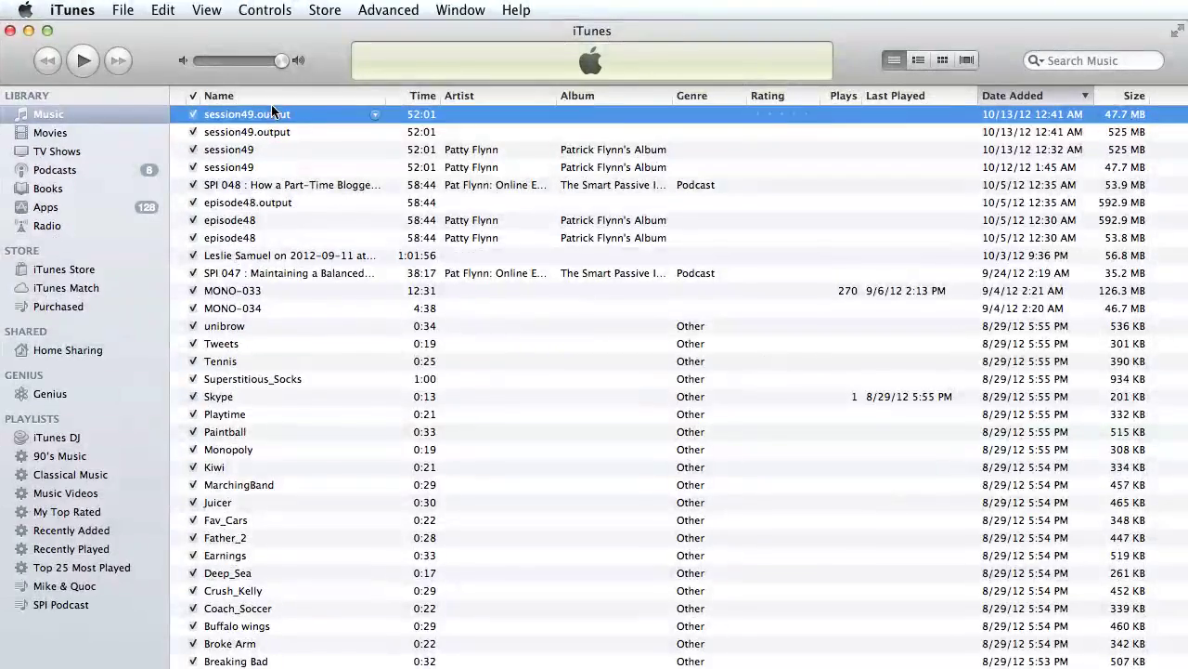
pyautogui.moveTo(461, 200); pyautogui.dragTo(455, 204)
# - Add the MP3 version of session49.output to the SPI Podcast playlist and show that playlist
pyautogui.moveTo(263, 119); pyautogui.dragTo(74, 611)
pyautogui.click(76, 608)
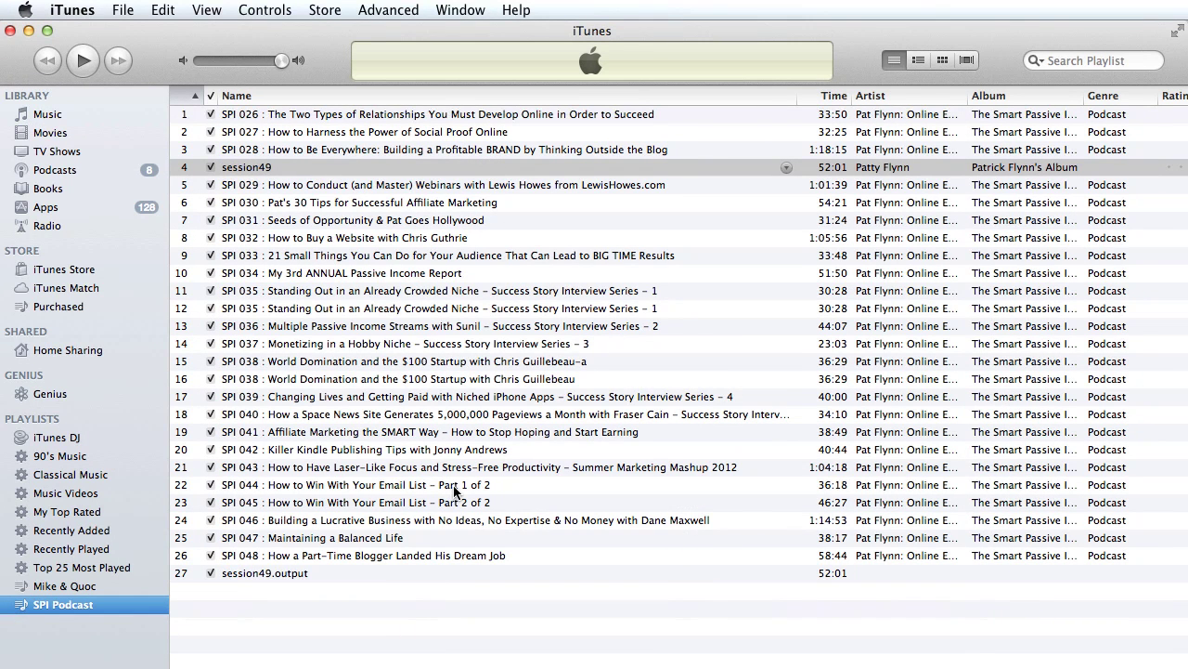
# - Remove the unlevelled session49 track from the SPI Podcast playlist and select session49.output
pyautogui.click(267, 169)
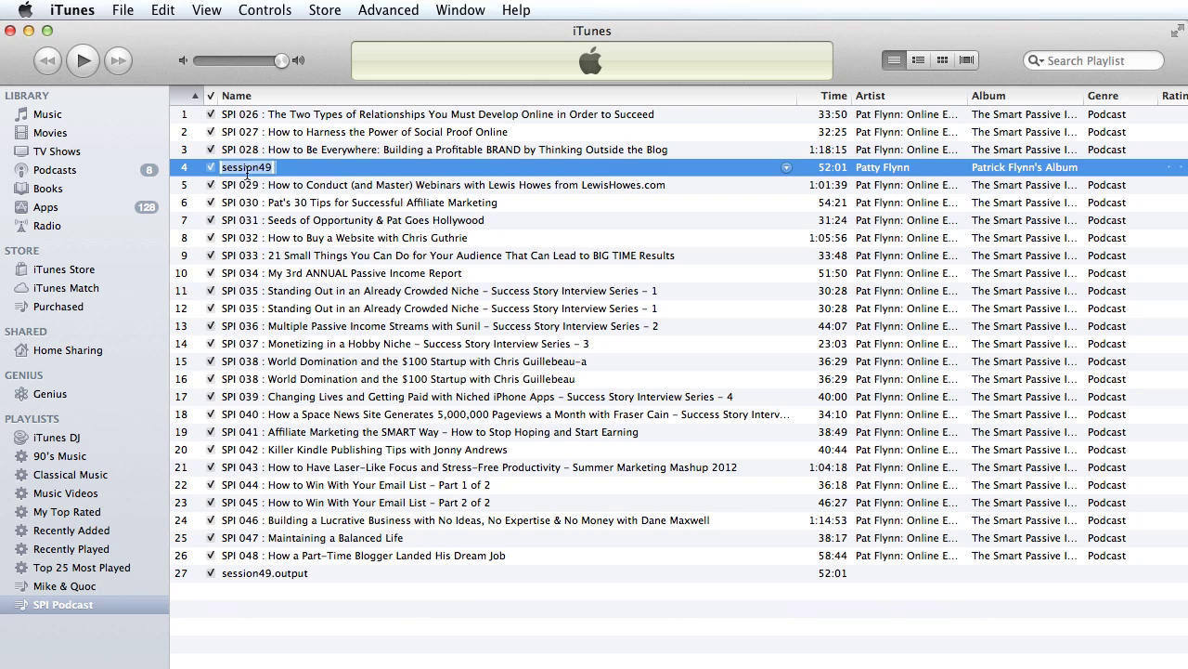
pyautogui.moveTo(330, 173); pyautogui.dragTo(608, 343)
pyautogui.press('Delete')
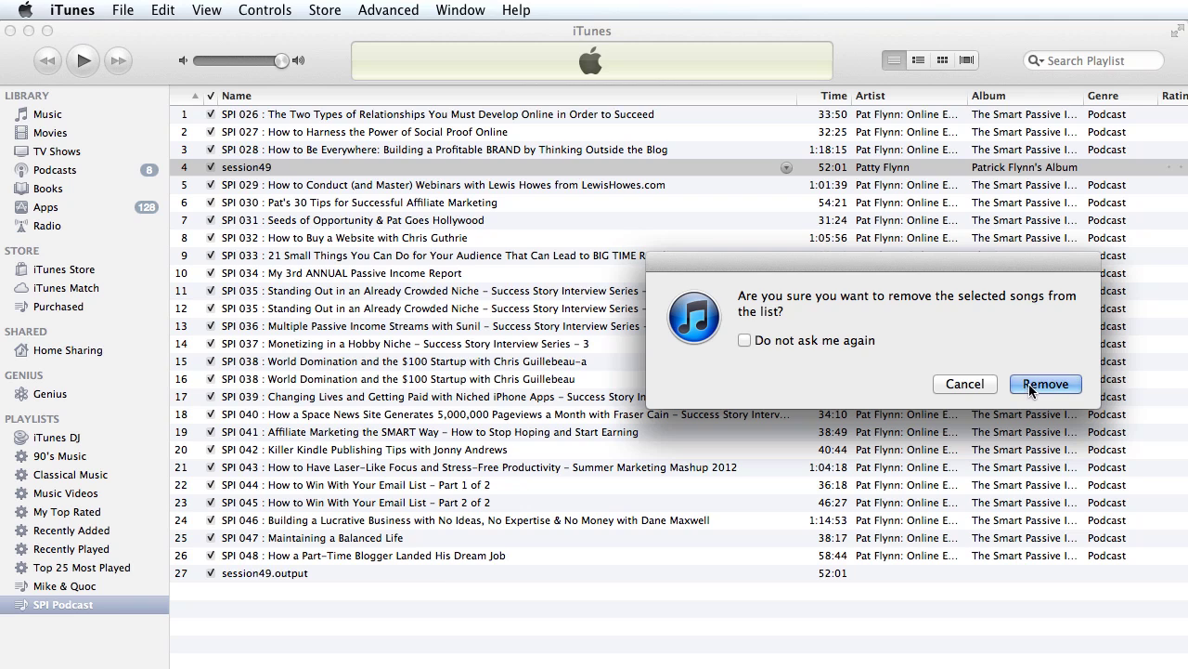
pyautogui.click(744, 340)
pyautogui.click(1030, 393)
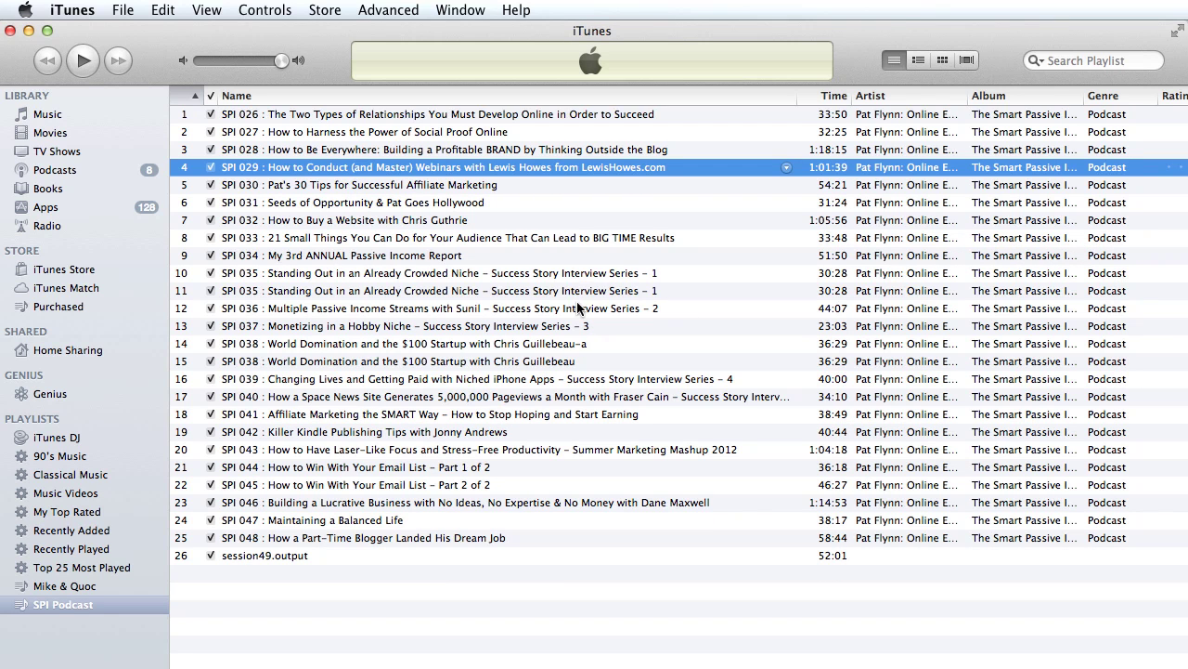
pyautogui.click(316, 557)
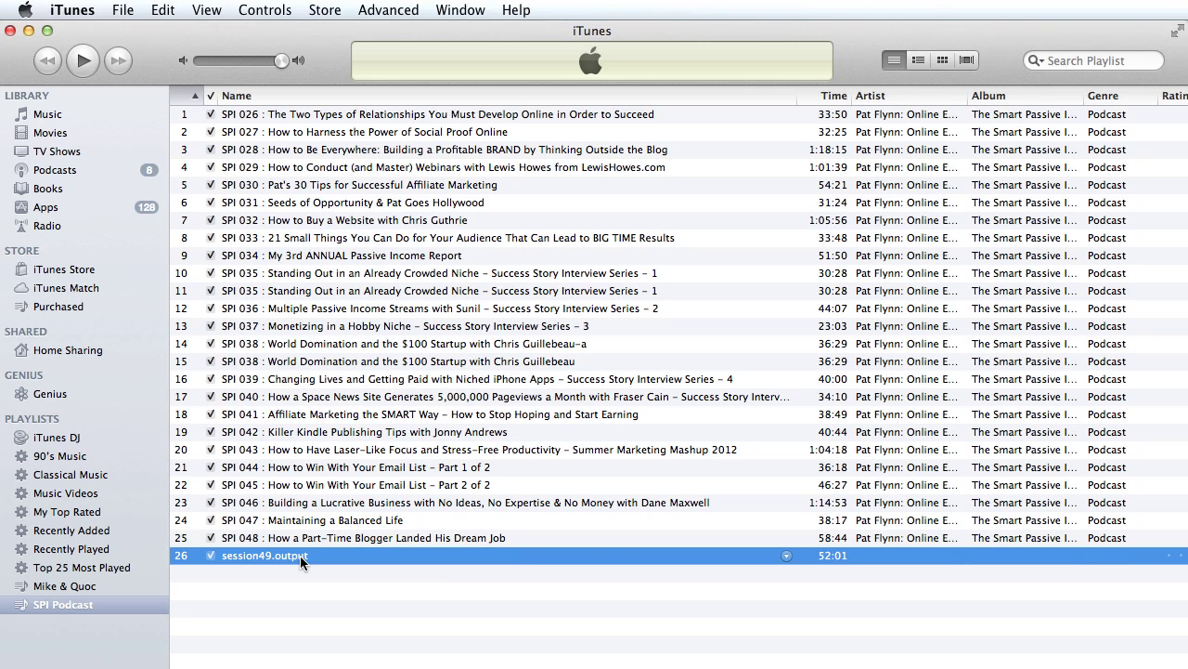
# - Switch to Audacity and start exporting the project to the garageband folder under the name session49.wav
pyautogui.click(82, 66)
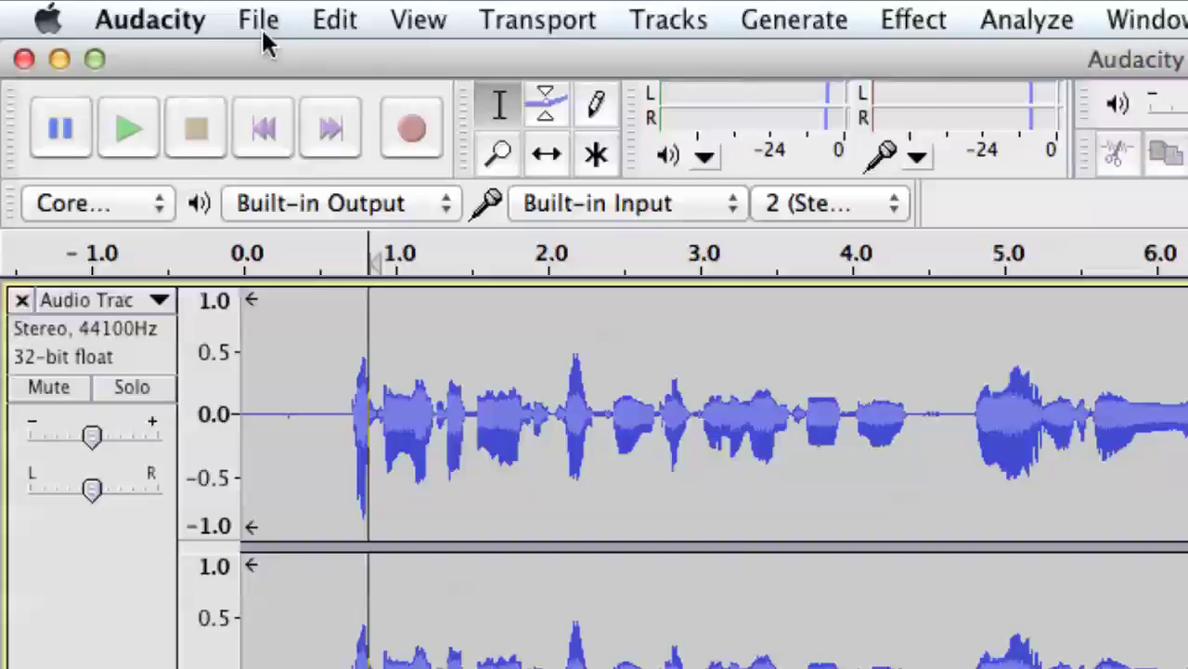
pyautogui.click(136, 9)
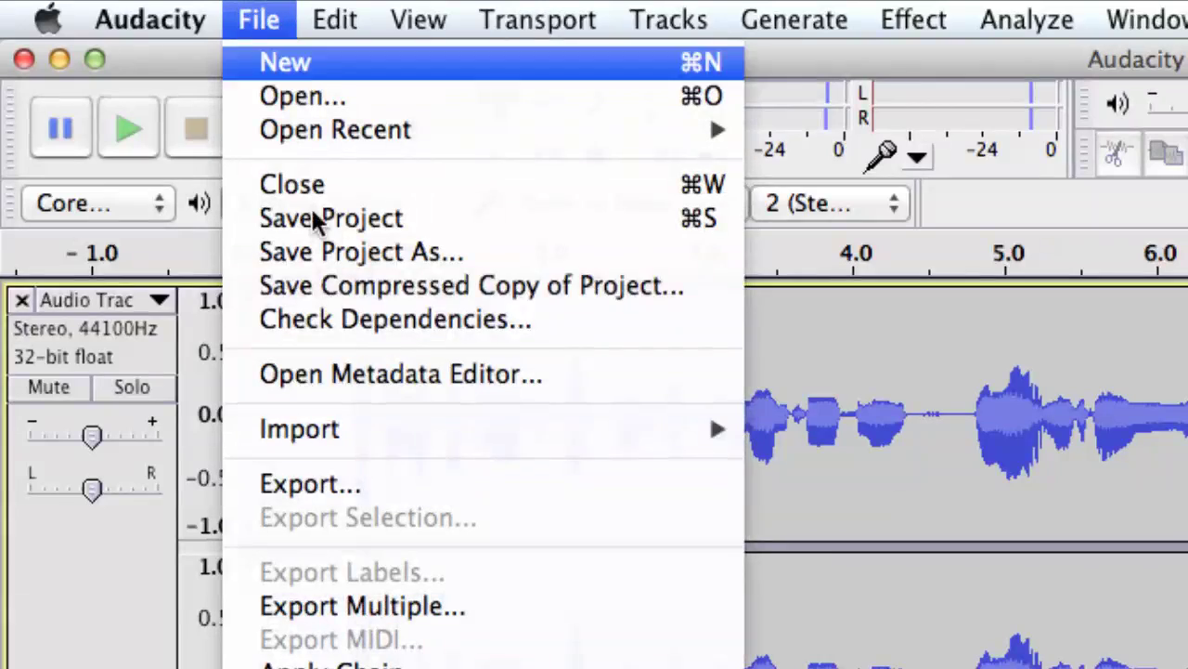
pyautogui.click(347, 491)
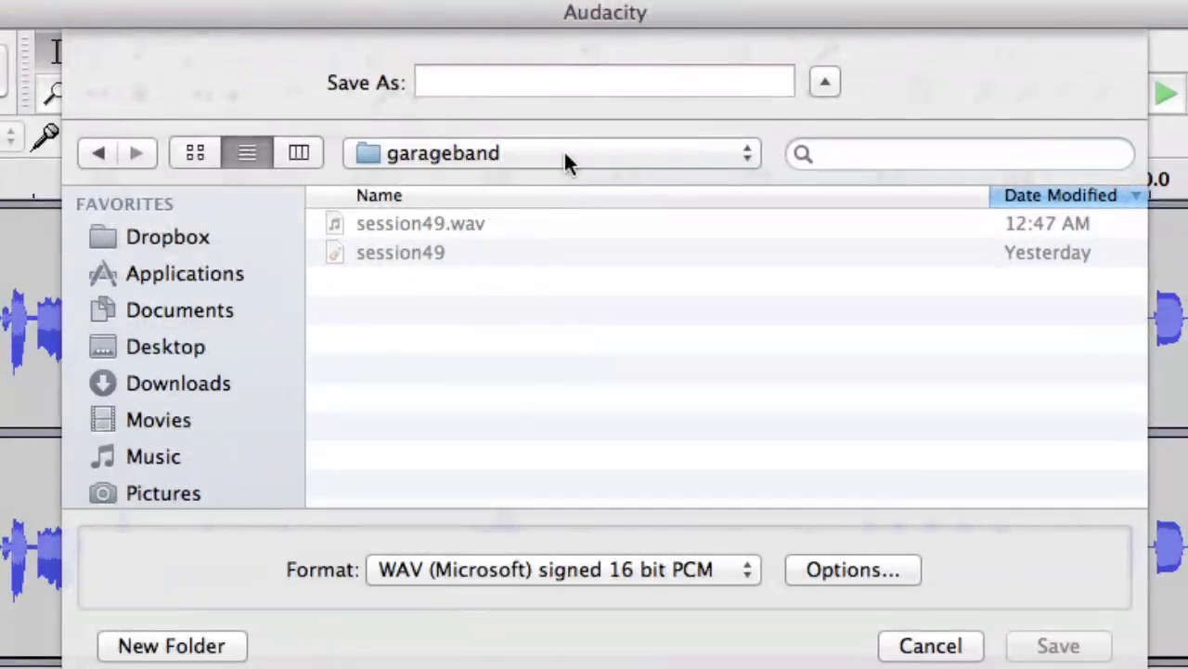
pyautogui.click(539, 77)
pyautogui.write('session')
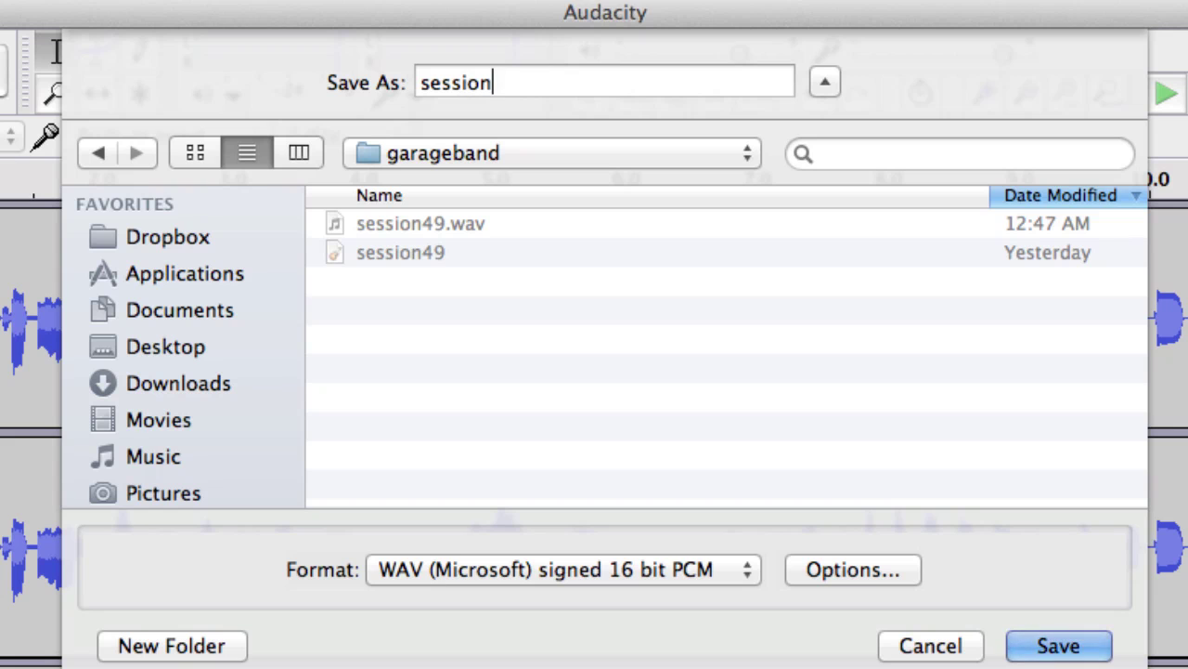
pyautogui.write('49.wav')
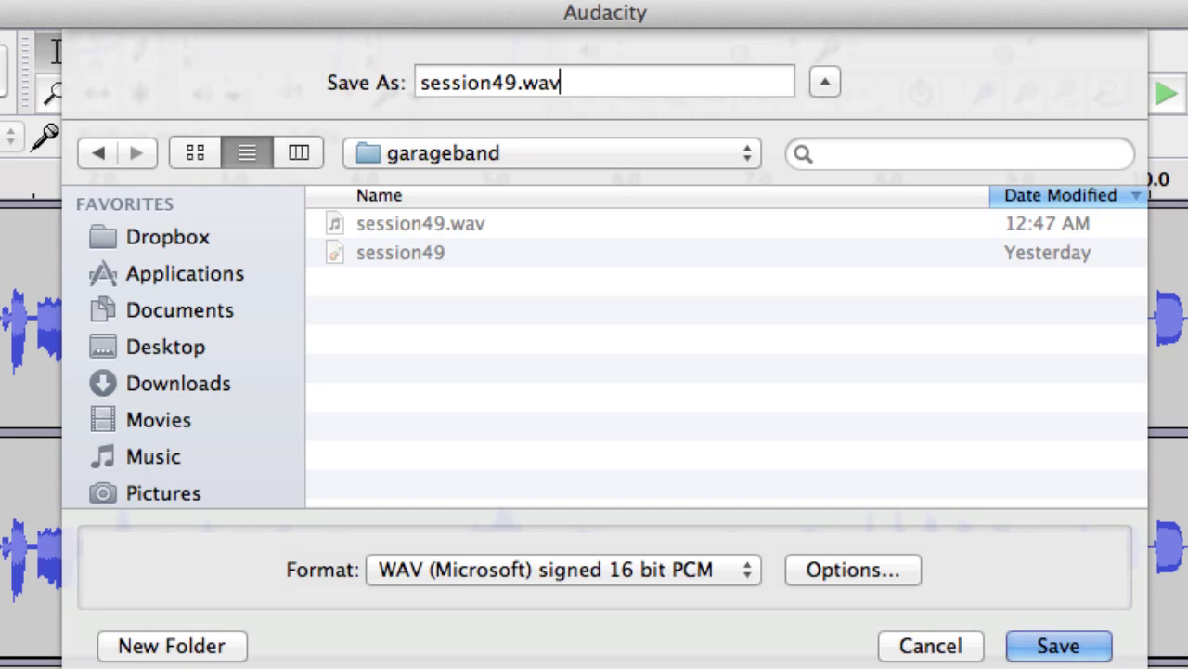
# - Keep the WAV (Microsoft) signed 16 bit PCM format and save the export as session49.wav, replacing the existing file
pyautogui.click(438, 576)
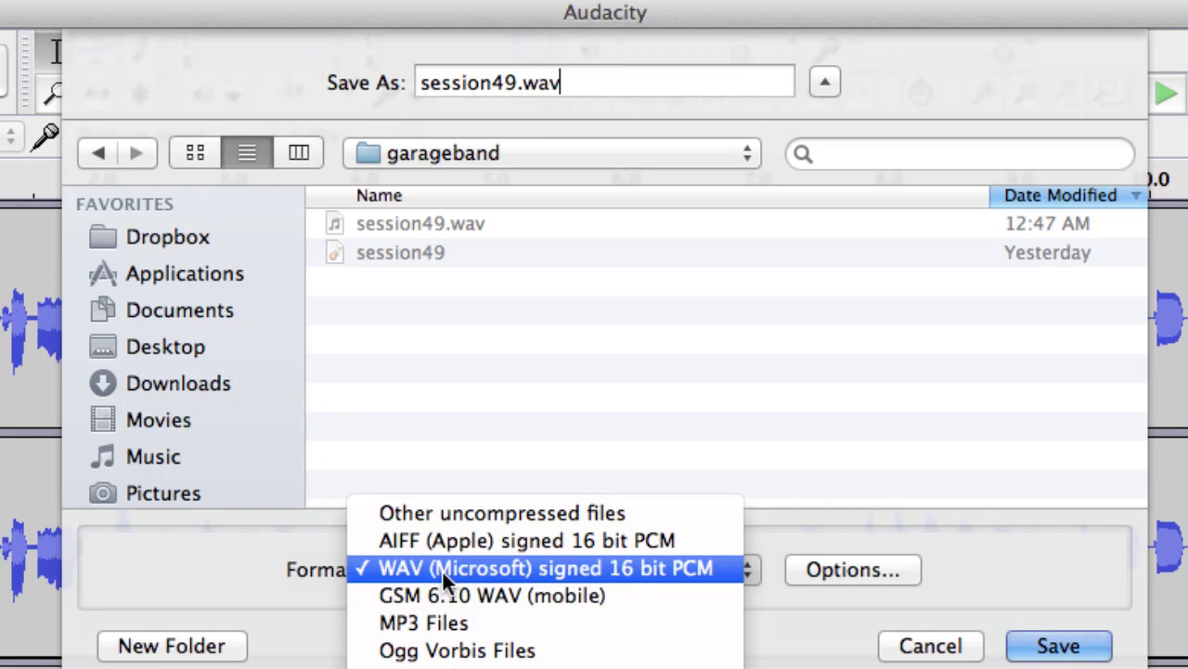
pyautogui.click(878, 576)
pyautogui.click(878, 576)
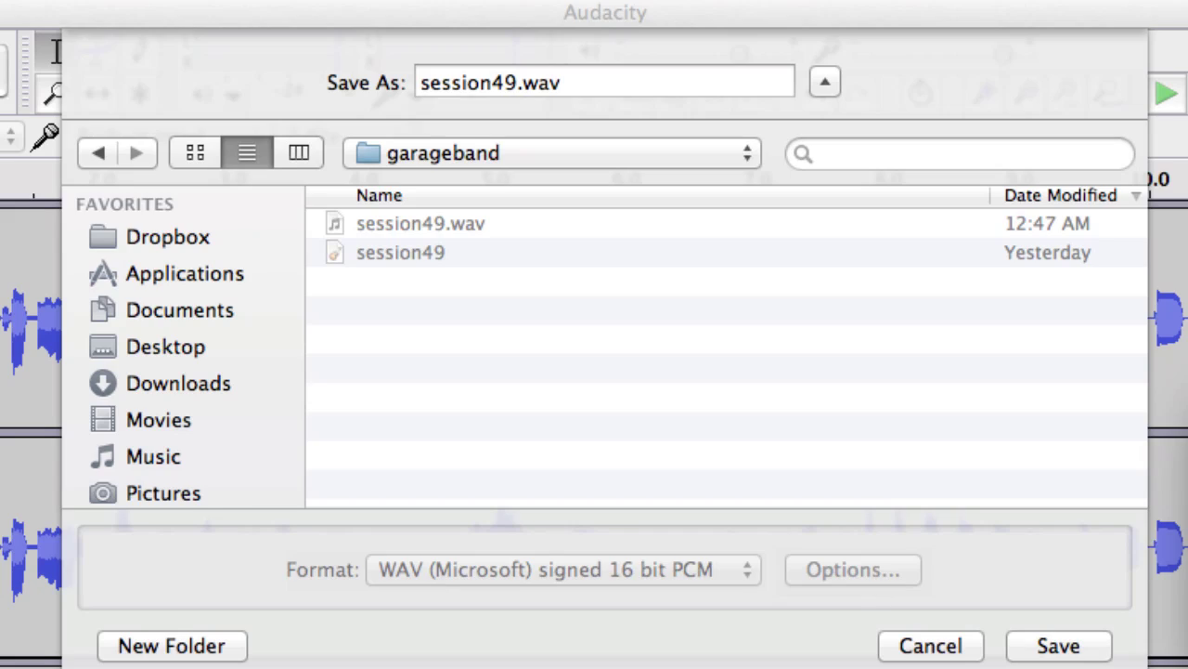
pyautogui.click(1059, 644)
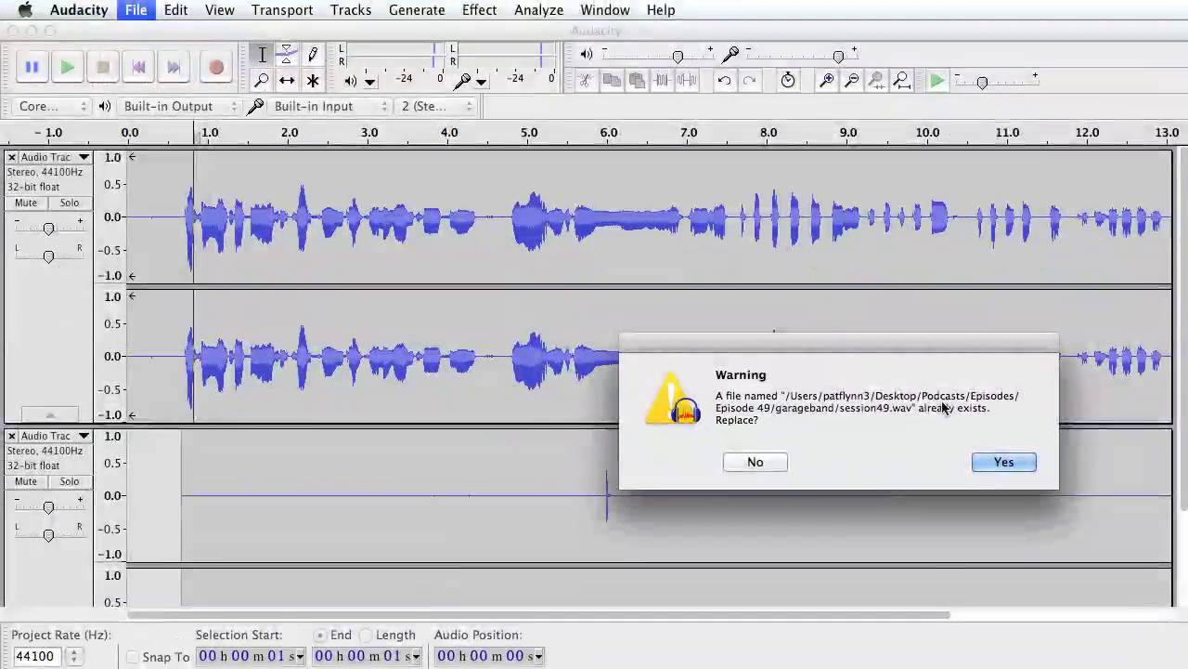
pyautogui.click(1005, 464)
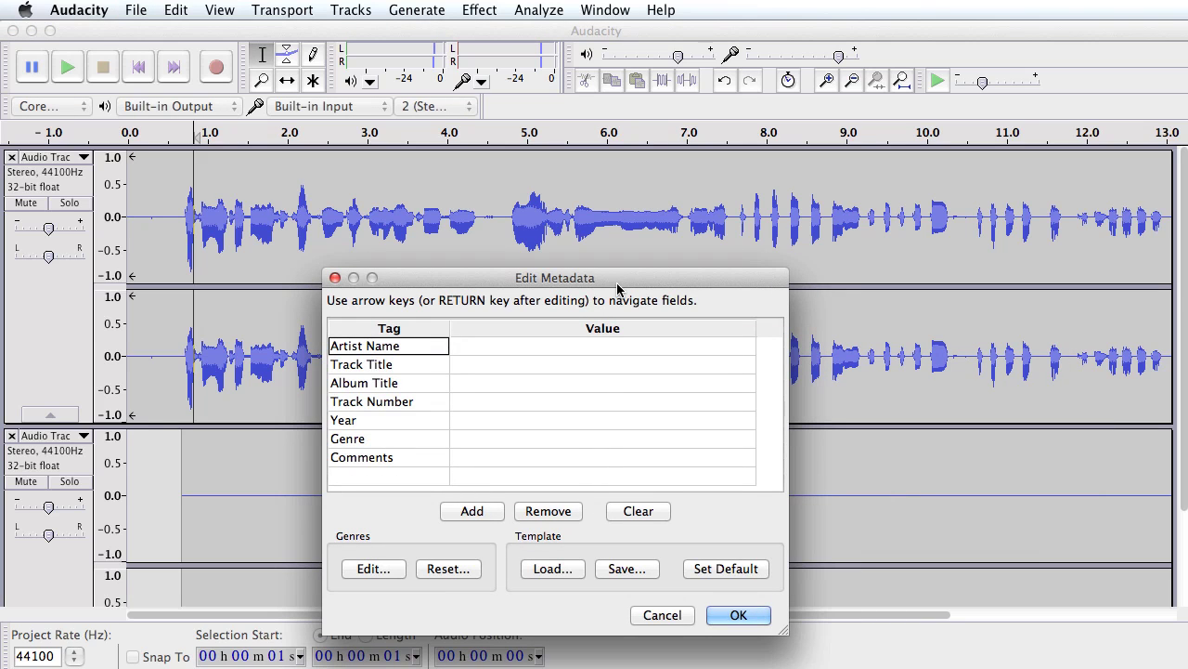
# - Leave all metadata tags empty and accept the mixdown to two stereo channels for the exported file
pyautogui.moveTo(617, 287); pyautogui.dragTo(640, 205)
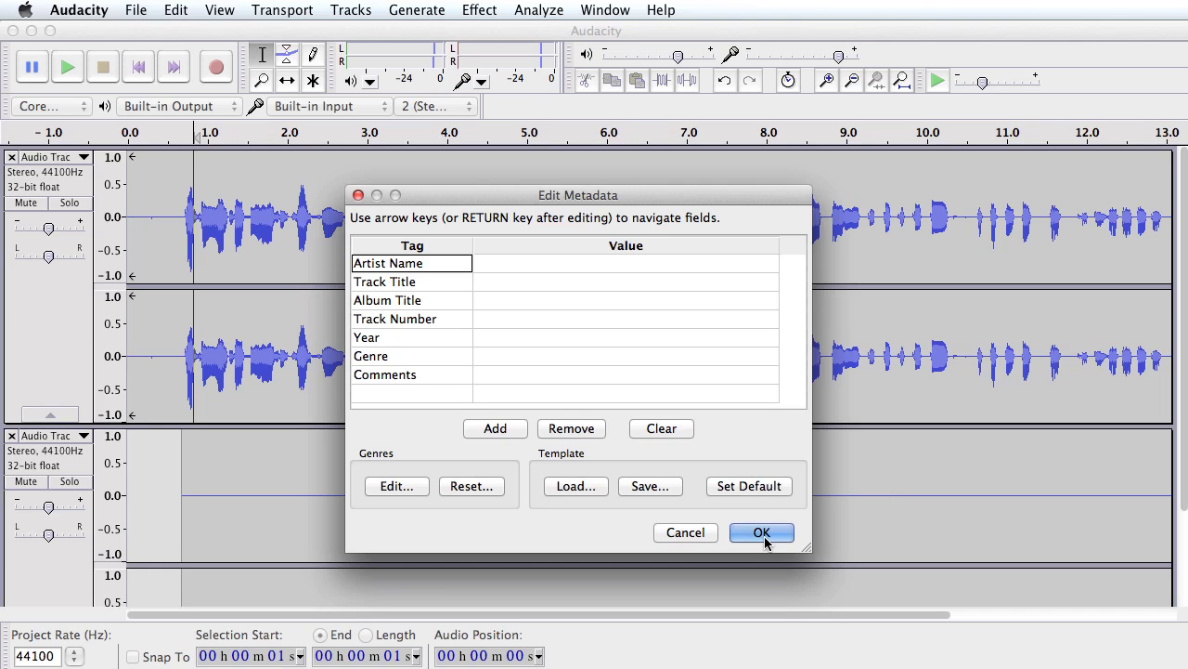
pyautogui.click(761, 533)
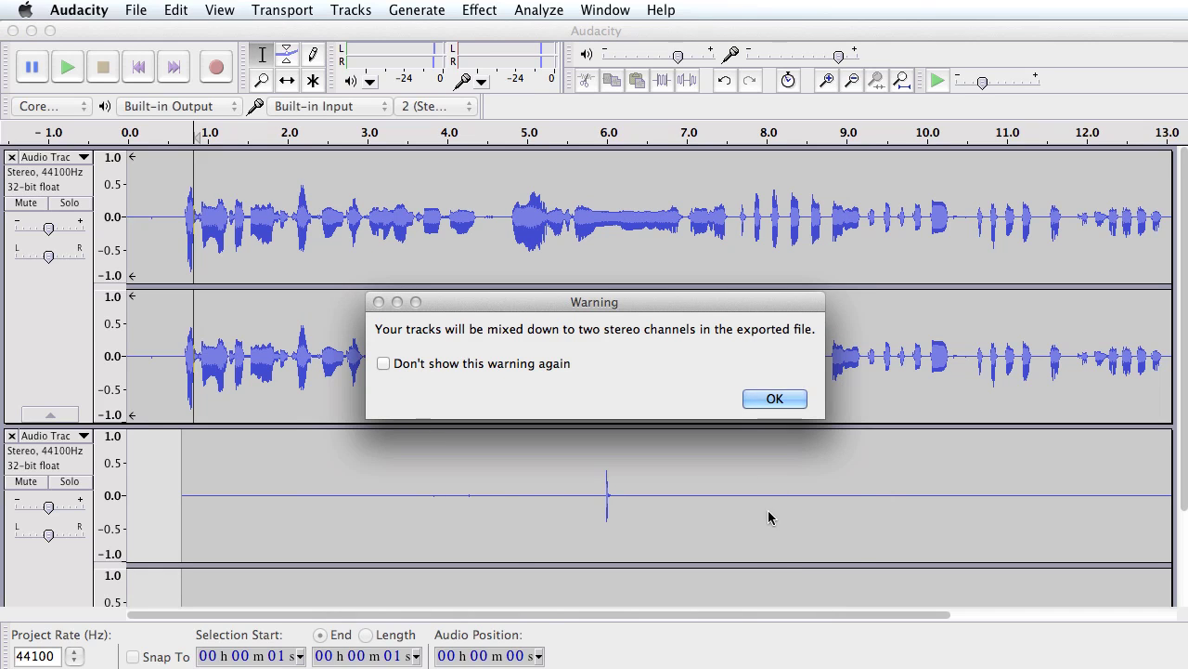
pyautogui.click(784, 400)
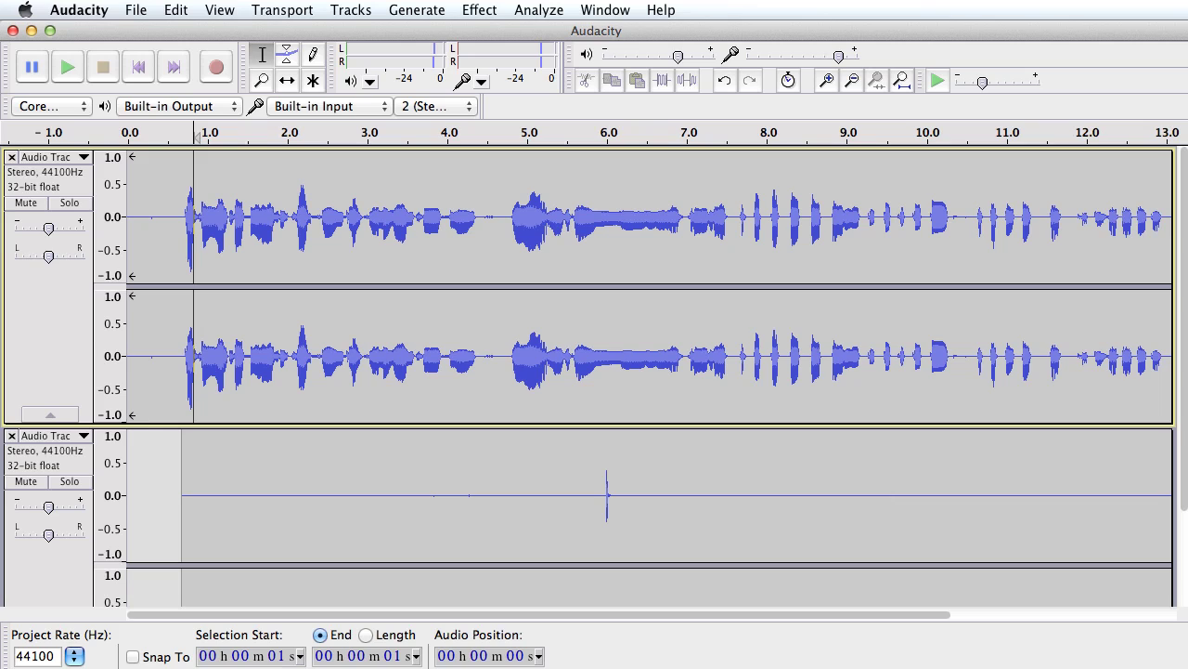
pyautogui.press('XF86AudioLowerVolume')
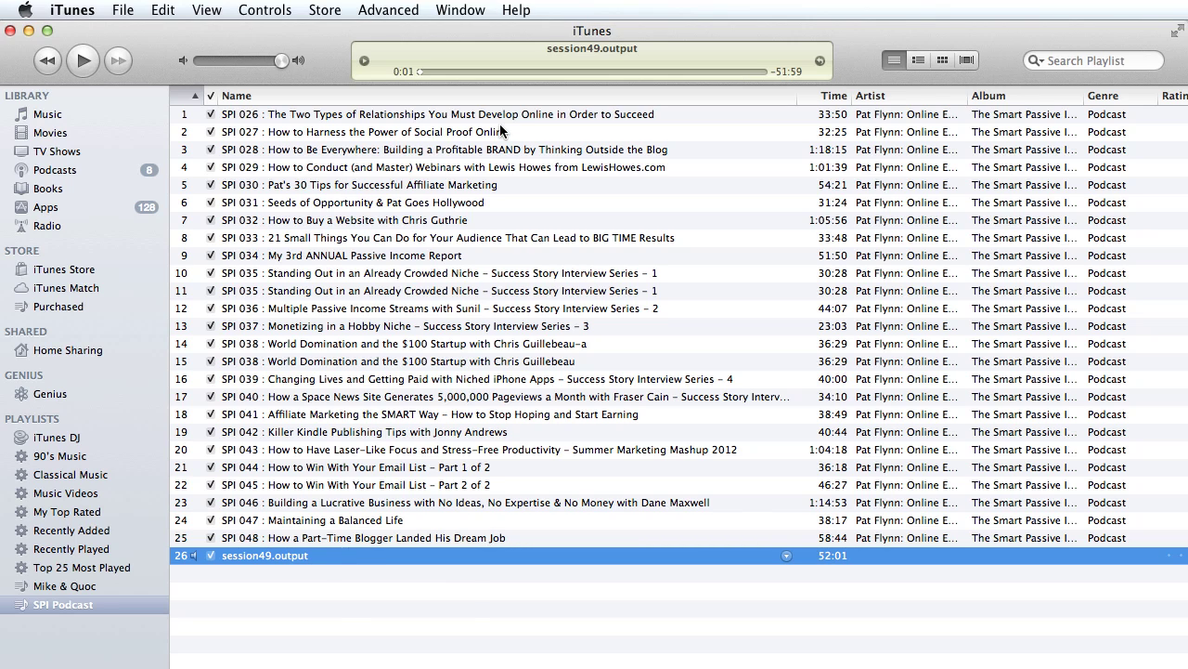
# - Switch to iTunes, open the info of session49.output in the SPI Podcast playlist, and check its summary before returning to its tags
pyautogui.rightClick(291, 557)
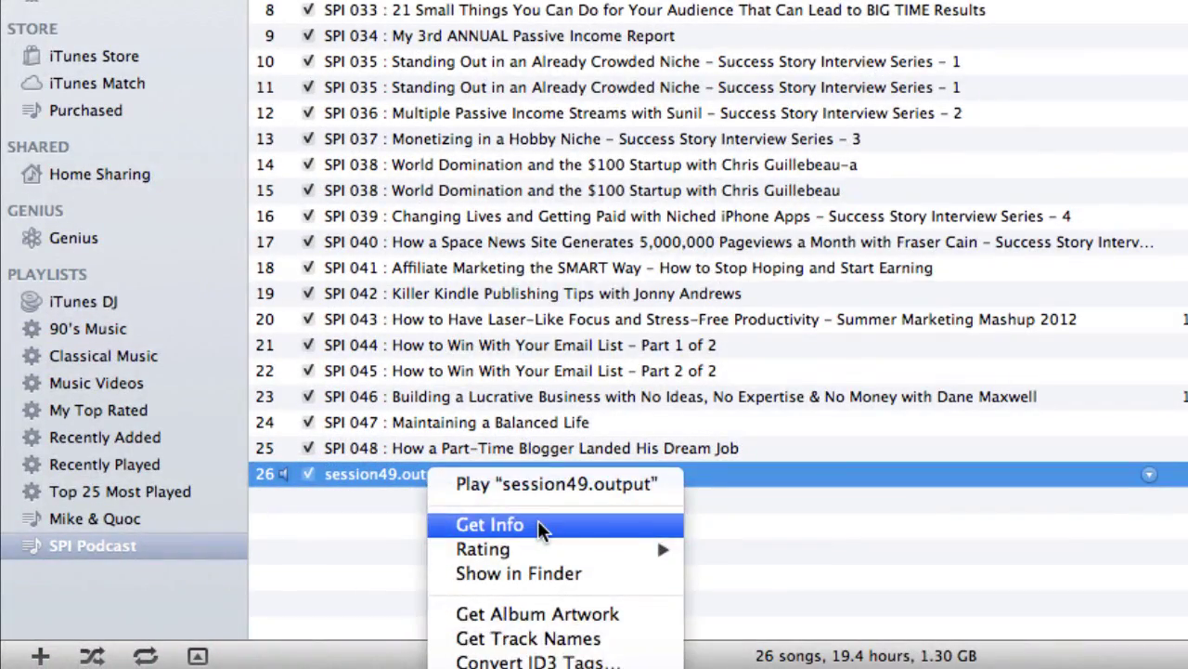
pyautogui.click(538, 525)
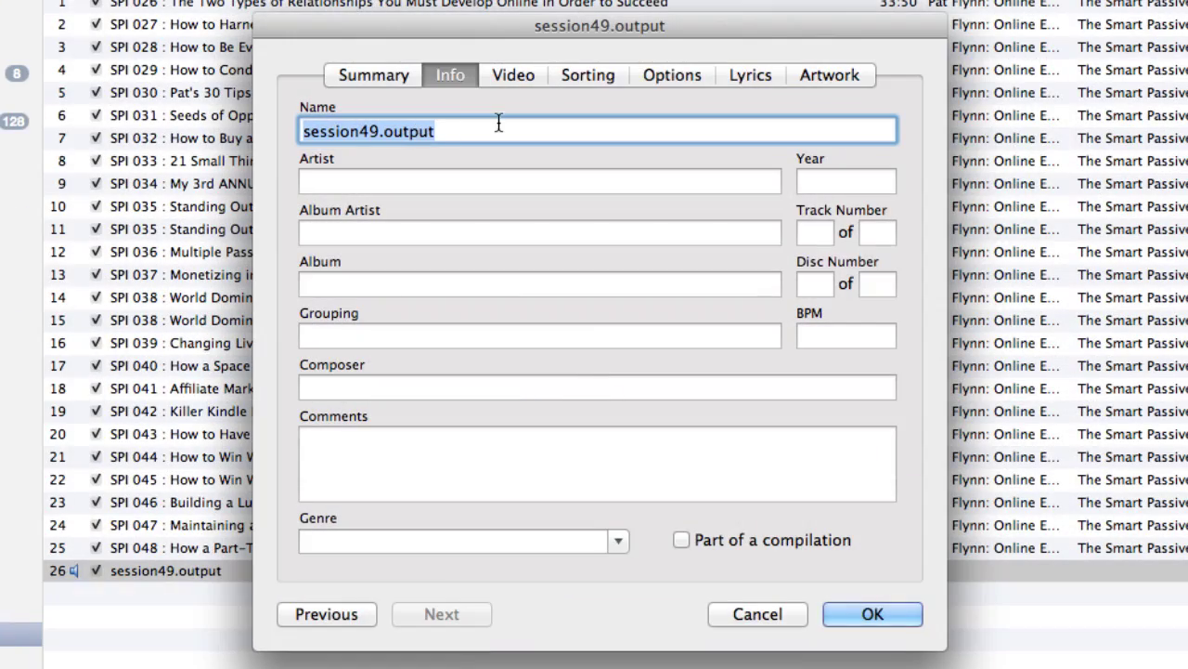
pyautogui.click(453, 131)
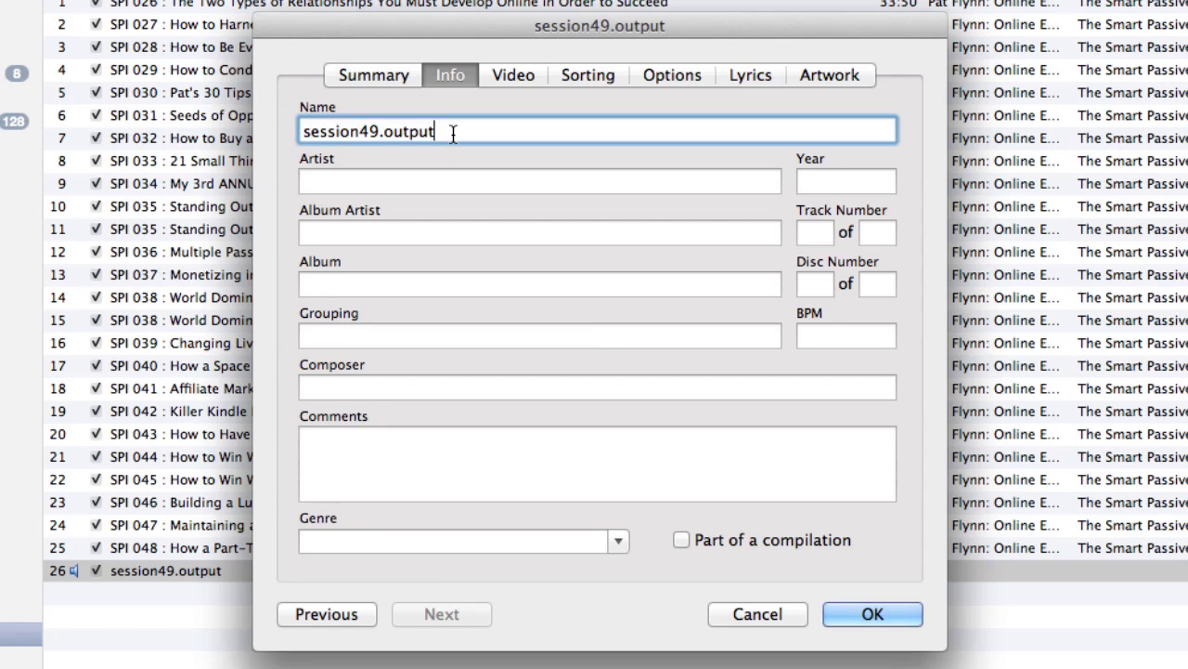
pyautogui.click(390, 78)
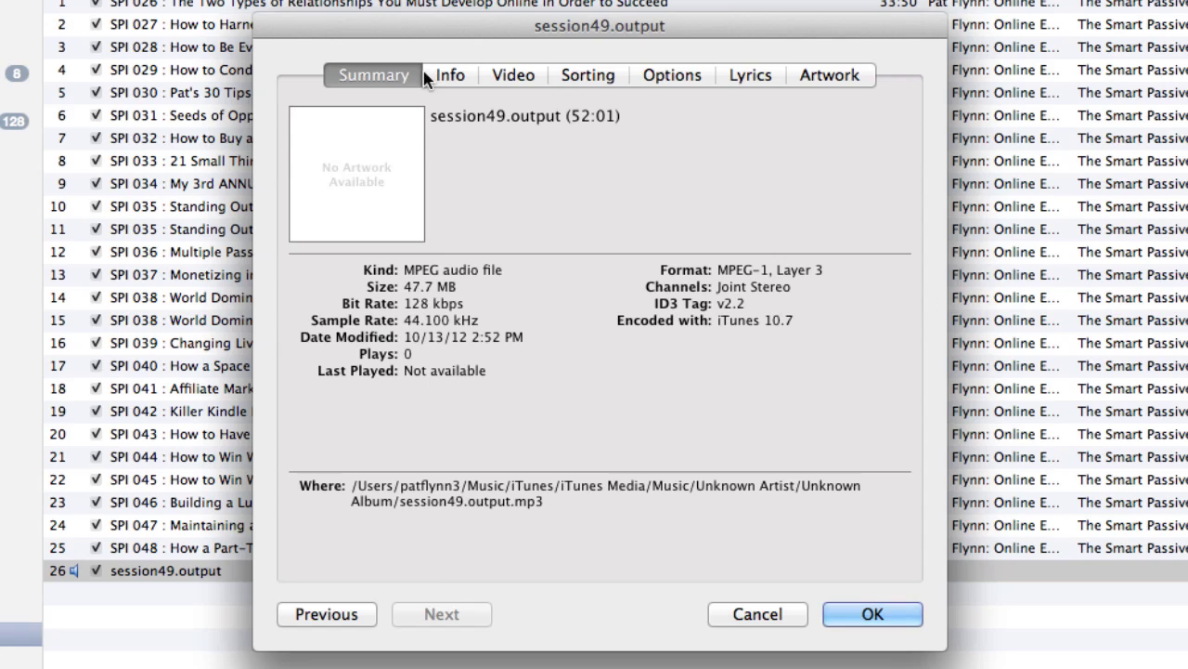
pyautogui.click(465, 76)
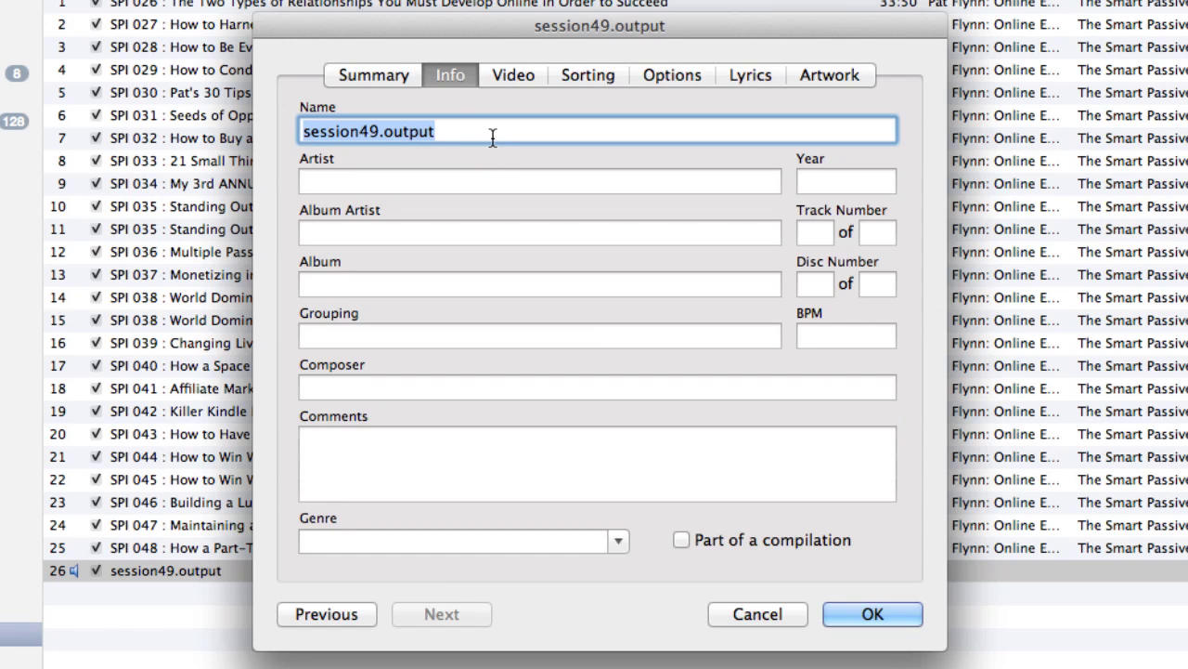
# - Set the track's name to "SPI 049 : Being Everywhere and Building a Community Around a Product Niche"
pyautogui.press('BackSpace')
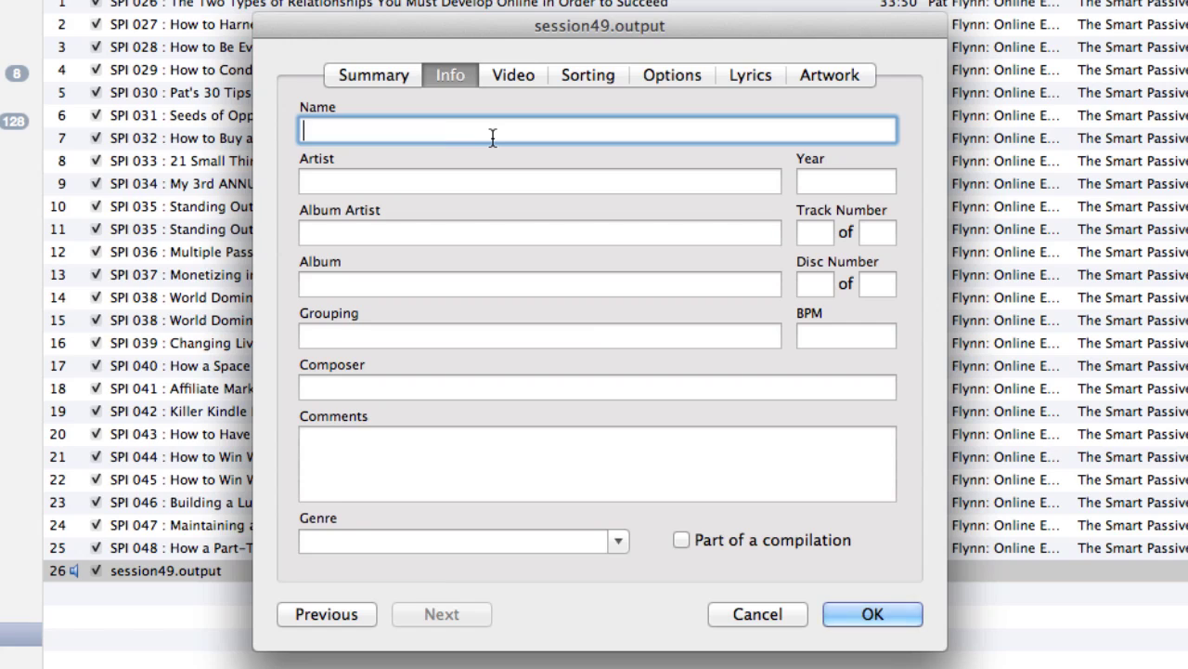
pyautogui.write('SPI 049 : Being Everywhere and Building a Community Around a Product Niche')
pyautogui.click(388, 173)
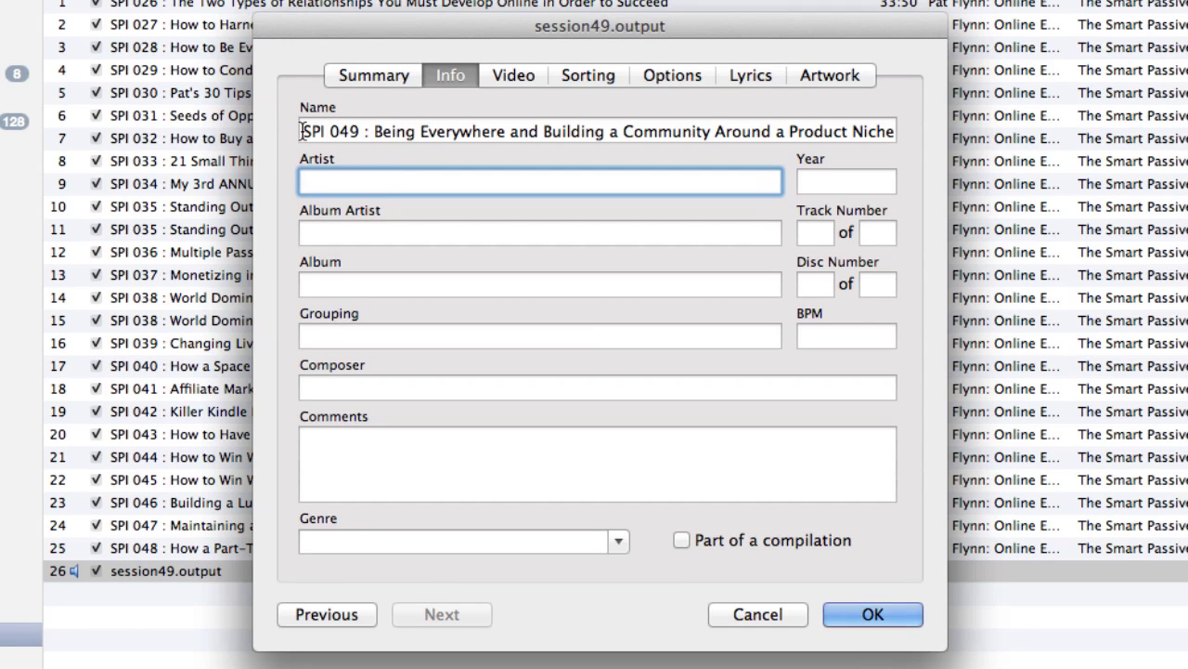
pyautogui.moveTo(304, 131); pyautogui.dragTo(196, 125)
pyautogui.click(413, 134)
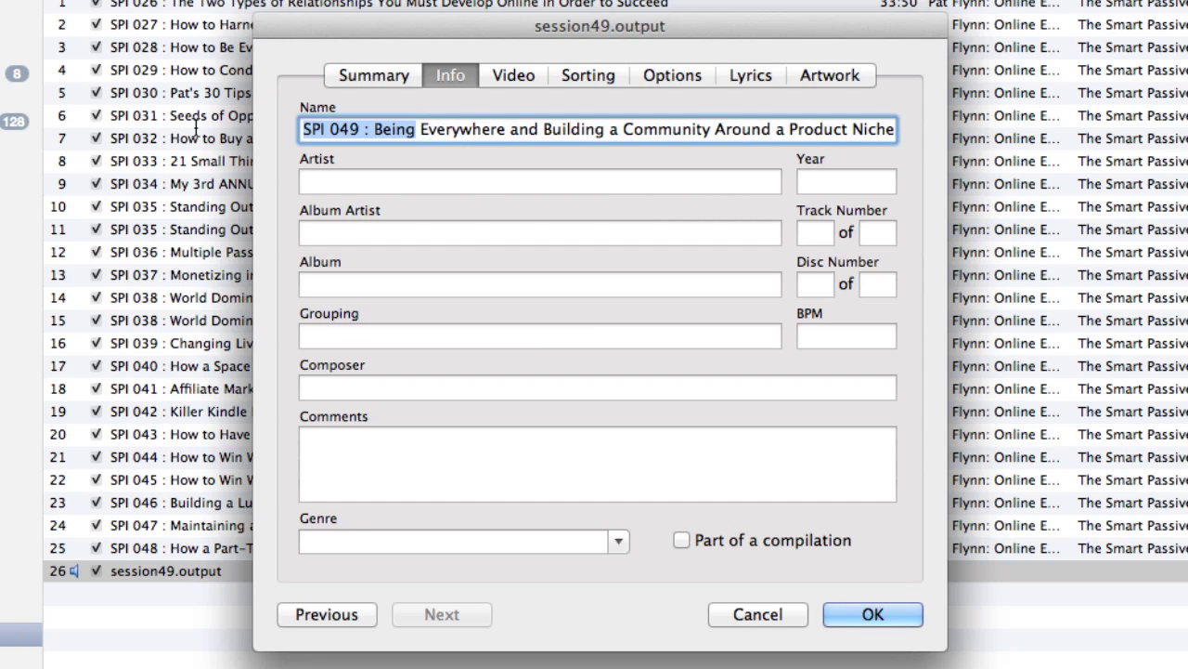
# - Switch to the ID3-tags document and copy the host line ending in "Online Entrepreneur, Business Strategist and Blogger"
pyautogui.click(474, 186)
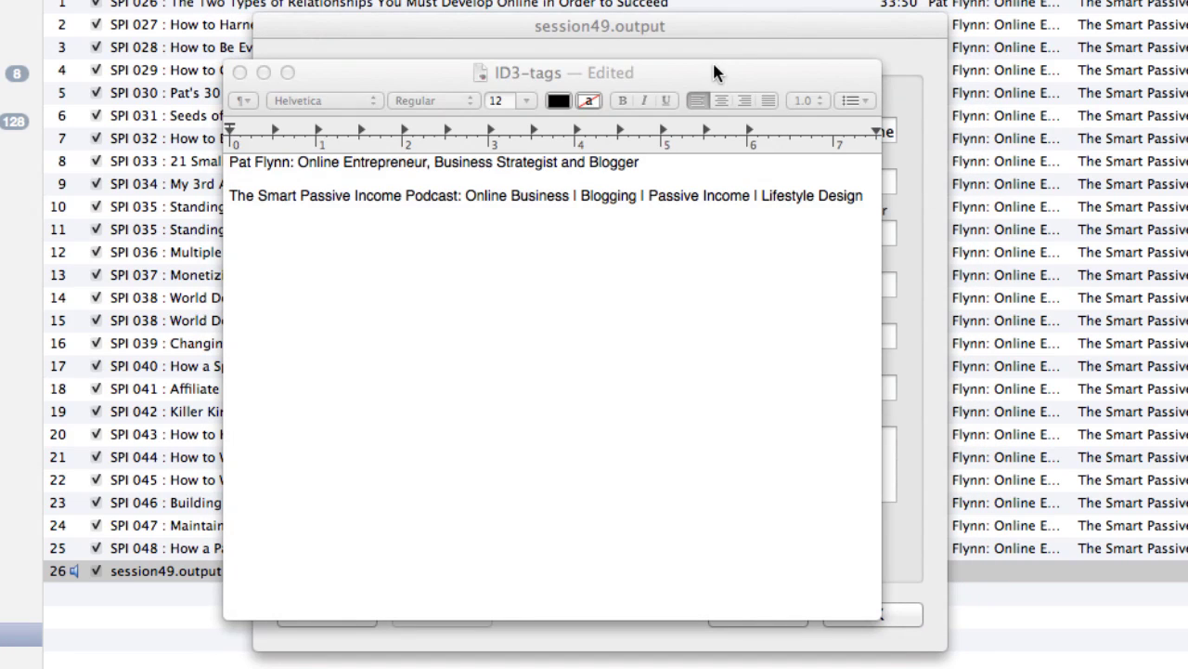
pyautogui.moveTo(712, 73); pyautogui.dragTo(774, 87)
pyautogui.moveTo(290, 179); pyautogui.dragTo(703, 180)
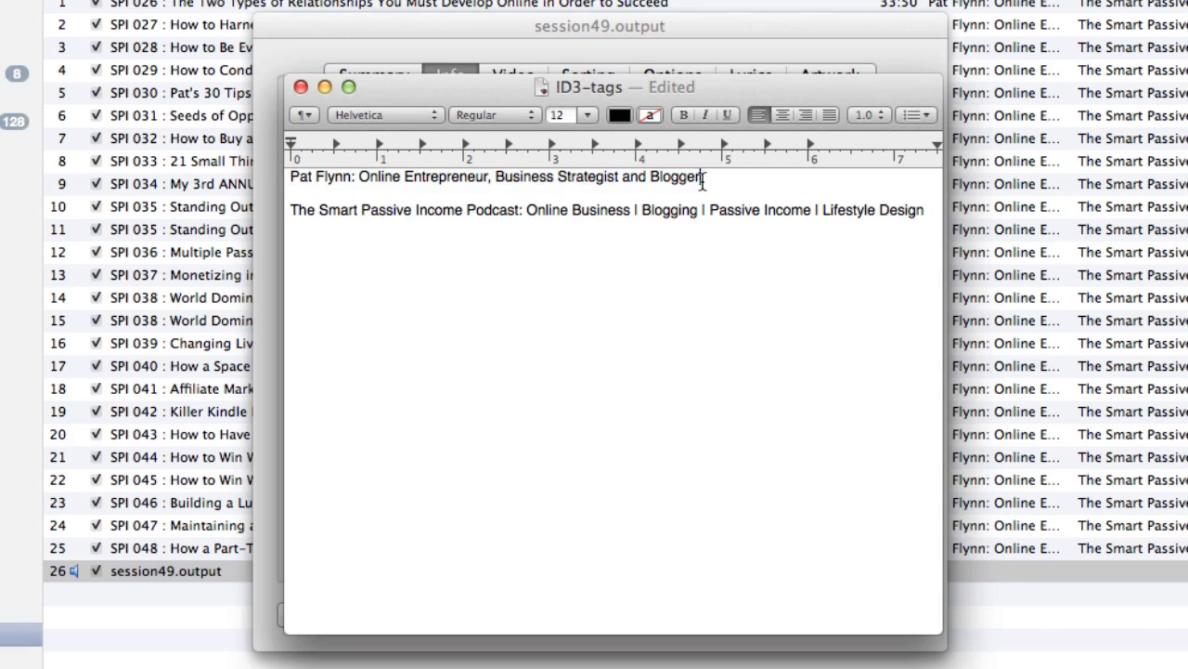
pyautogui.tripleClick(703, 179)
pyautogui.press('super+c')
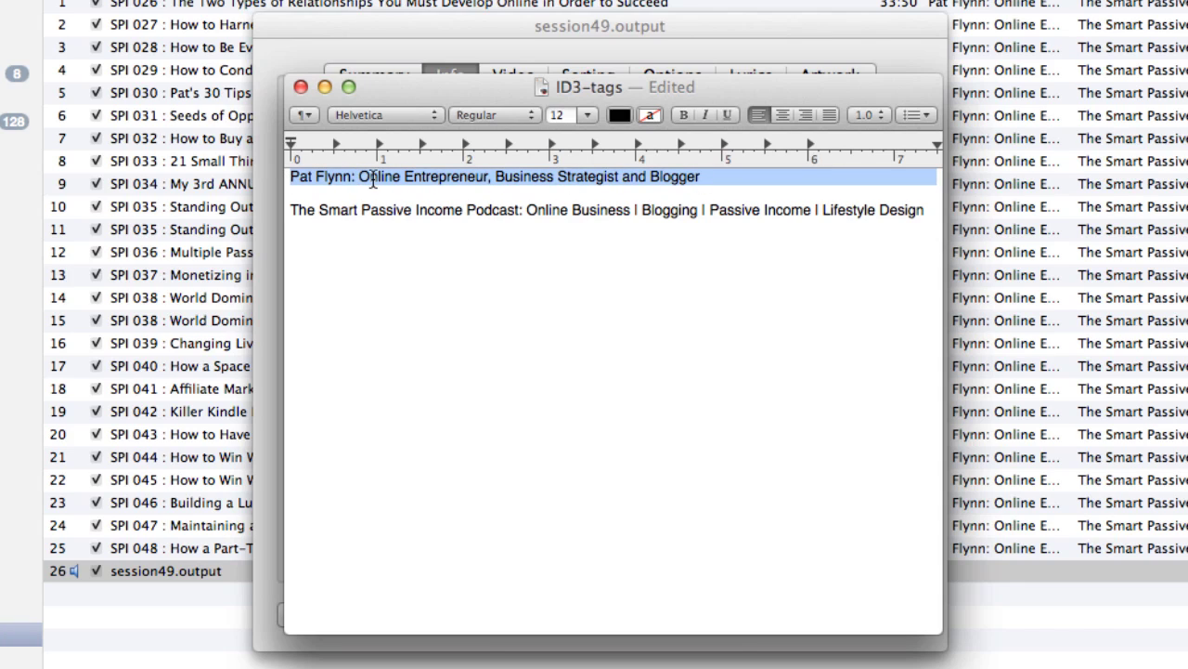
pyautogui.click(682, 195)
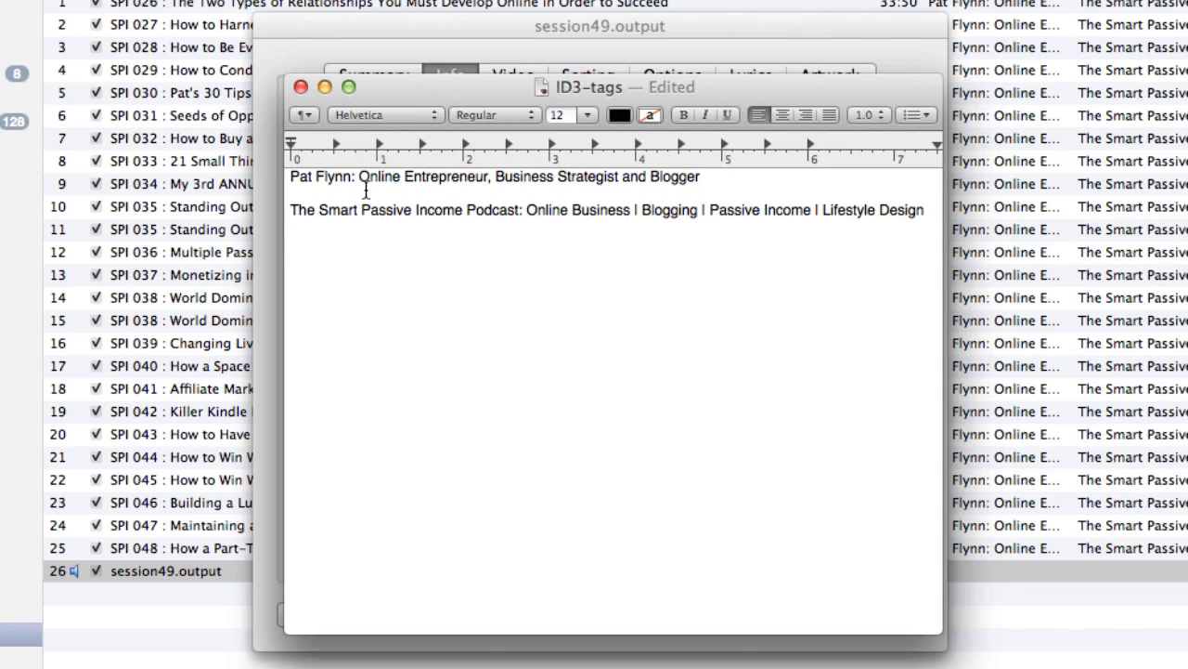
pyautogui.moveTo(292, 209); pyautogui.dragTo(925, 210)
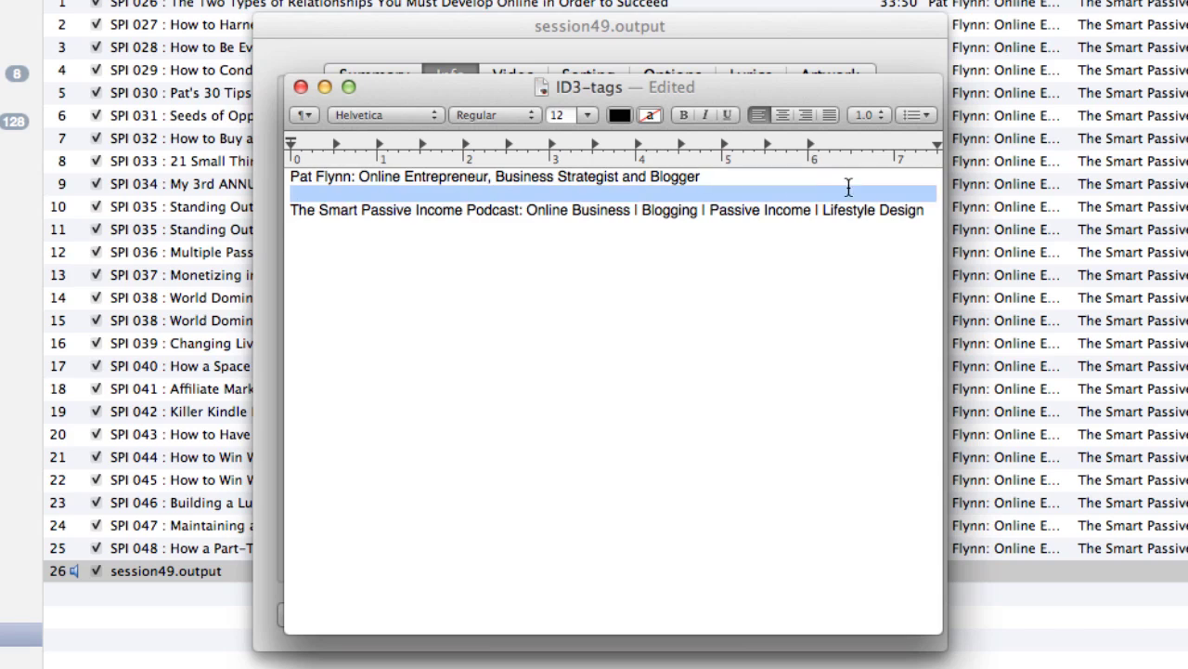
pyautogui.click(497, 263)
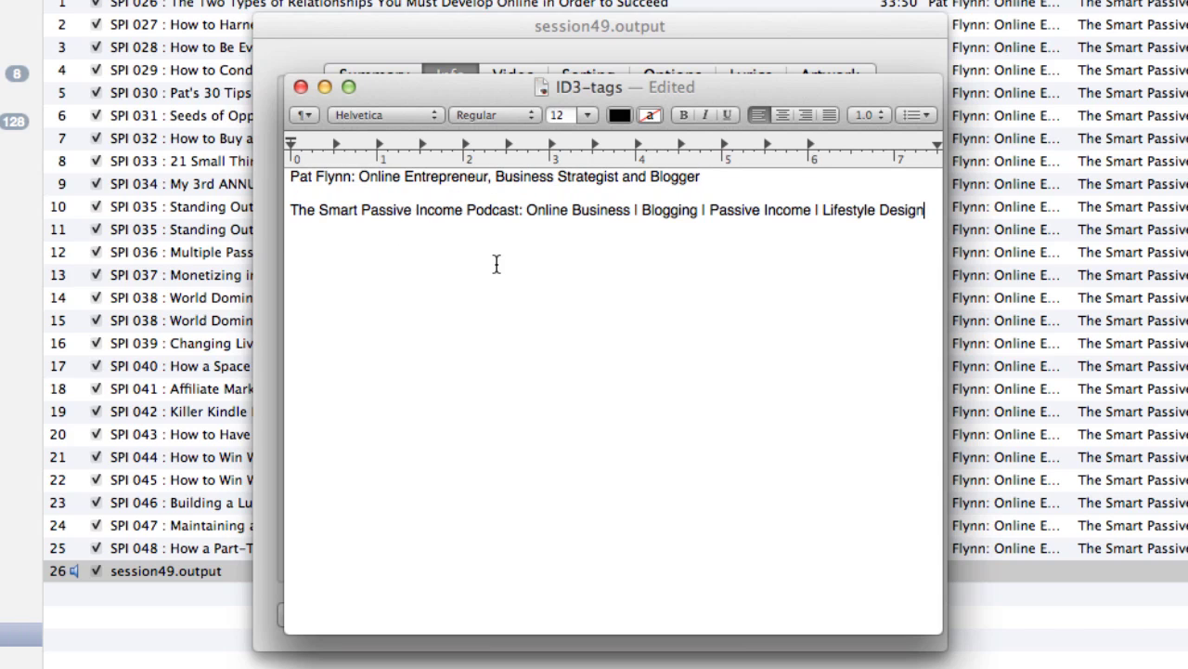
pyautogui.moveTo(592, 88); pyautogui.dragTo(480, 259)
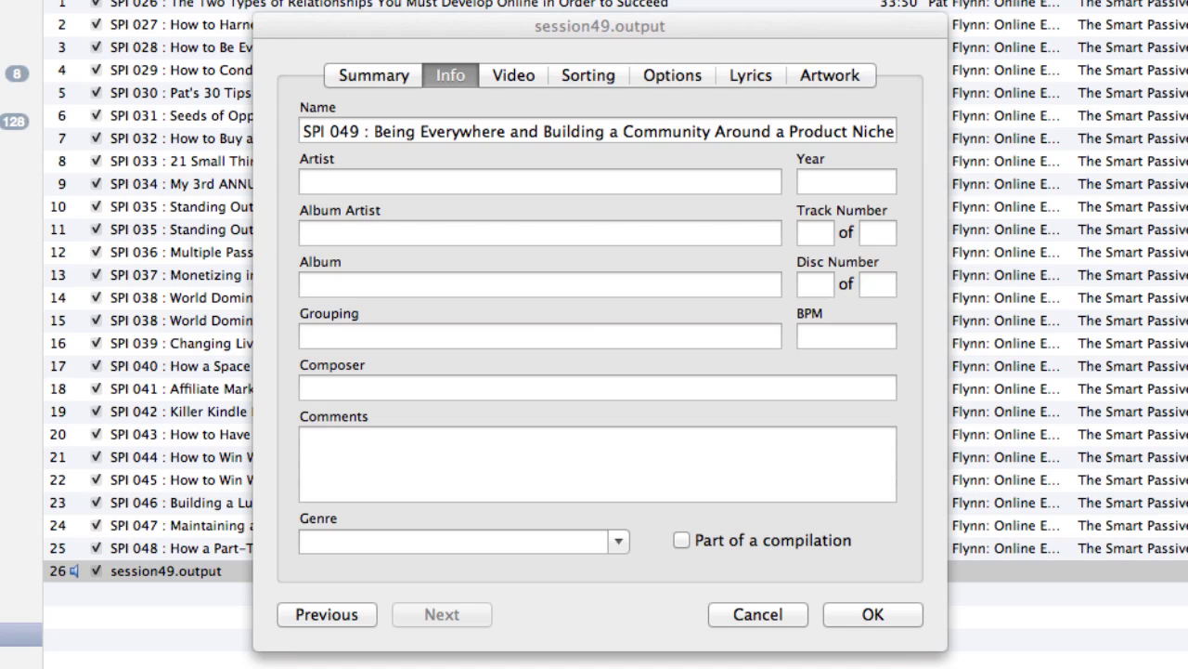
# - Paste the copied host name and title line into the track's Artist, Album Artist and Composer tags
pyautogui.click(328, 179)
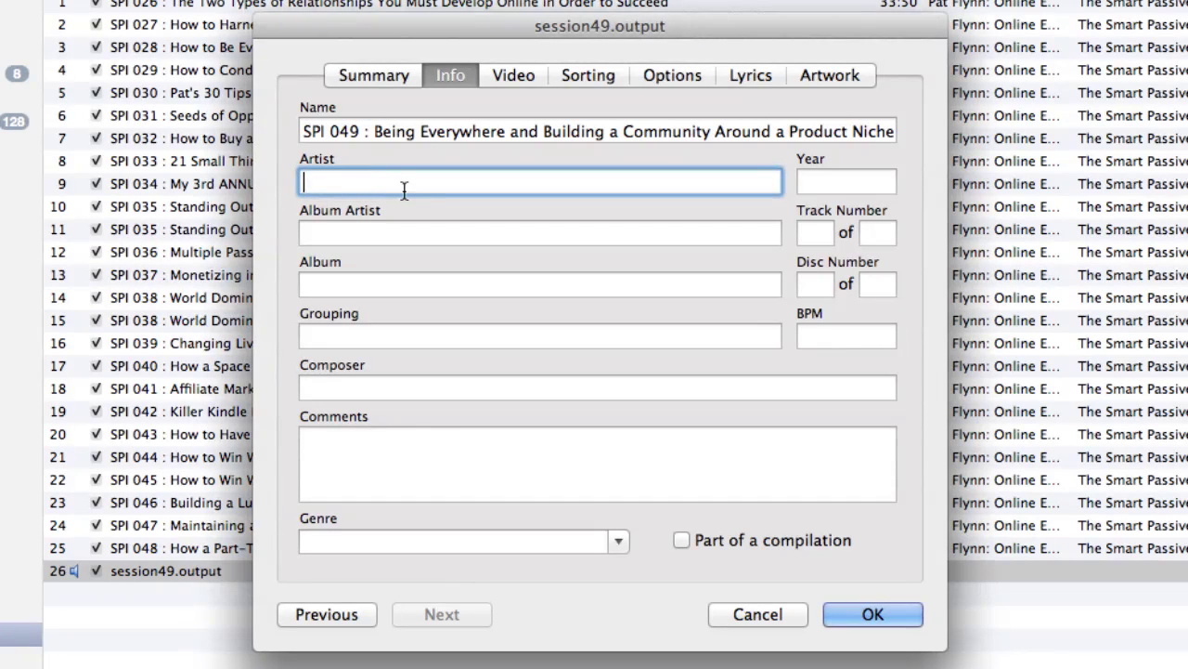
pyautogui.press('super+v')
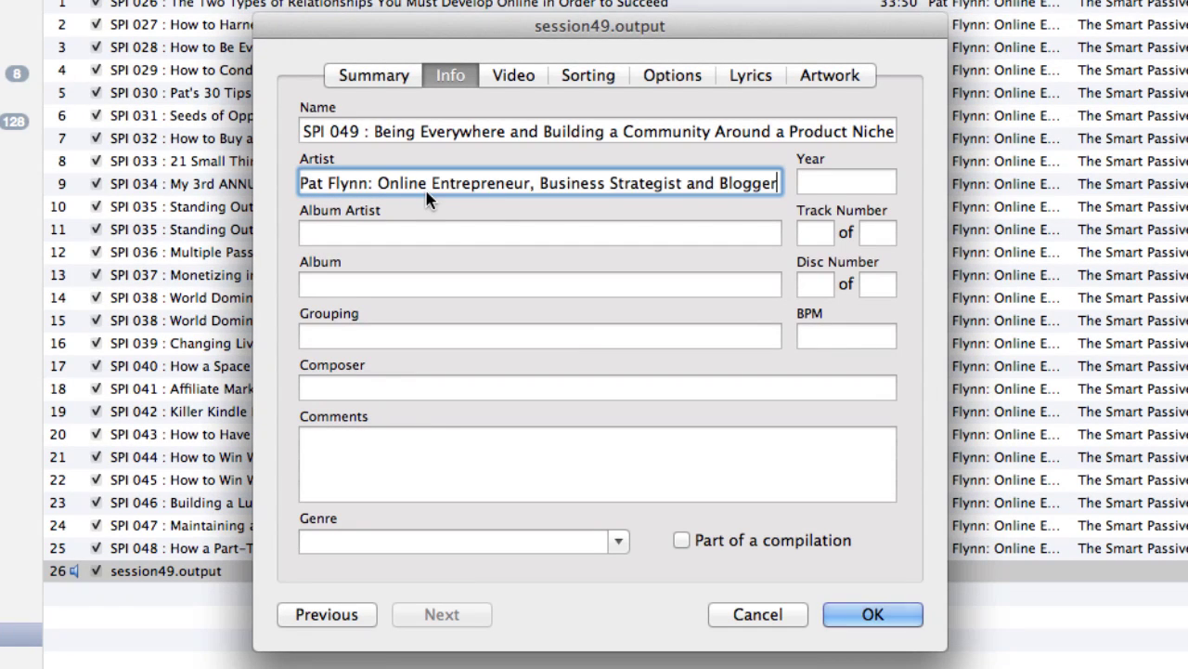
pyautogui.click(473, 230)
pyautogui.press('super+v')
pyautogui.click(399, 385)
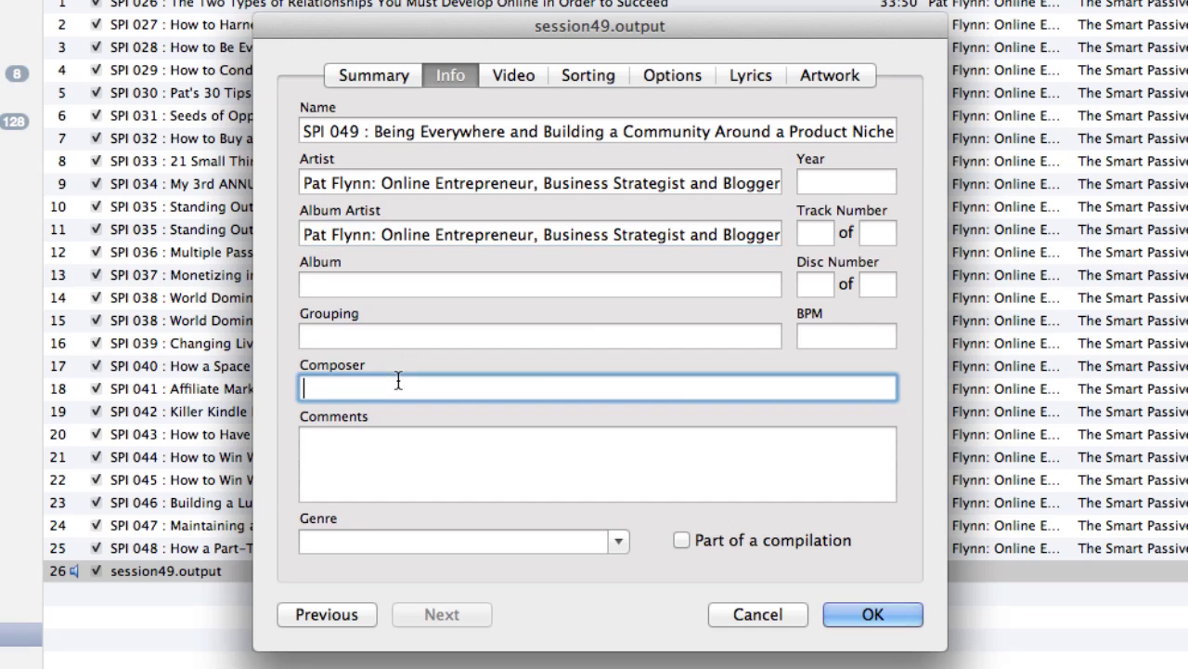
pyautogui.press('super+v')
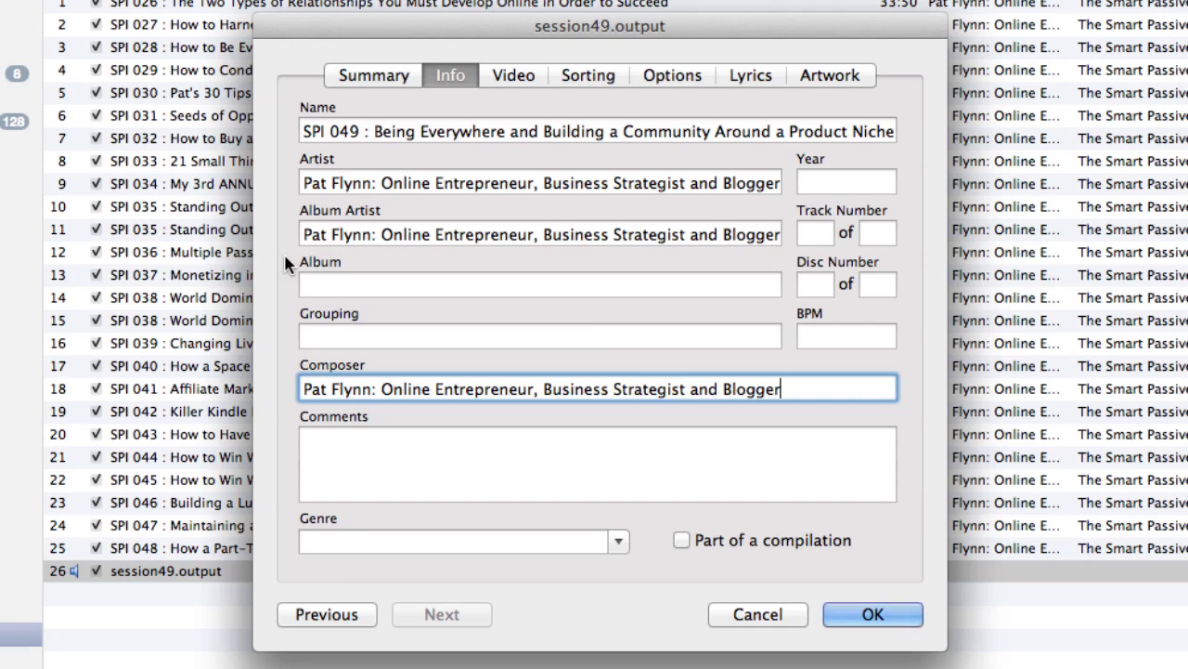
# - Fill Album and Grouping with "The Smart Passive Income Podcast: Online Business | Blogging | Passive Income | Lifestyle Design" from the ID3-tags document
pyautogui.press('super+Tab')
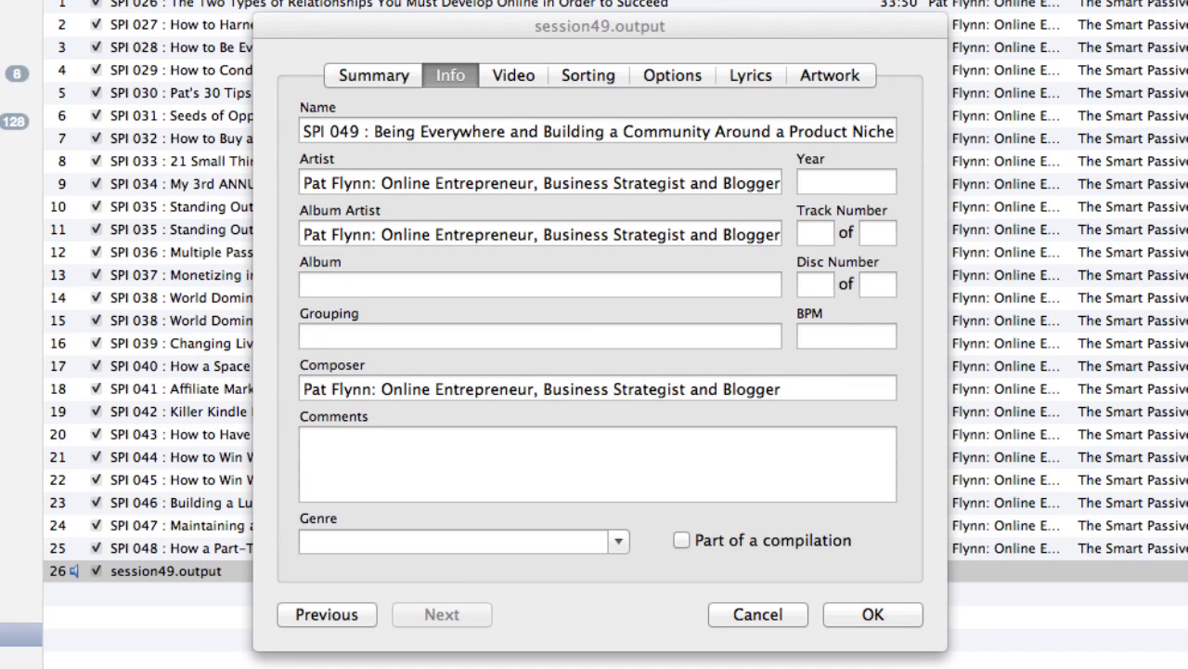
pyautogui.click(339, 281)
pyautogui.press('super+v')
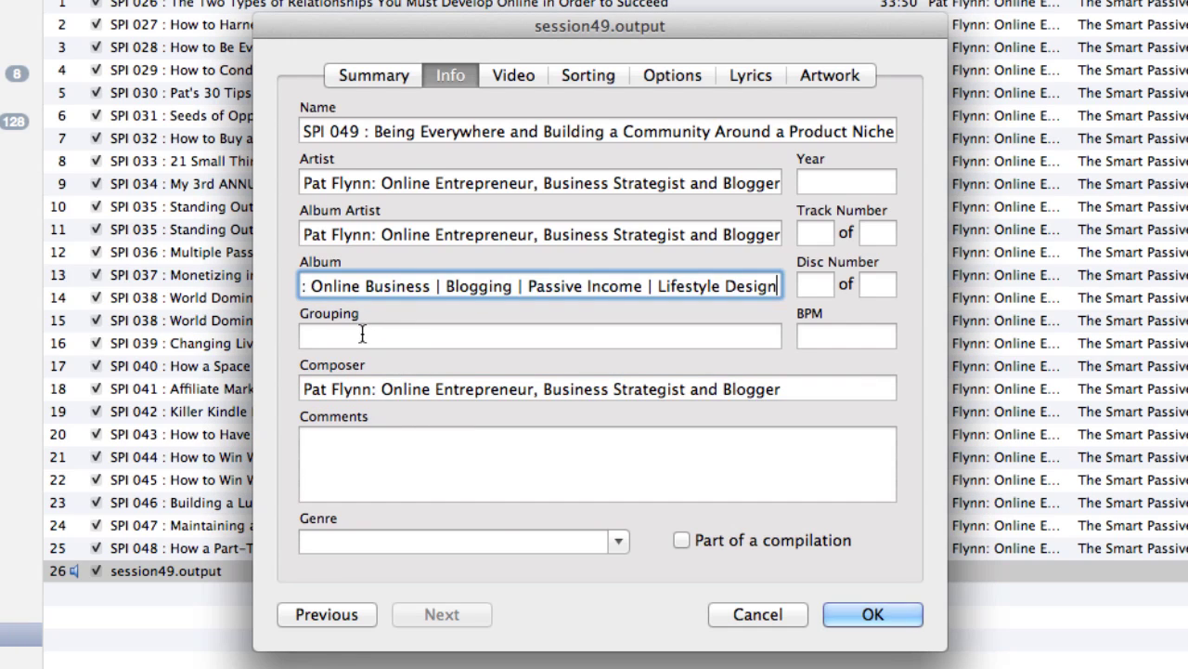
pyautogui.click(362, 336)
pyautogui.press('super+v')
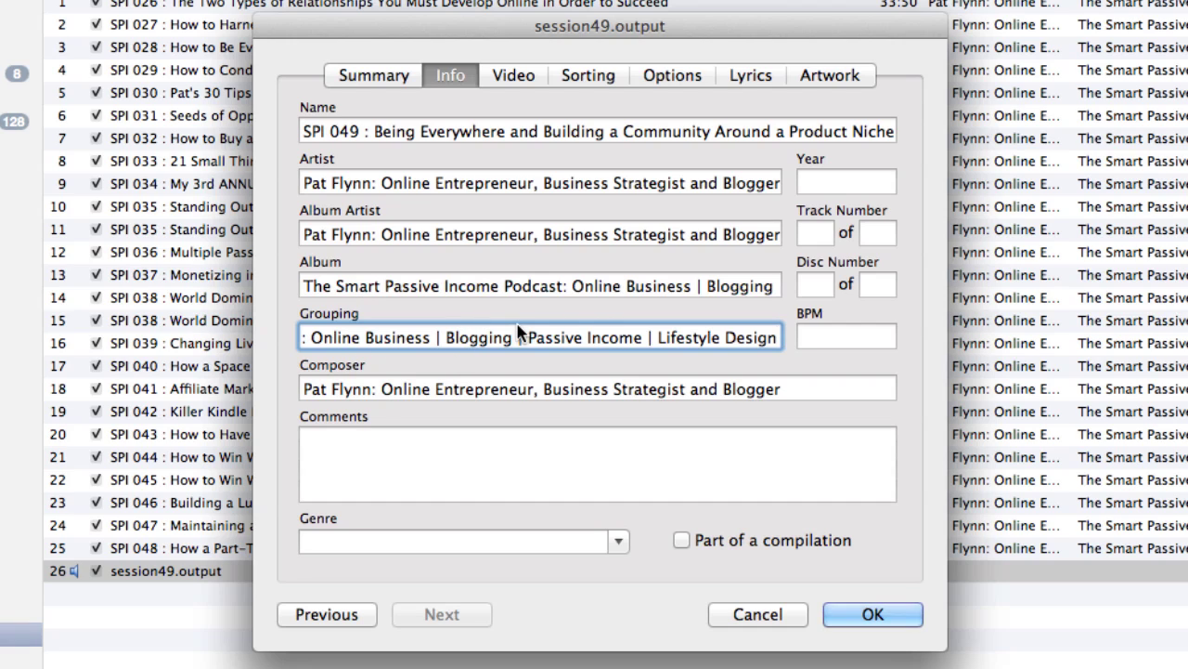
# - Fill in Comments with the session description about the guest's fantastic community around his successful niche product based website
pyautogui.click(525, 481)
pyautogui.press('super+Tab')
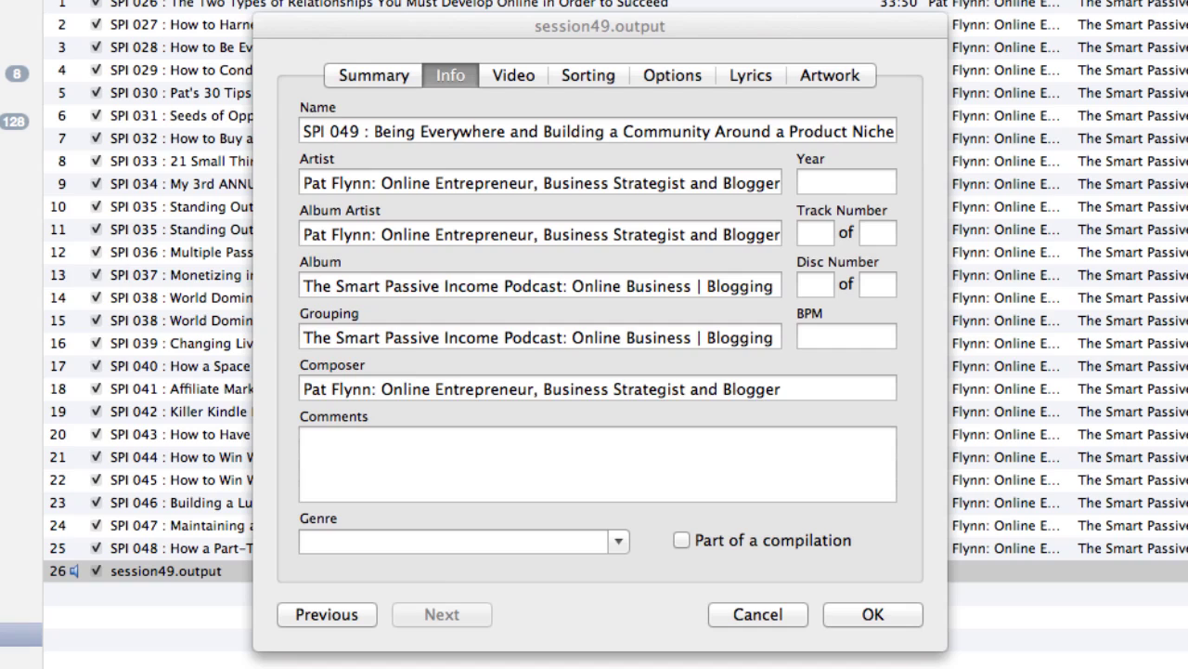
pyautogui.click(537, 469)
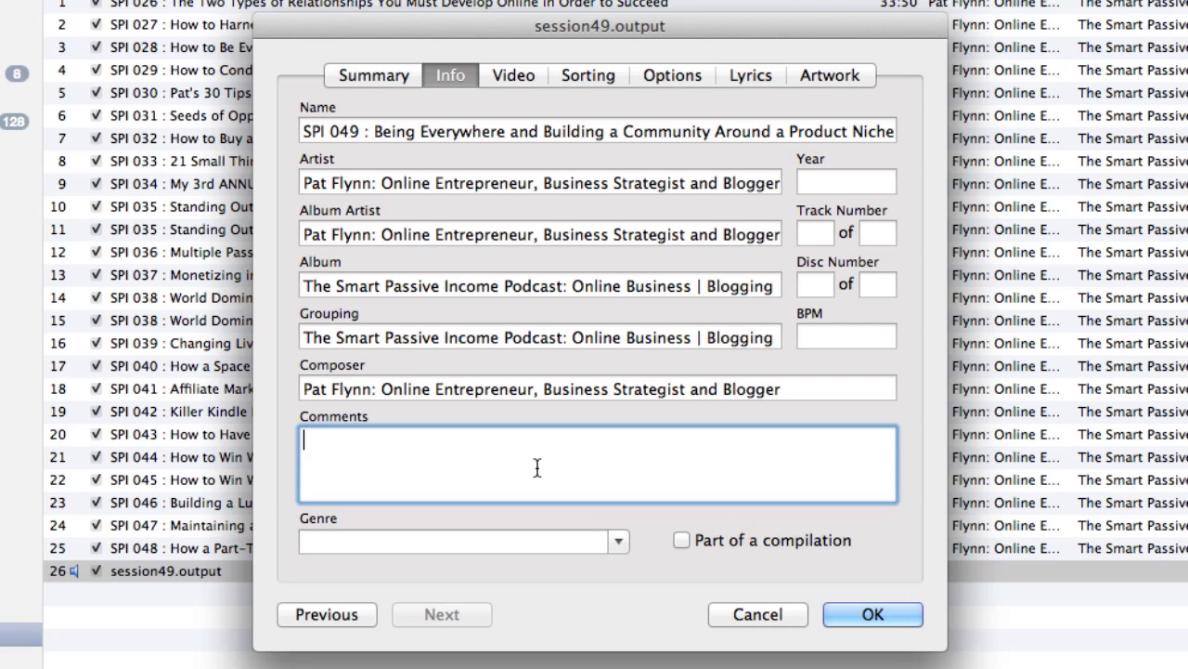
pyautogui.write('In this session of The Smart Passive Income Podcast, I chat with Brendan Hufford who has created a fantastic community around his successful niche product based website.')
# - Set the track's Genre to Podcast and its Track Number to 49
pyautogui.click(572, 541)
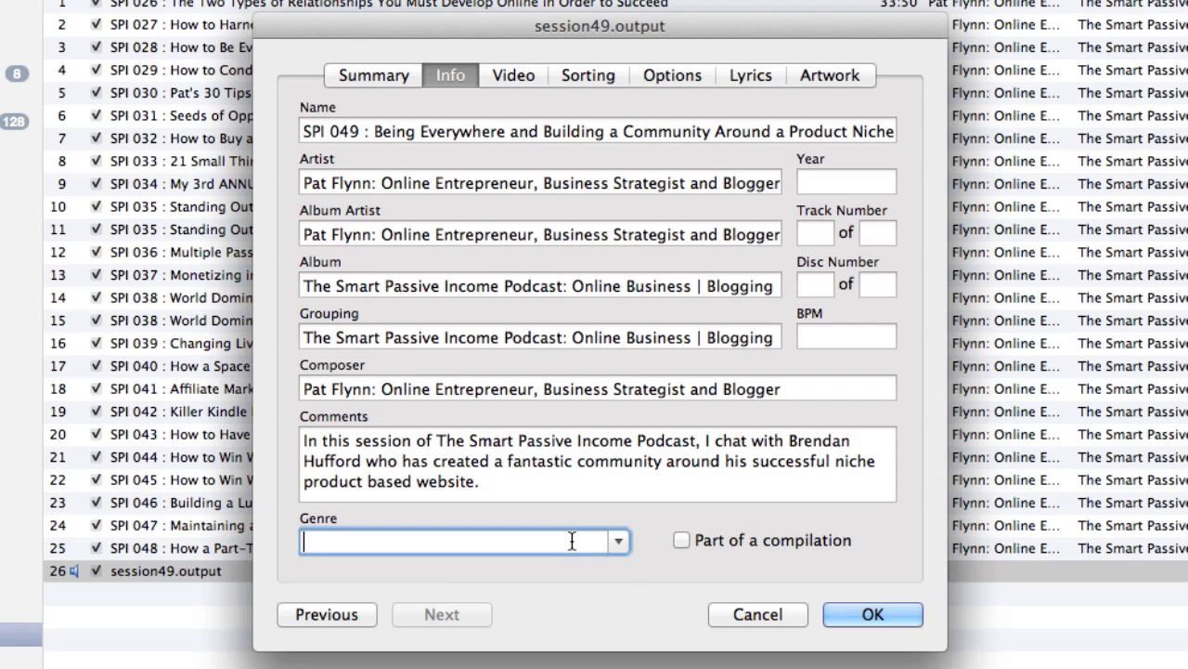
pyautogui.write('Podcast')
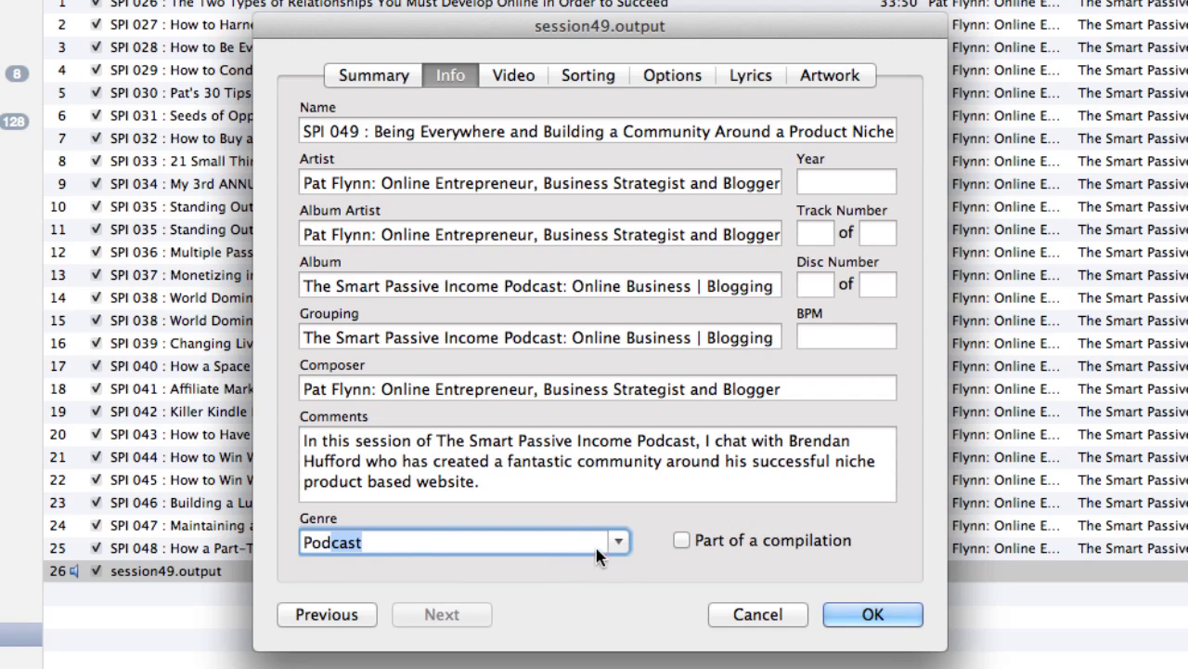
pyautogui.click(617, 542)
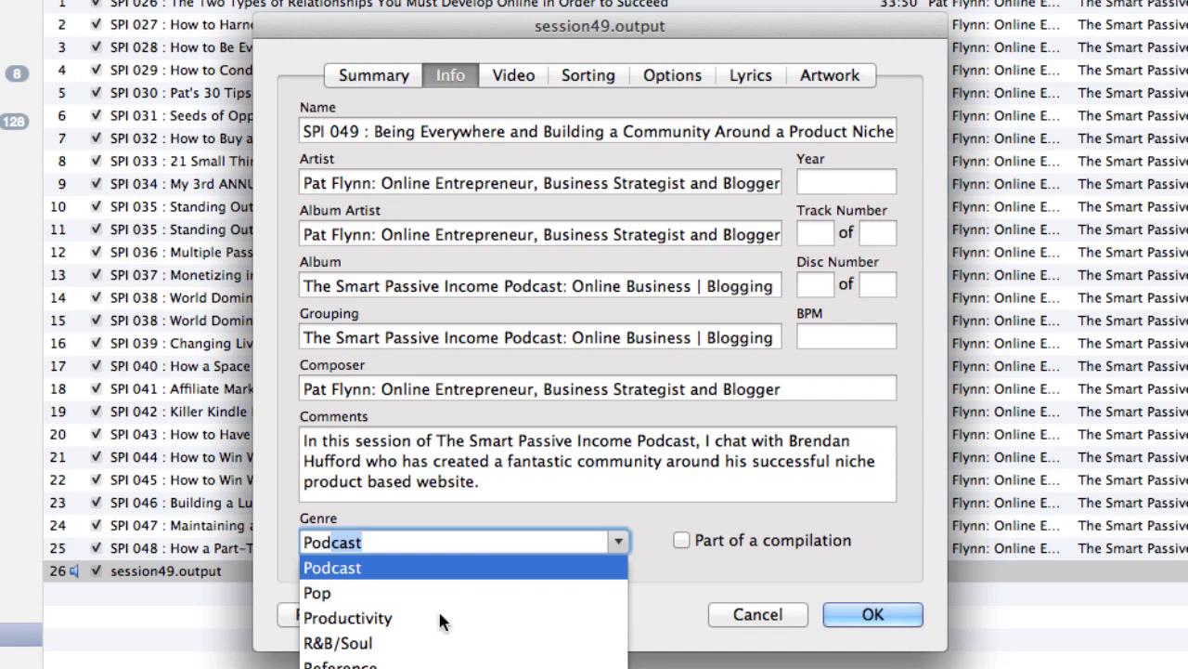
pyautogui.click(655, 589)
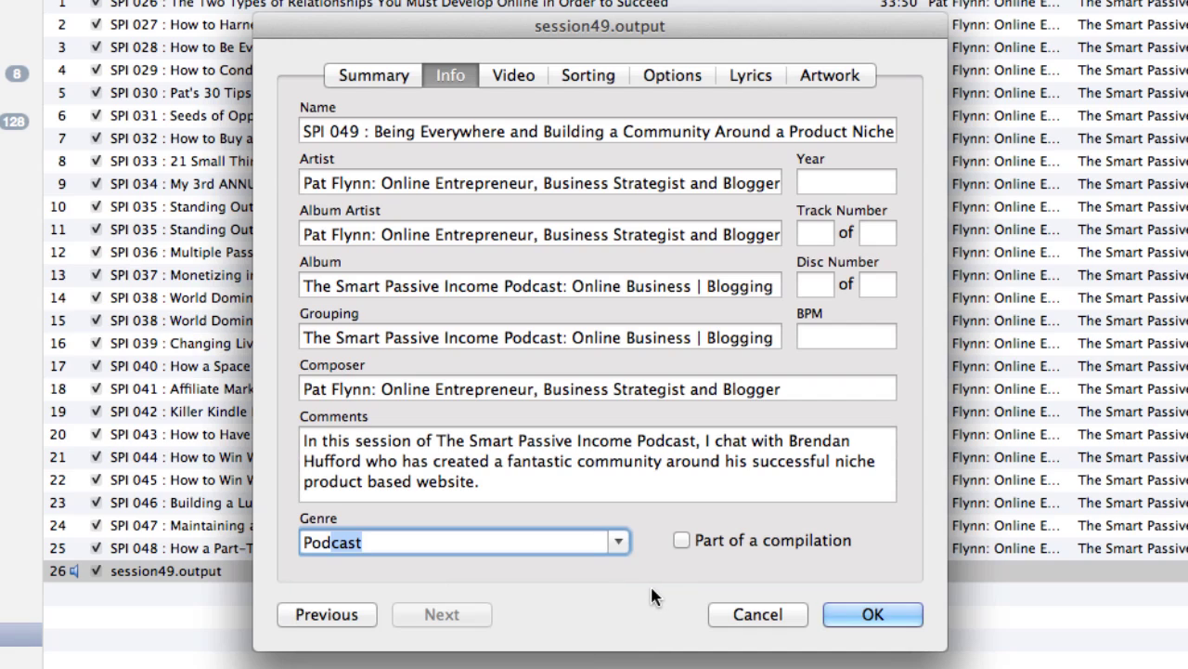
pyautogui.click(819, 234)
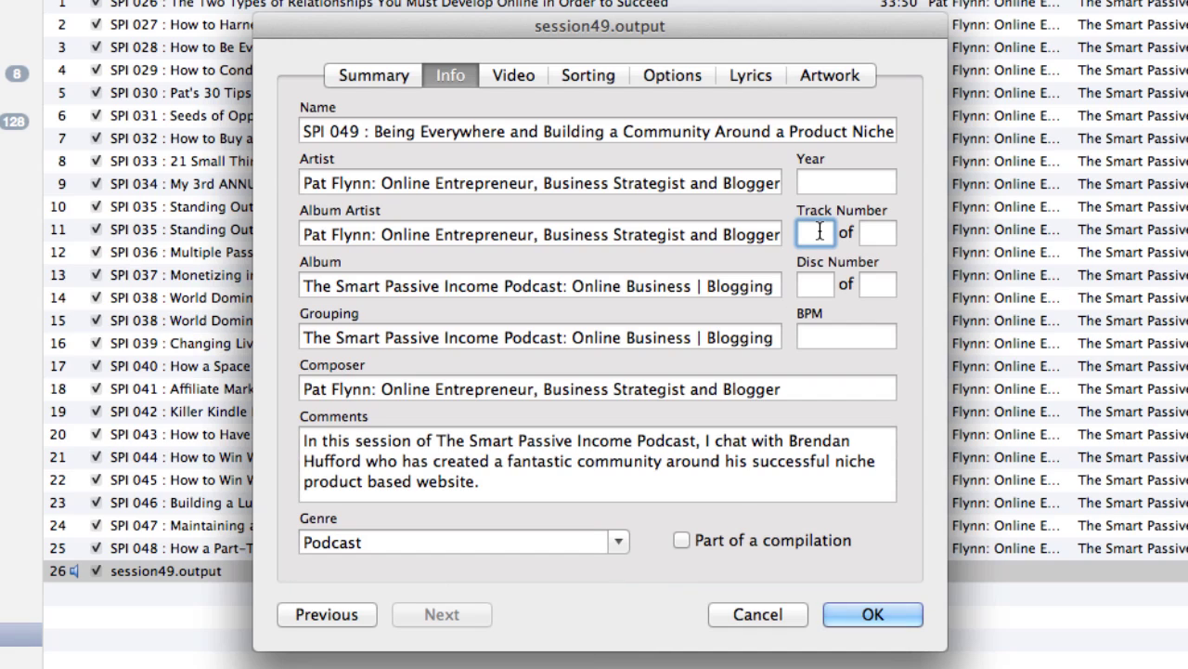
pyautogui.write('49')
# - Start adding artwork to the track and browse to the Graphics folder inside Podcasts
pyautogui.click(841, 77)
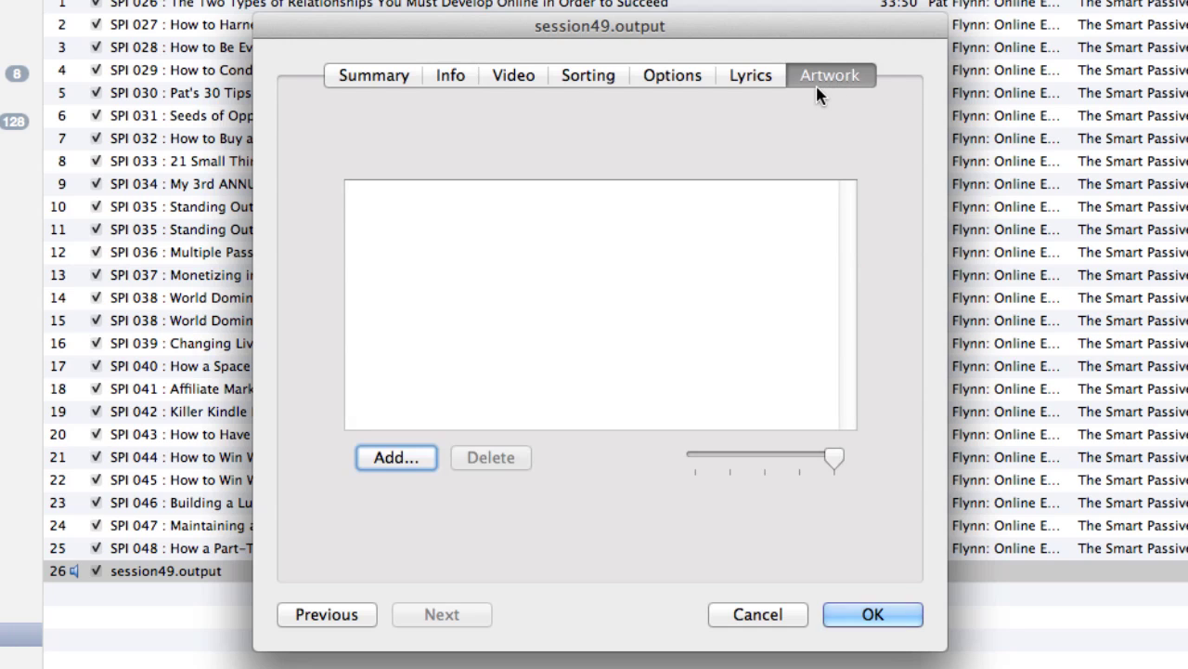
pyautogui.click(409, 458)
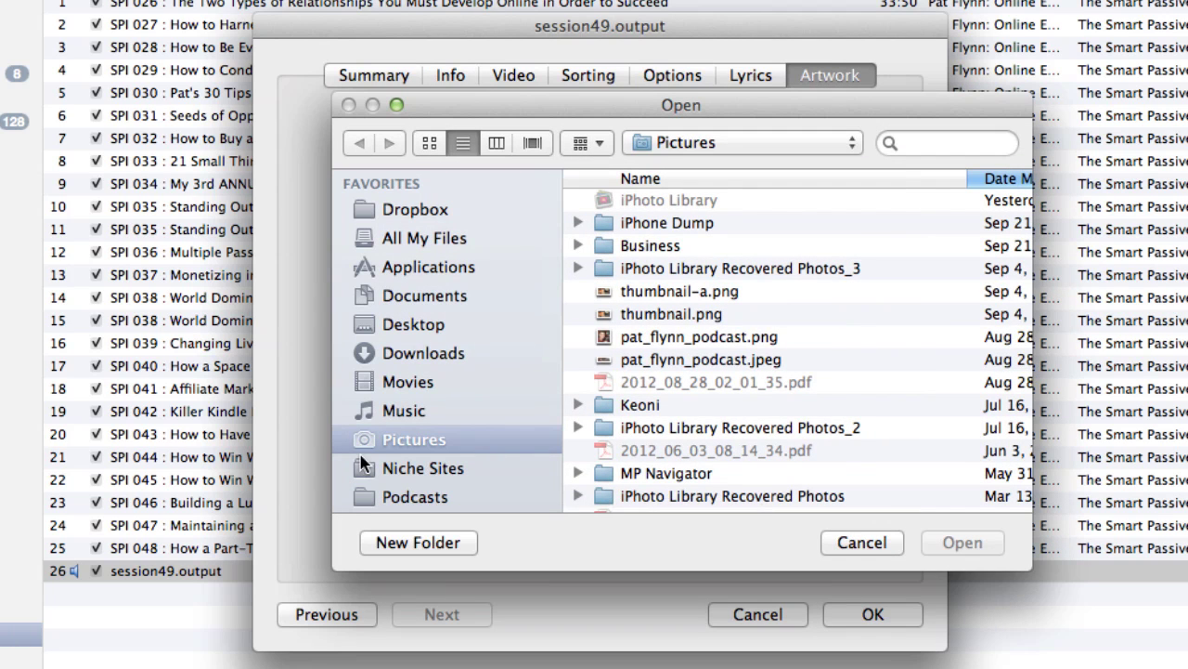
pyautogui.click(415, 497)
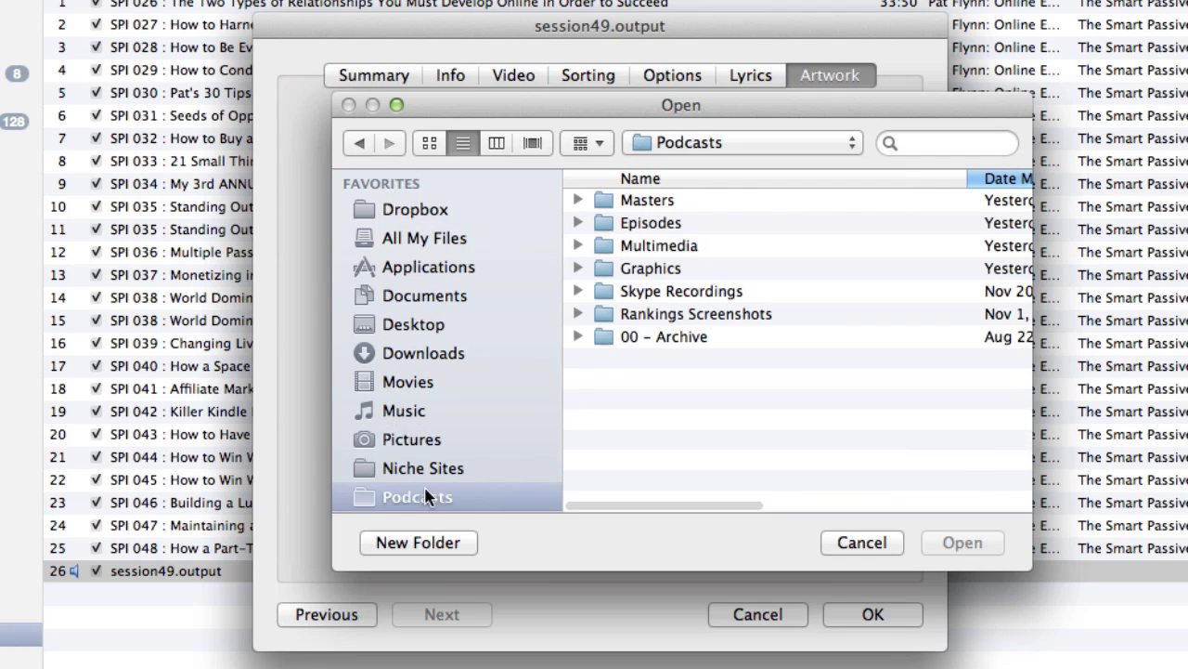
pyautogui.doubleClick(653, 269)
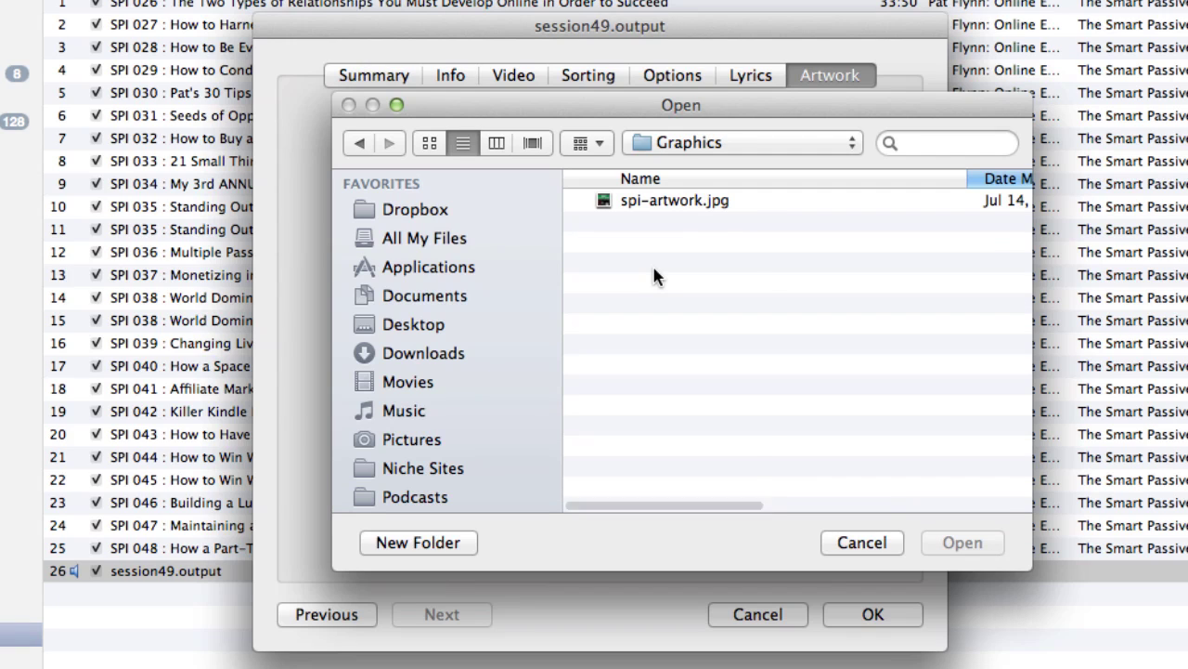
pyautogui.moveTo(599, 267)
pyautogui.mouseDown()
pyautogui.moveTo(663, 288)
pyautogui.moveTo(767, 280)
pyautogui.moveTo(839, 242)
pyautogui.moveTo(830, 297)
pyautogui.moveTo(900, 238)
pyautogui.moveTo(899, 293)
pyautogui.moveTo(949, 307)
pyautogui.moveTo(984, 264)
pyautogui.moveTo(1021, 262)
pyautogui.mouseUp()
pyautogui.moveTo(685, 417); pyautogui.dragTo(750, 321)
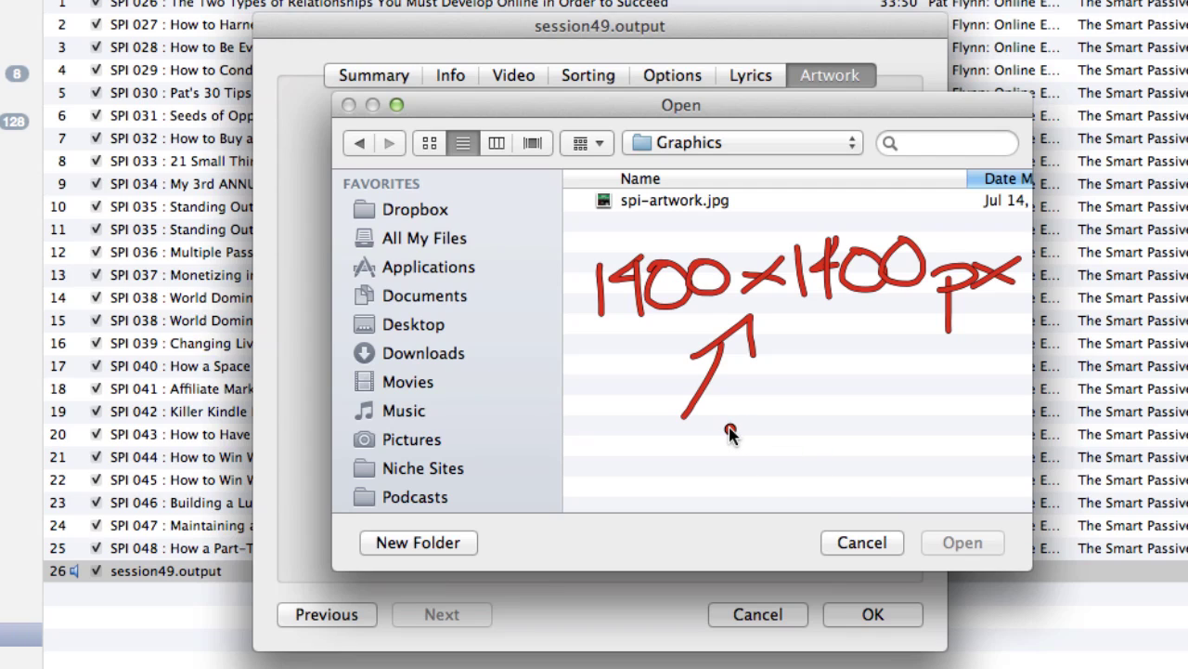
pyautogui.moveTo(730, 430); pyautogui.dragTo(750, 497)
pyautogui.moveTo(825, 461)
pyautogui.mouseDown()
pyautogui.moveTo(888, 432)
pyautogui.moveTo(945, 430)
pyautogui.moveTo(841, 523)
pyautogui.moveTo(924, 514)
pyautogui.mouseUp()
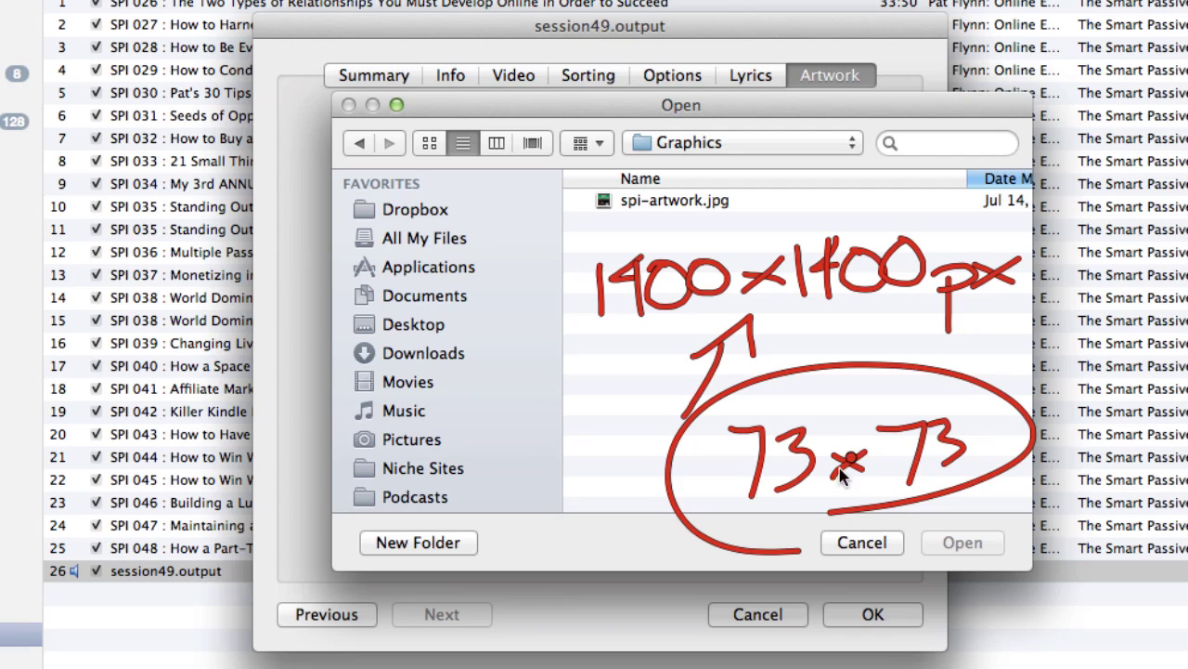
pyautogui.press('Escape')
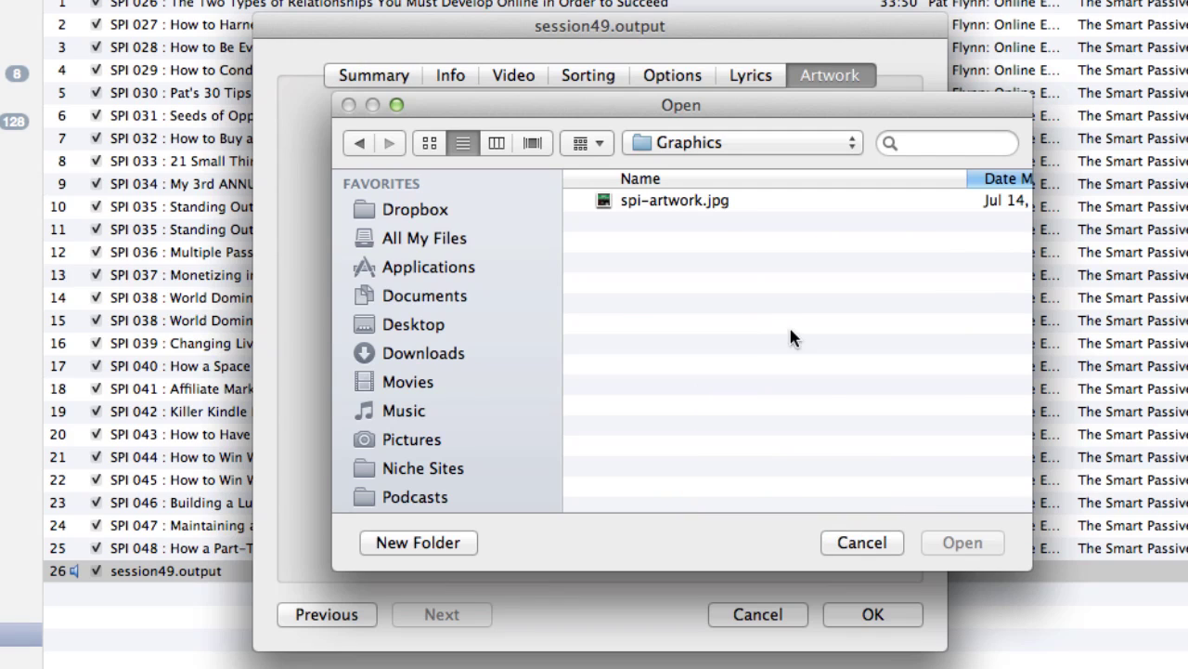
# - Add spi-artwork.jpg as the track's artwork, check the summary and save the tag changes
pyautogui.click(705, 206)
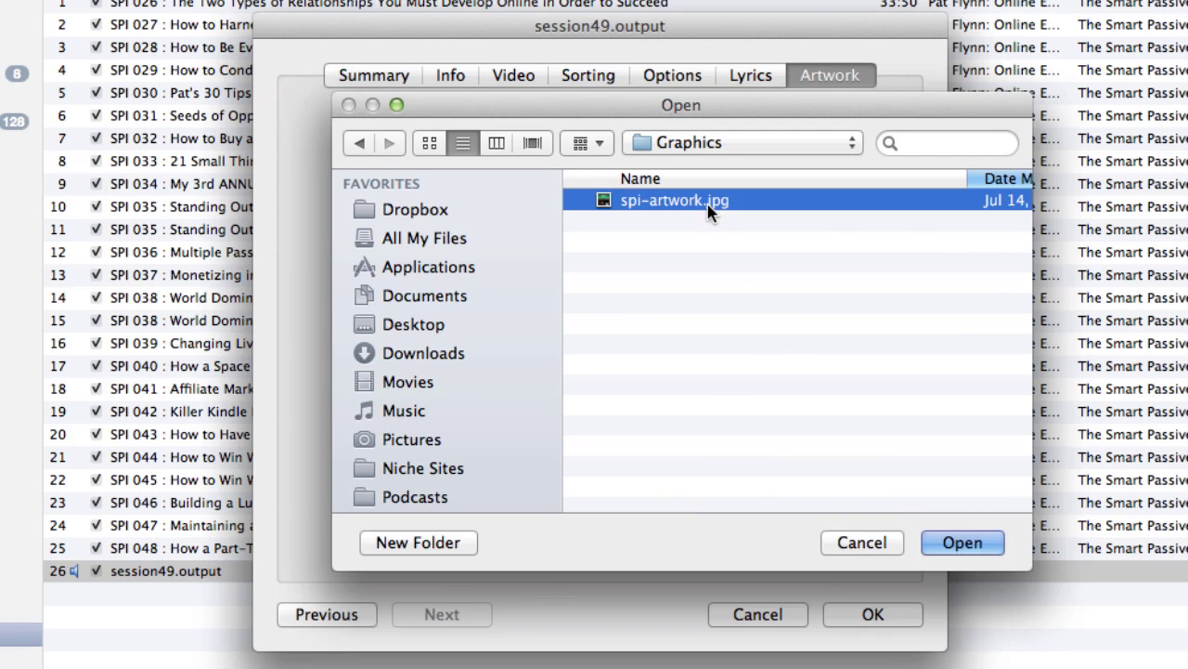
pyautogui.click(963, 542)
pyautogui.click(372, 78)
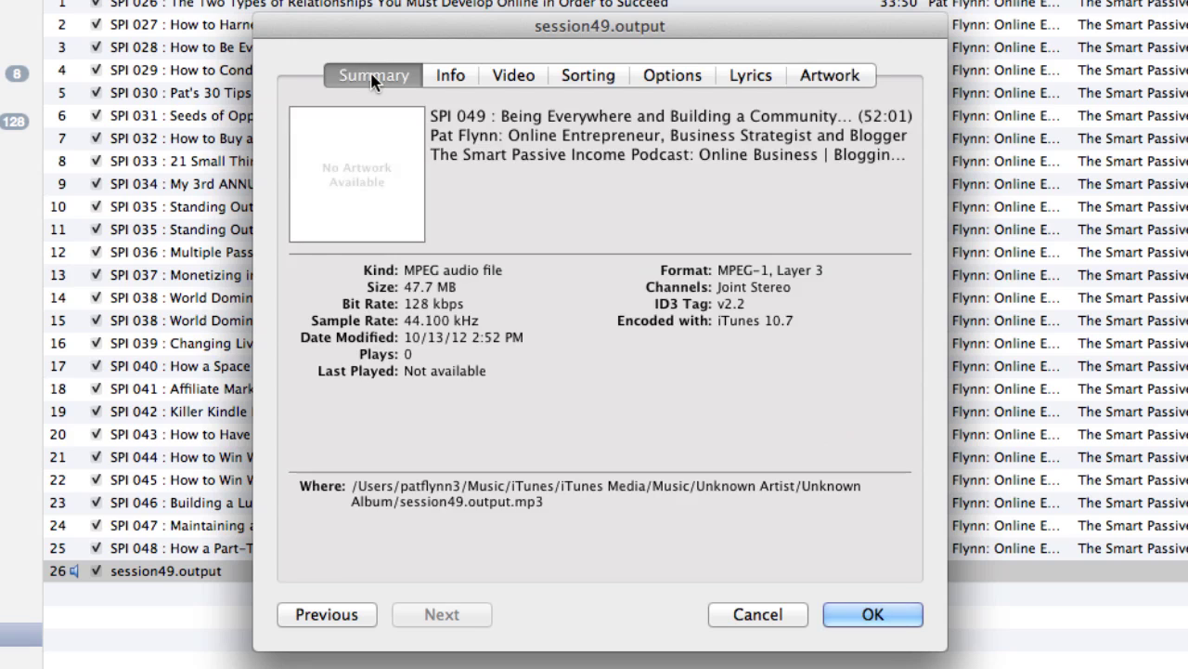
pyautogui.click(857, 618)
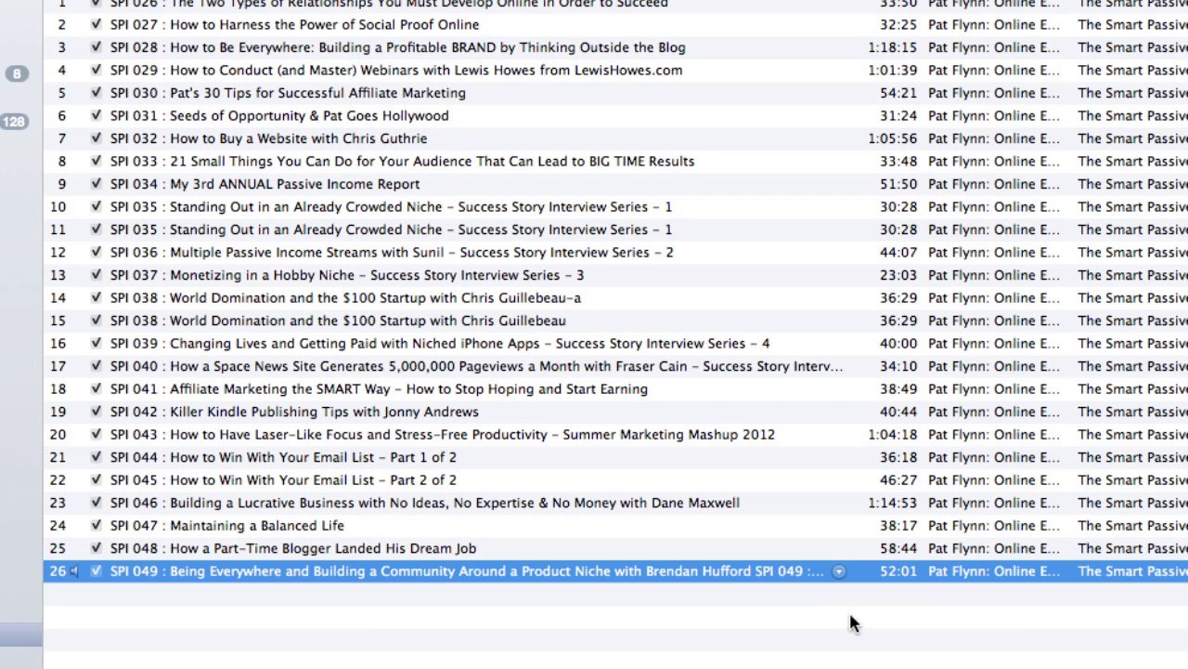
# - Reopen the SPI 049 track's information to check its artwork and summary, and close it again
pyautogui.rightClick(345, 573)
pyautogui.click(395, 605)
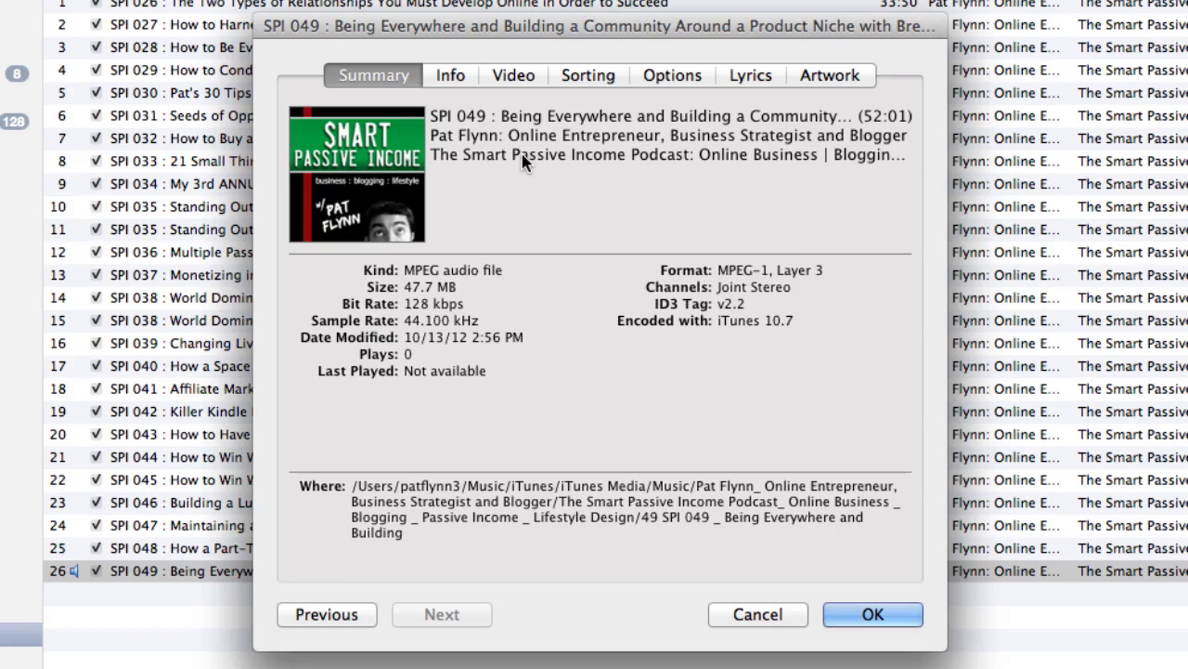
pyautogui.click(870, 620)
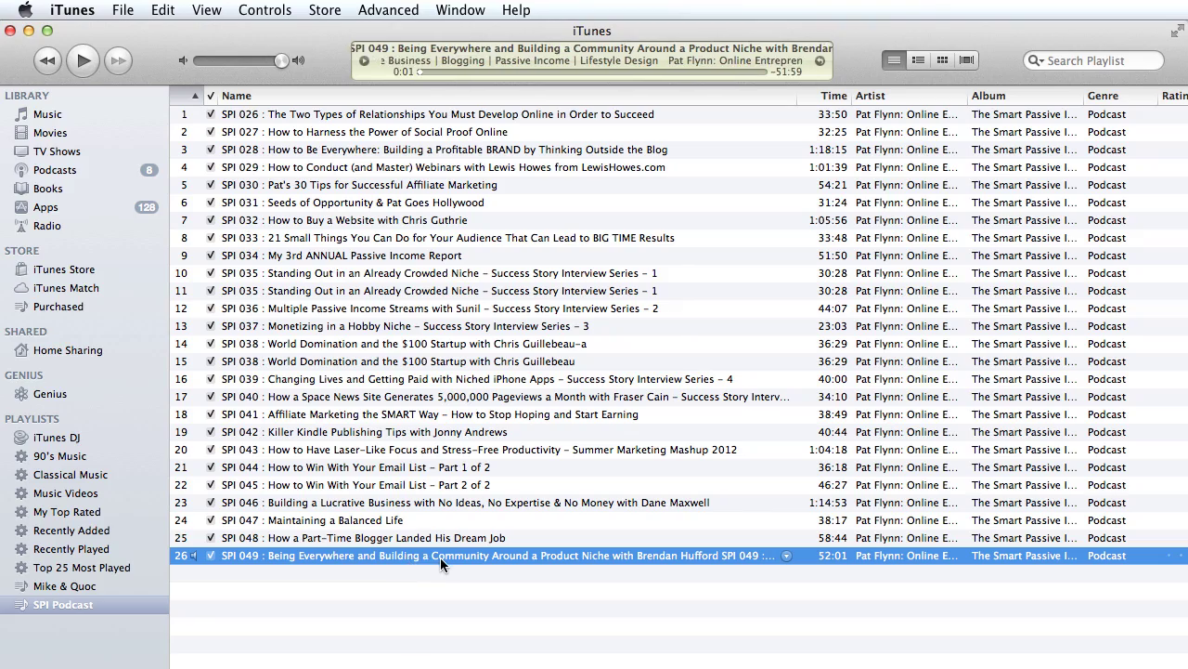
# - Copy the tagged SPI 049 track from the playlist to the desktop and rename the file as SPI049.mp3
pyautogui.moveTo(444, 557); pyautogui.dragTo(453, 450)
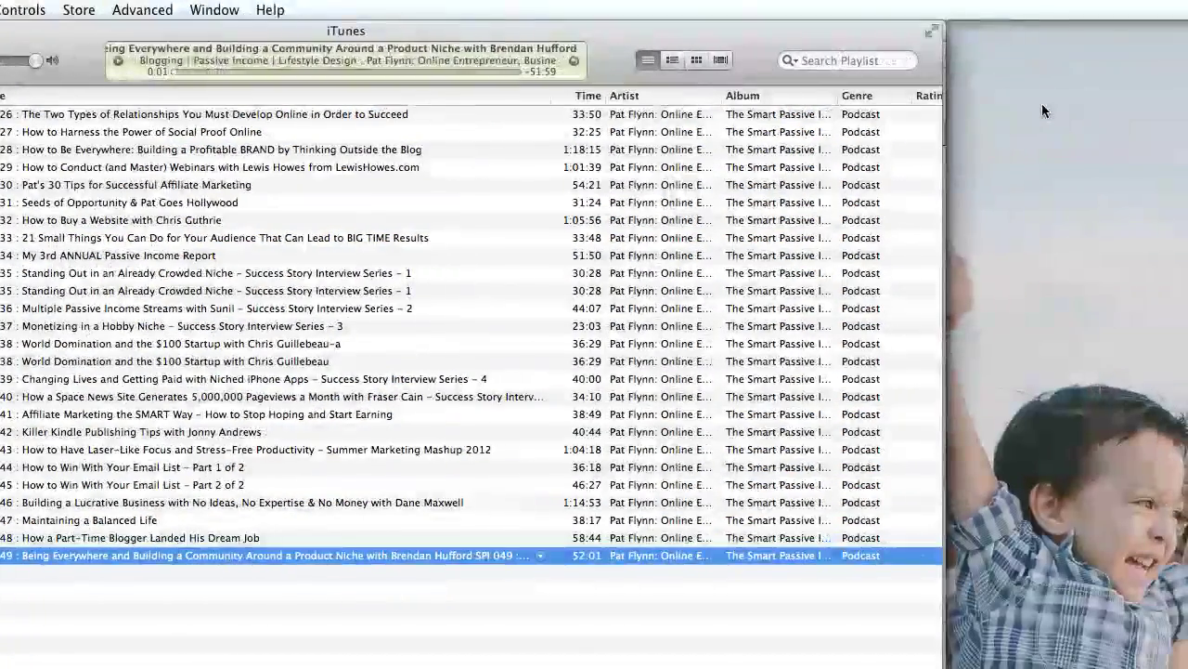
pyautogui.moveTo(1042, 104); pyautogui.dragTo(1041, 105)
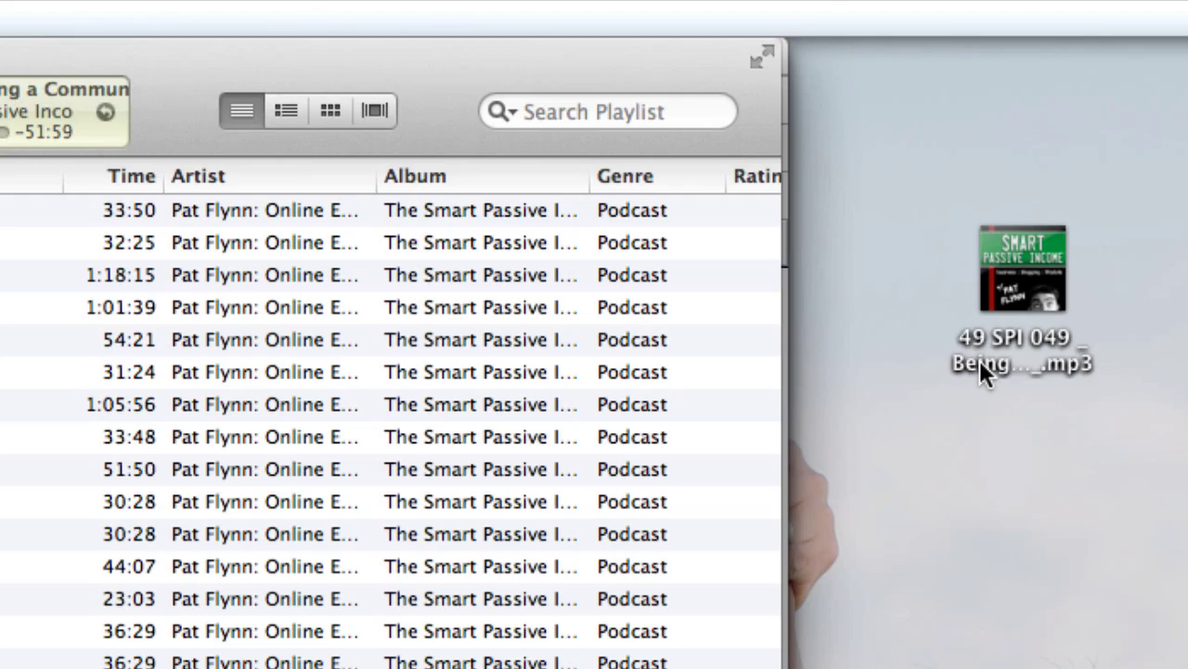
pyautogui.click(1054, 201)
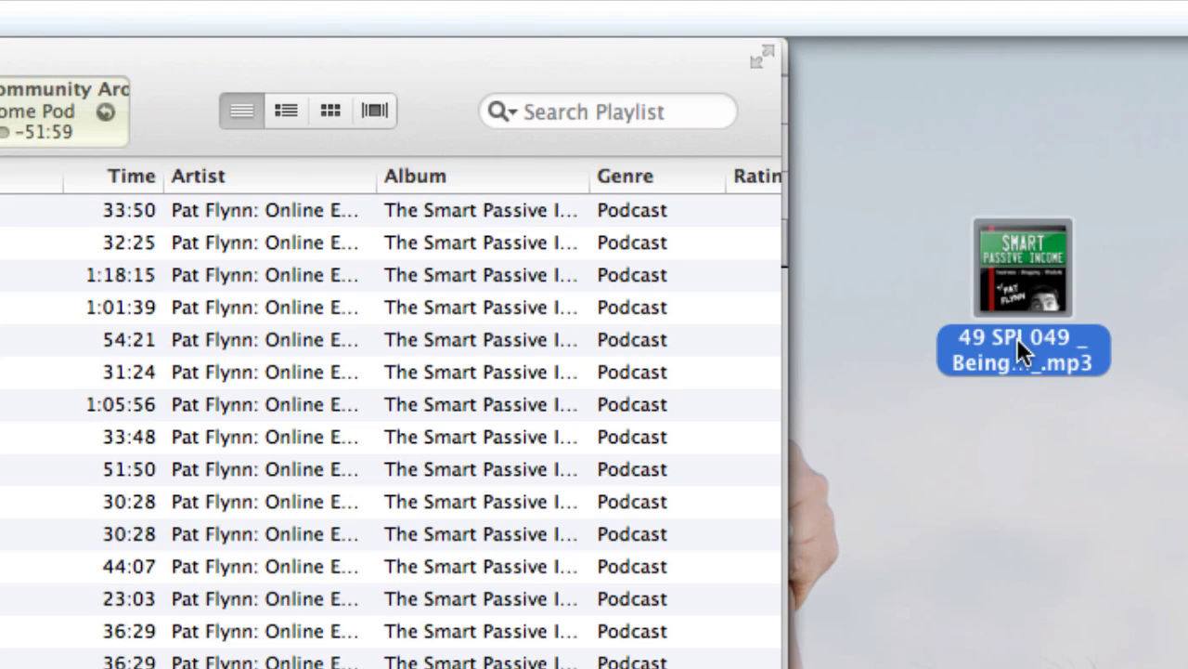
pyautogui.click(1017, 337)
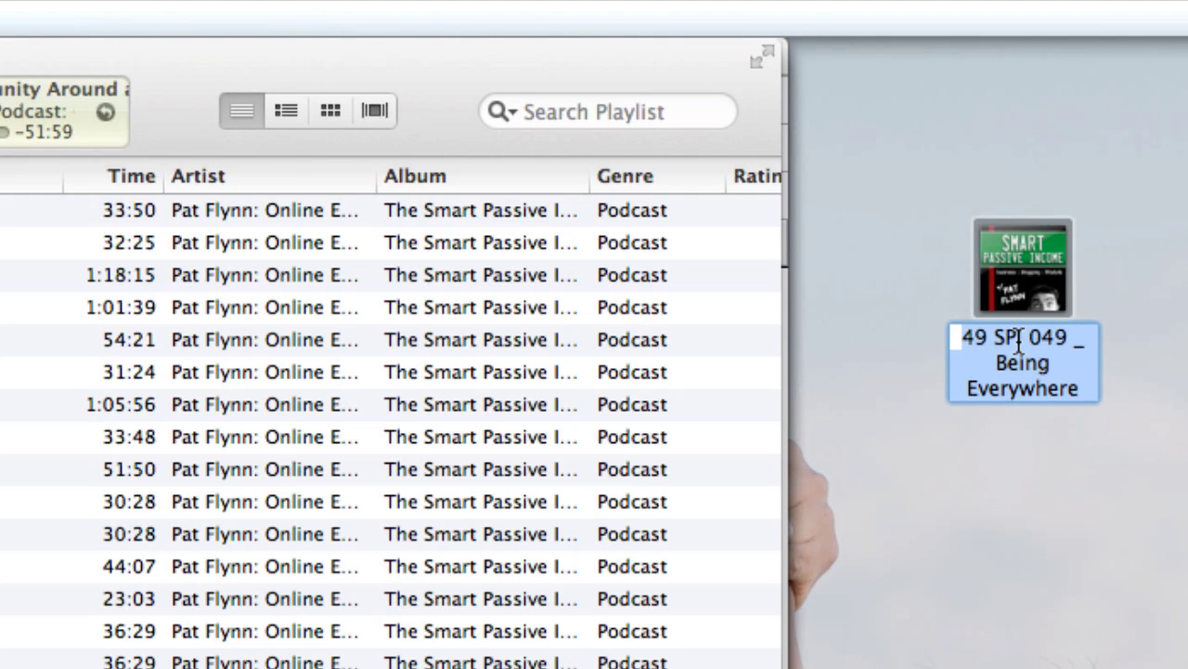
pyautogui.write('SPI048')
pyautogui.press('BackSpace')
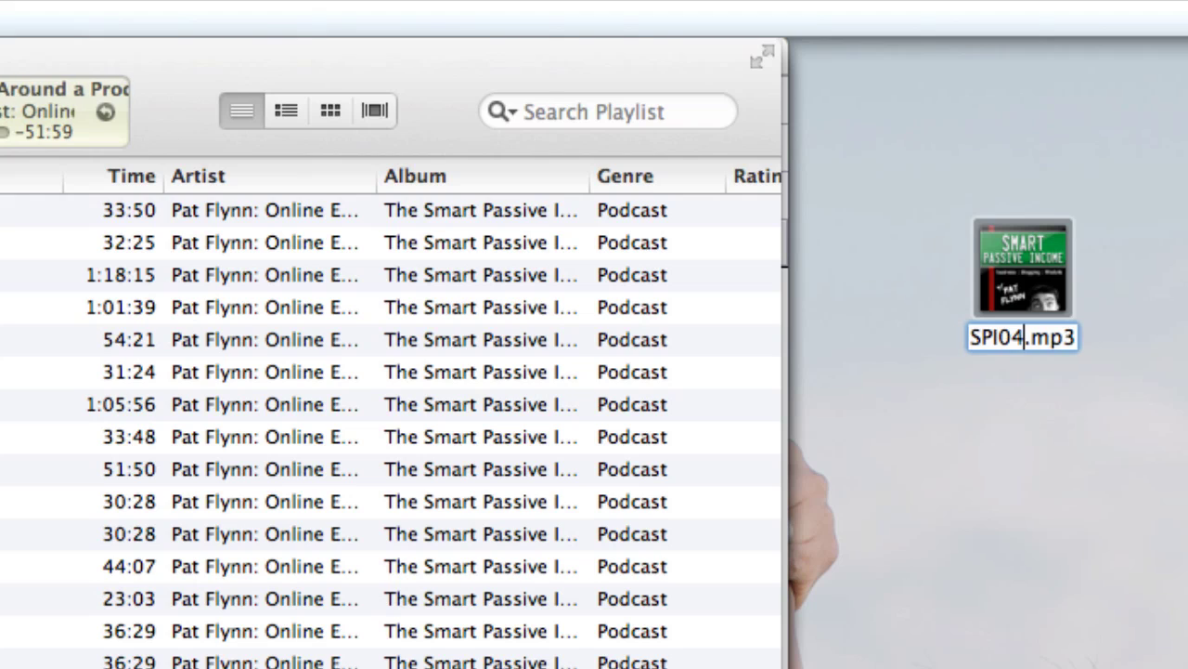
pyautogui.write('9')
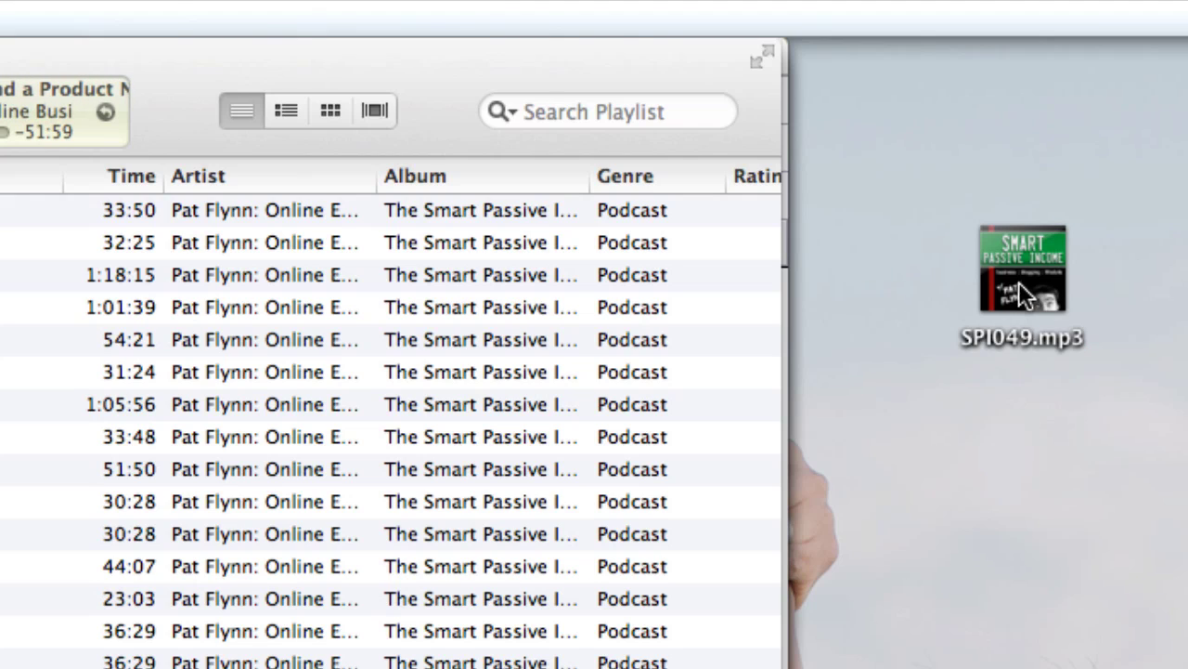
pyautogui.click(1020, 279)
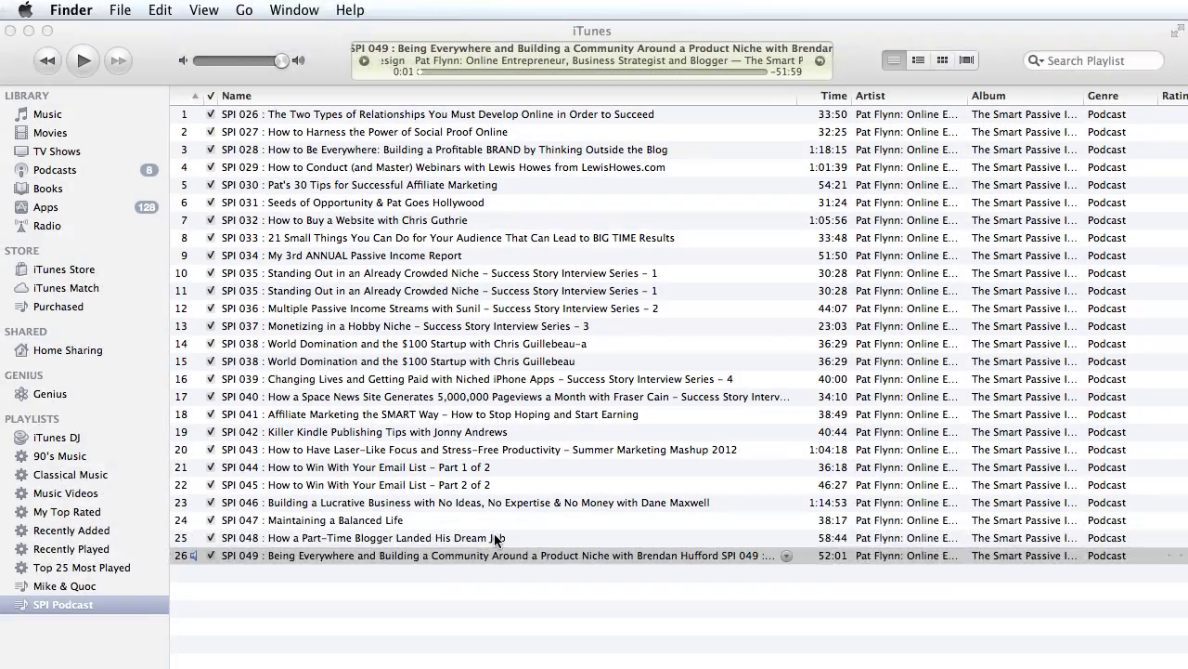
pyautogui.click(493, 539)
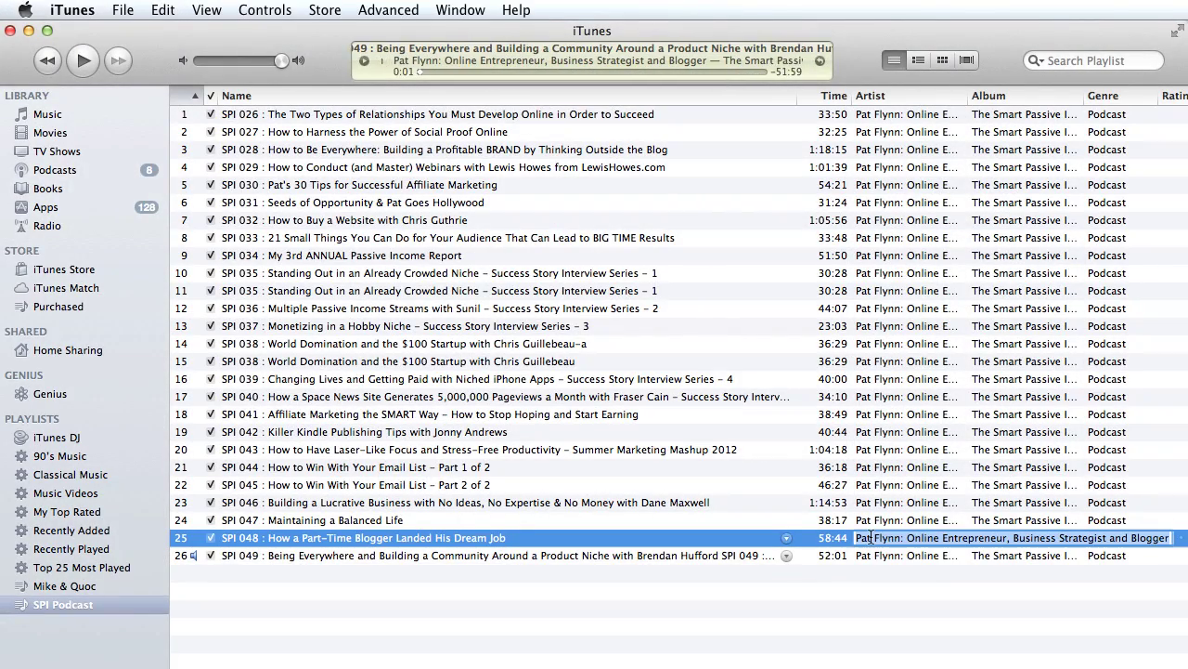
pyautogui.click(878, 576)
pyautogui.click(881, 557)
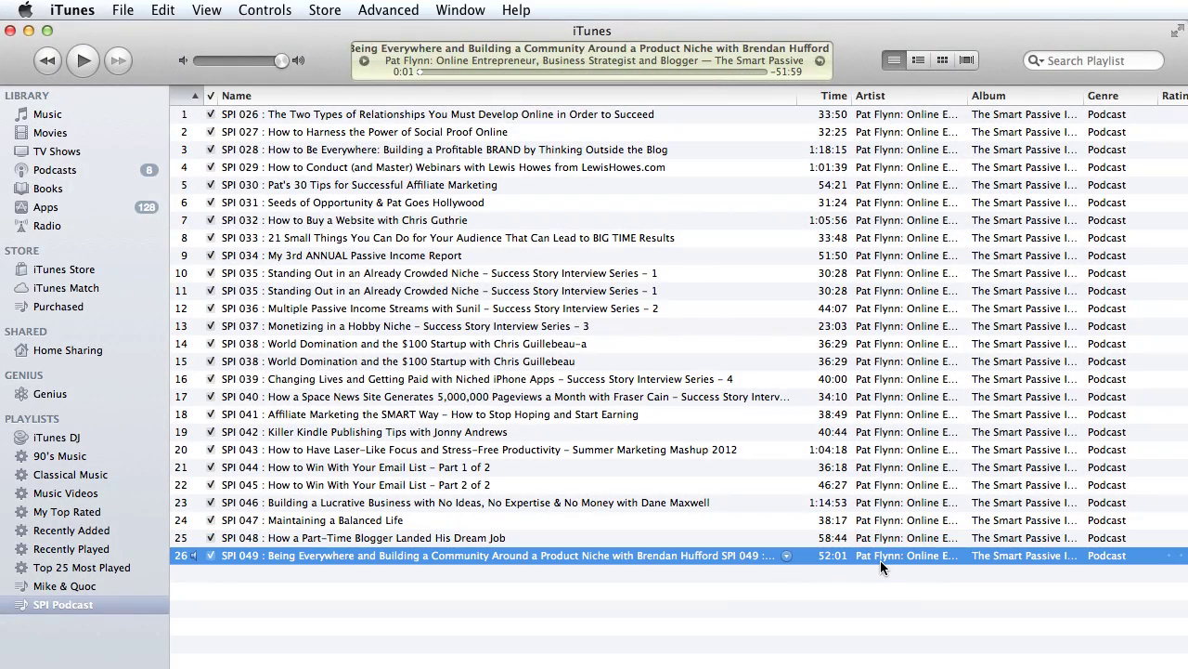
pyautogui.click(959, 608)
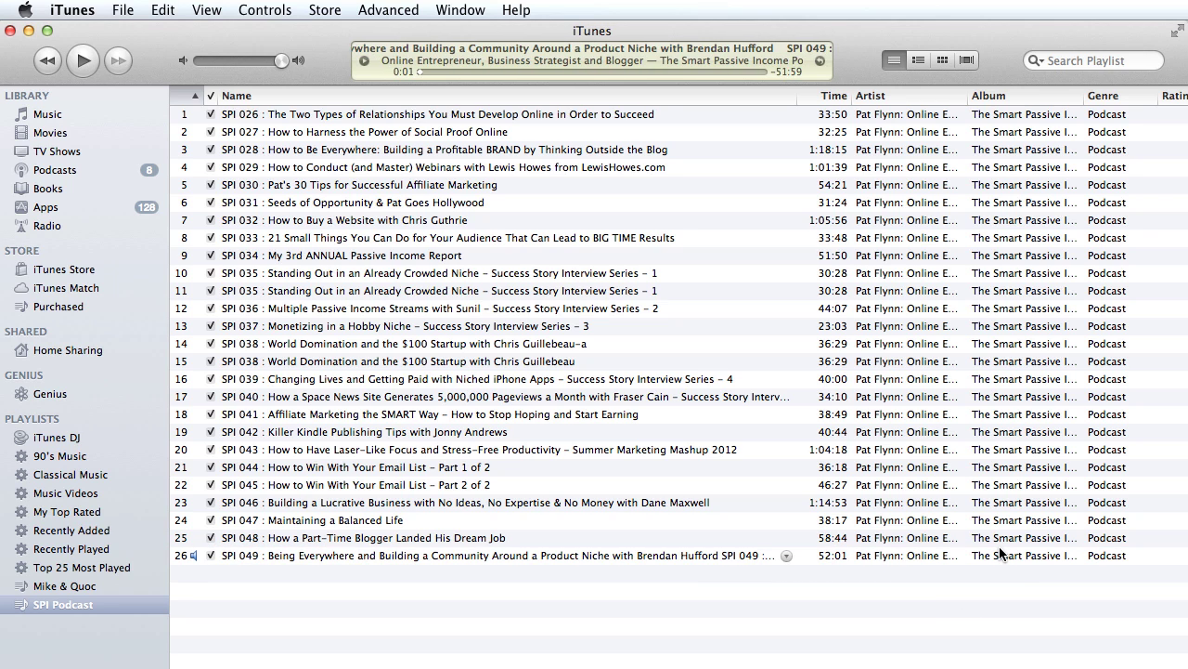